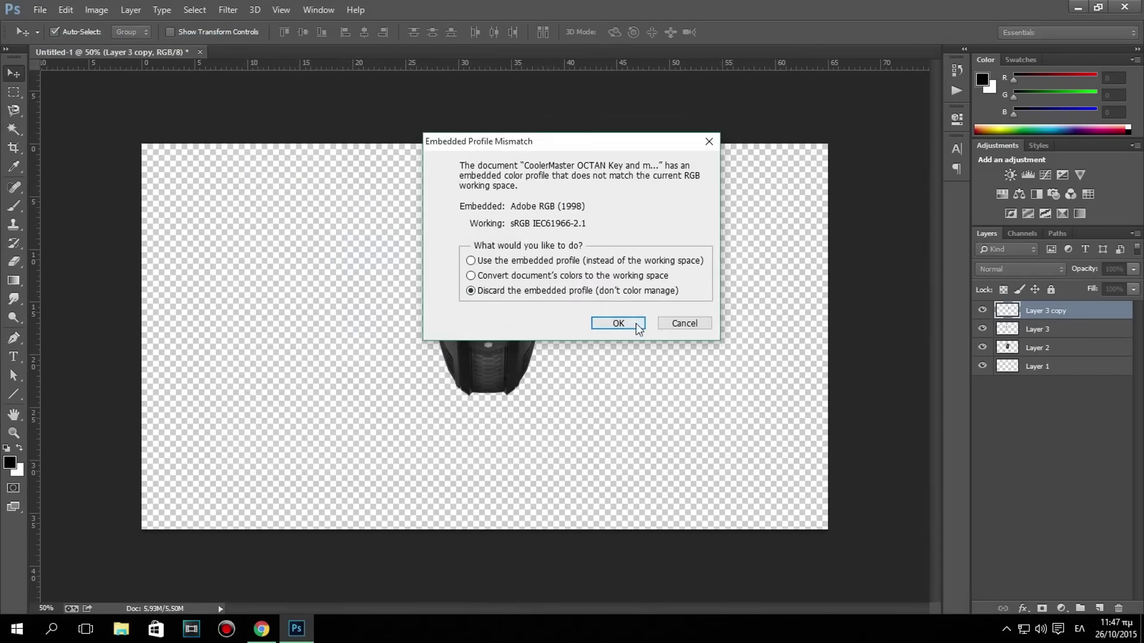
# Open the CoolerMaster OCTAN Key and mice photo, discarding its embedded colour profile.
pyautogui.click(618, 323)
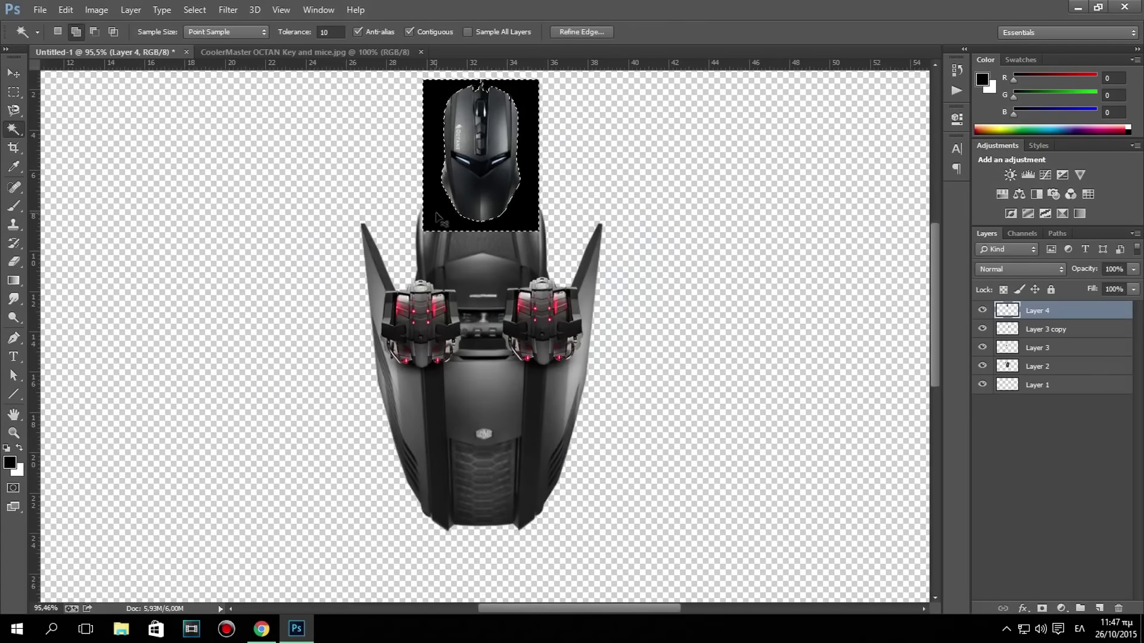
# Remove the black background around the Octane mouse with Delete and the Eraser.
pyautogui.press('Delete')
pyautogui.scroll(3, 482, 149)
pyautogui.press('e')
pyautogui.rightClick(479, 122)
pyautogui.press('Return')
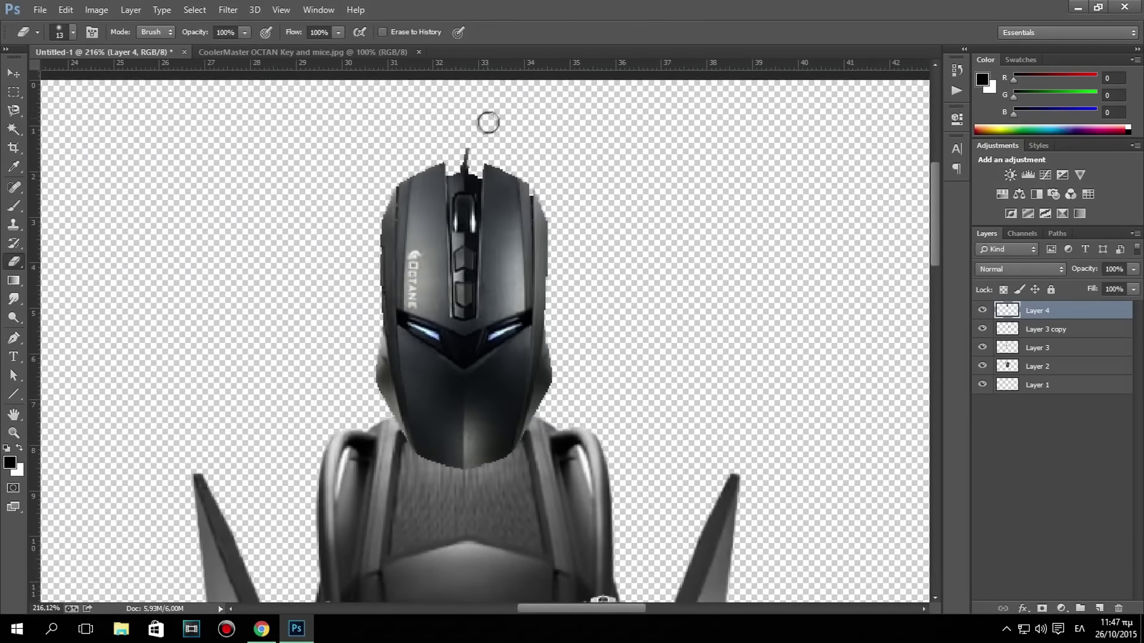
pyautogui.scroll(2, 468, 161)
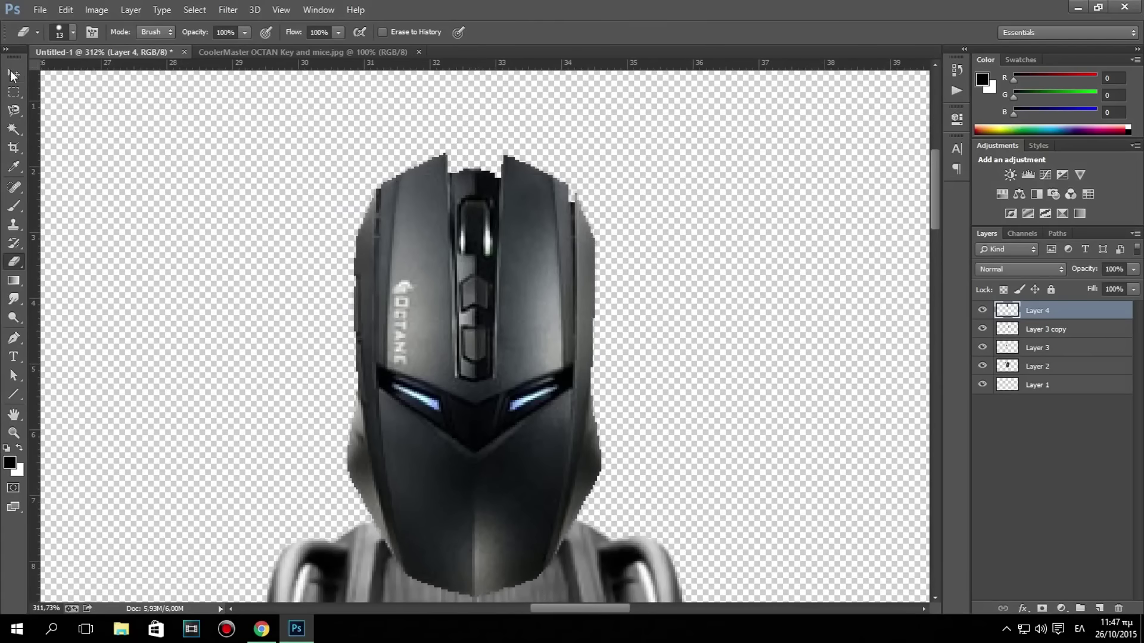
# Save the composition as 'cm wall new'.
pyautogui.hotkey('ctrl', 's')
pyautogui.hotkey('alt', 'shift')
pyautogui.write('cm wall new')
pyautogui.press('Return')
# Fit the canvas in view, transform the mouse head and move it above the body.
pyautogui.press('v')
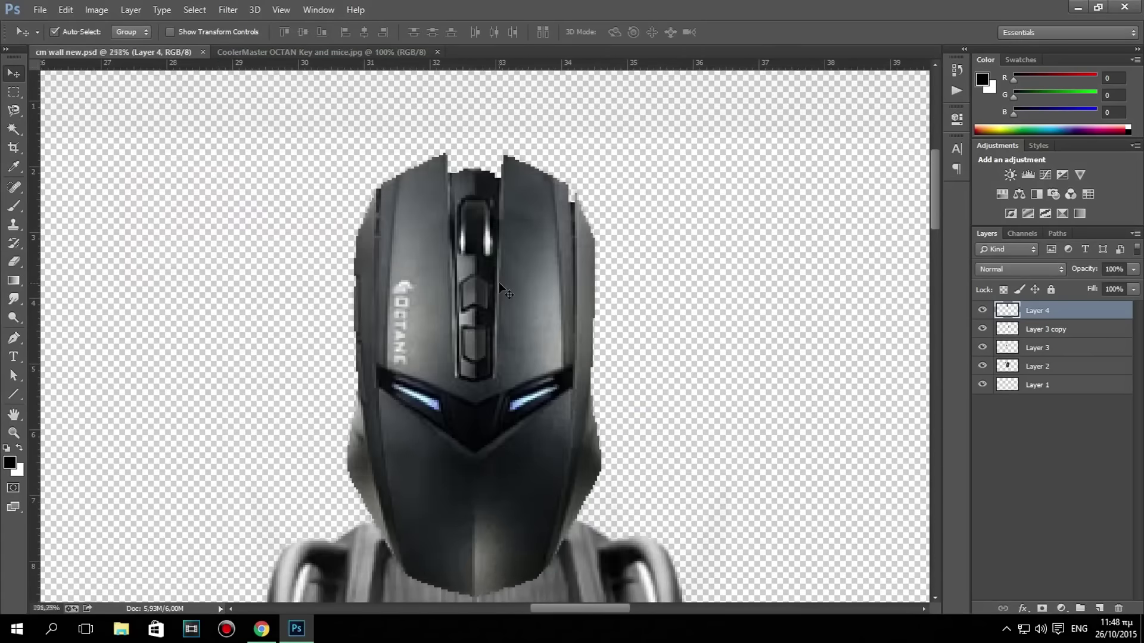
pyautogui.hotkey('ctrl', '0')
pyautogui.hotkey('ctrl', 't')
pyautogui.press('Return')
pyautogui.moveTo(503, 225)
pyautogui.mouseDown()
pyautogui.moveTo(504, 214)
pyautogui.moveTo(486, 276)
pyautogui.mouseUp()
# Scale the selected robot body layers lower and set the mouse head onto them.
pyautogui.click(1045, 329)
pyautogui.keyDown('shift'); pyautogui.click(1037, 366); pyautogui.keyUp('shift')
pyautogui.hotkey('ctrl', 't')
pyautogui.moveTo(417, 433); pyautogui.dragTo(444, 395)
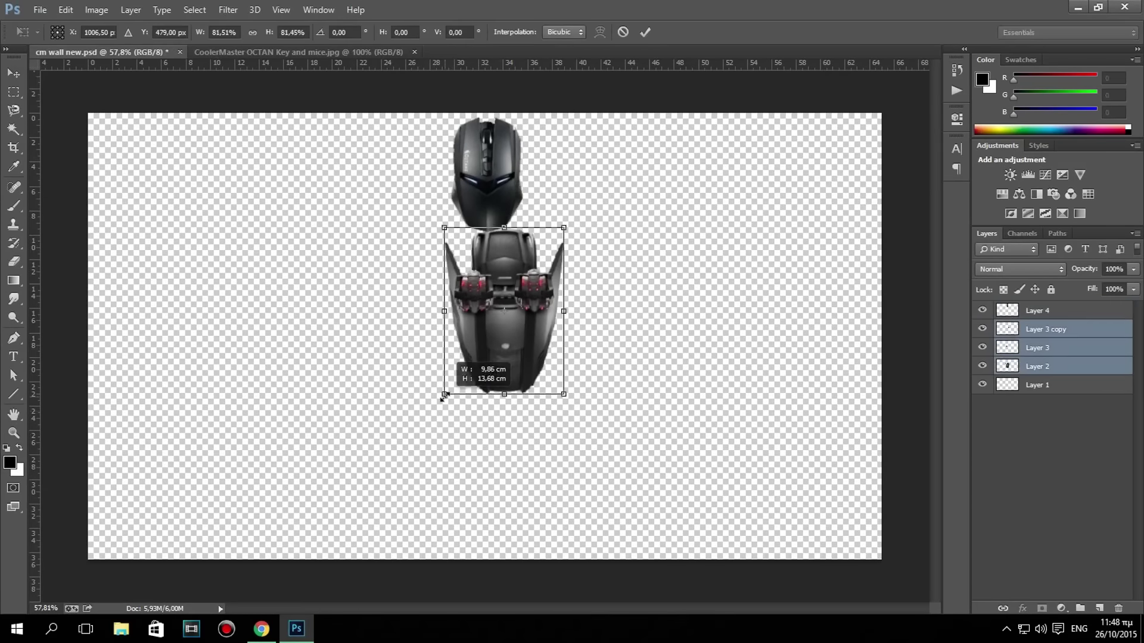
pyautogui.press('Return')
pyautogui.moveTo(489, 179); pyautogui.dragTo(503, 245)
# Close the keyboard and mice photo and select Layer 3.
pyautogui.hotkey('ctrl', 'Tab')
pyautogui.hotkey('ctrl', 'w')
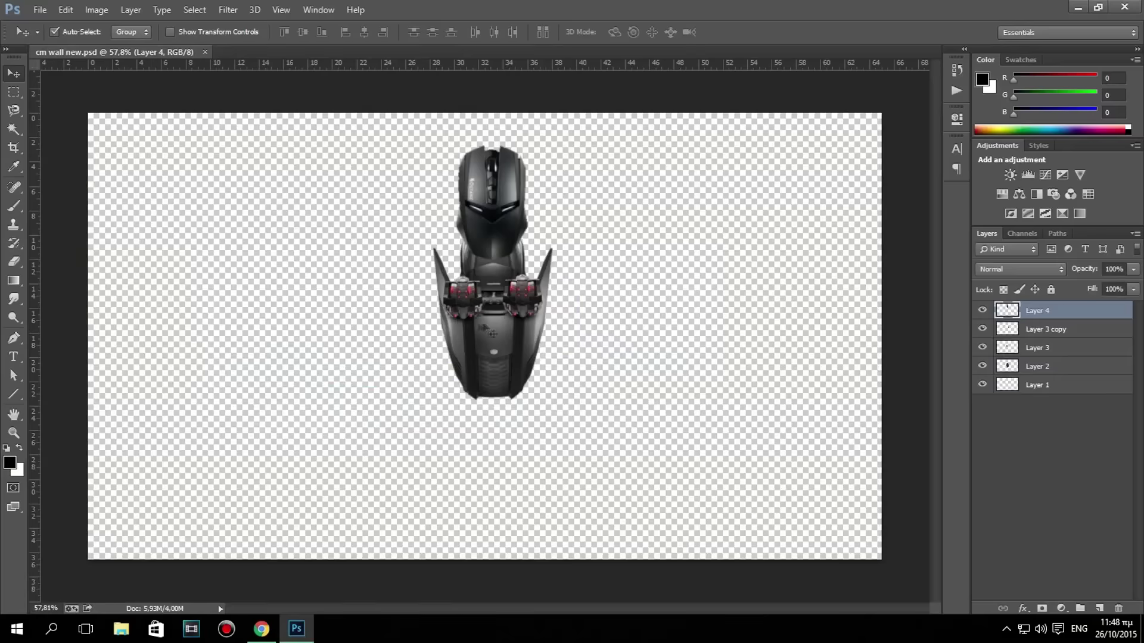
pyautogui.click(493, 334)
pyautogui.click(40, 9)
pyautogui.click(60, 36)
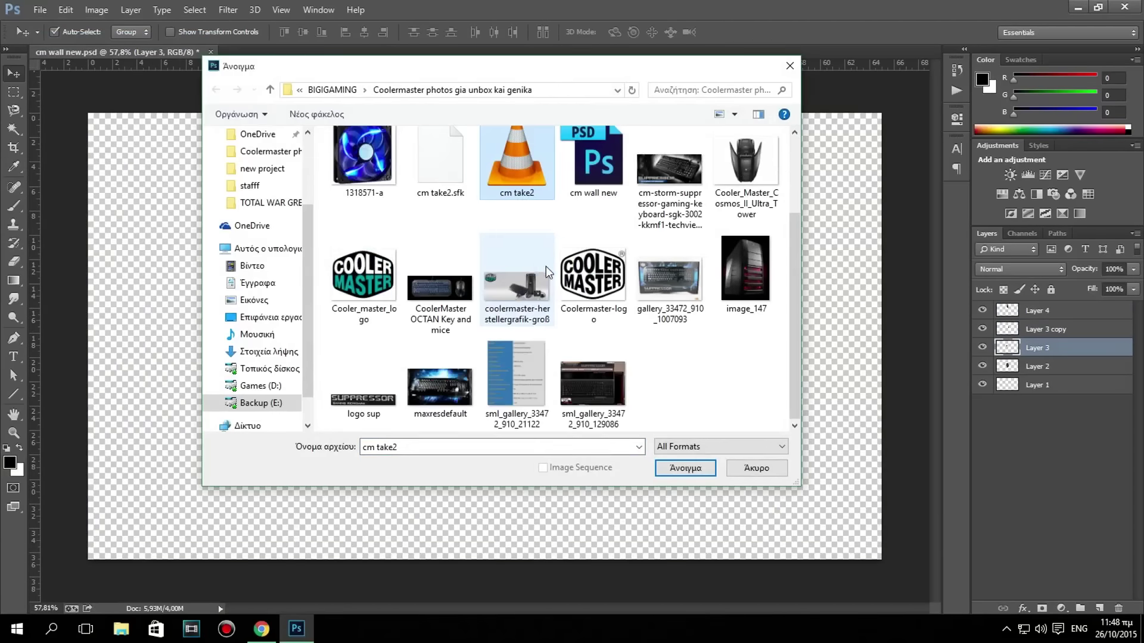
# Open the image_147 tower-case photo, ignoring its colour profile.
pyautogui.scroll(2, 546, 266)
pyautogui.click(756, 468)
pyautogui.click(40, 9)
pyautogui.click(251, 118)
pyautogui.press('Return')
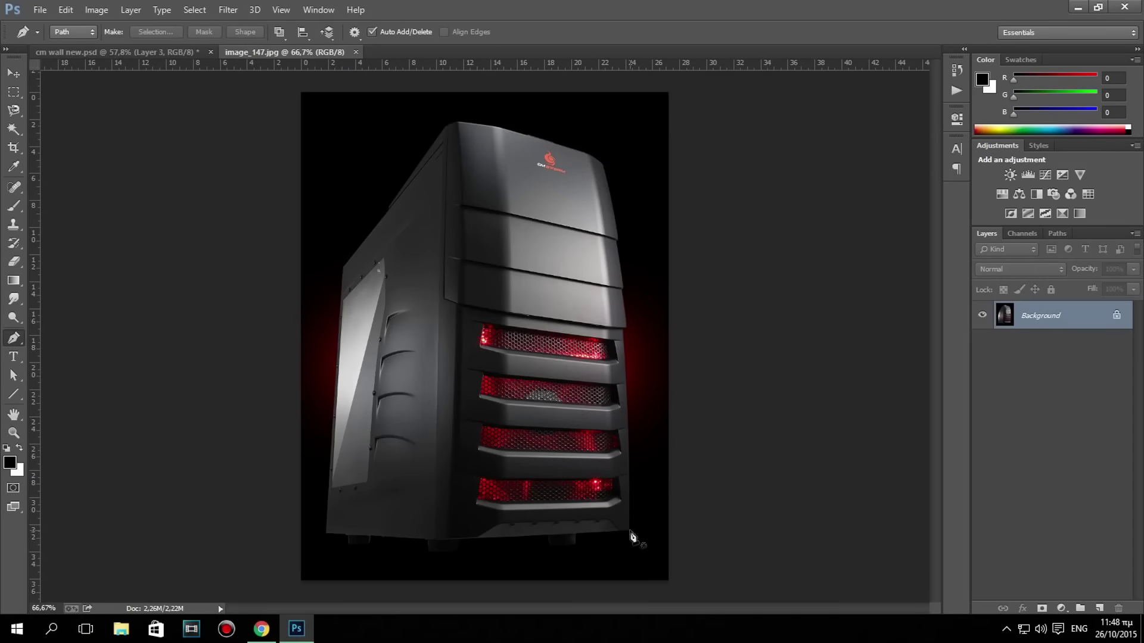
# Trace the case's curved top edge with Pen anchors across to the top-left corner.
pyautogui.scroll(3, 622, 341)
pyautogui.click(606, 220)
pyautogui.moveTo(607, 321); pyautogui.dragTo(614, 471)
pyautogui.moveTo(543, 238); pyautogui.dragTo(577, 374)
pyautogui.moveTo(599, 266); pyautogui.dragTo(589, 254)
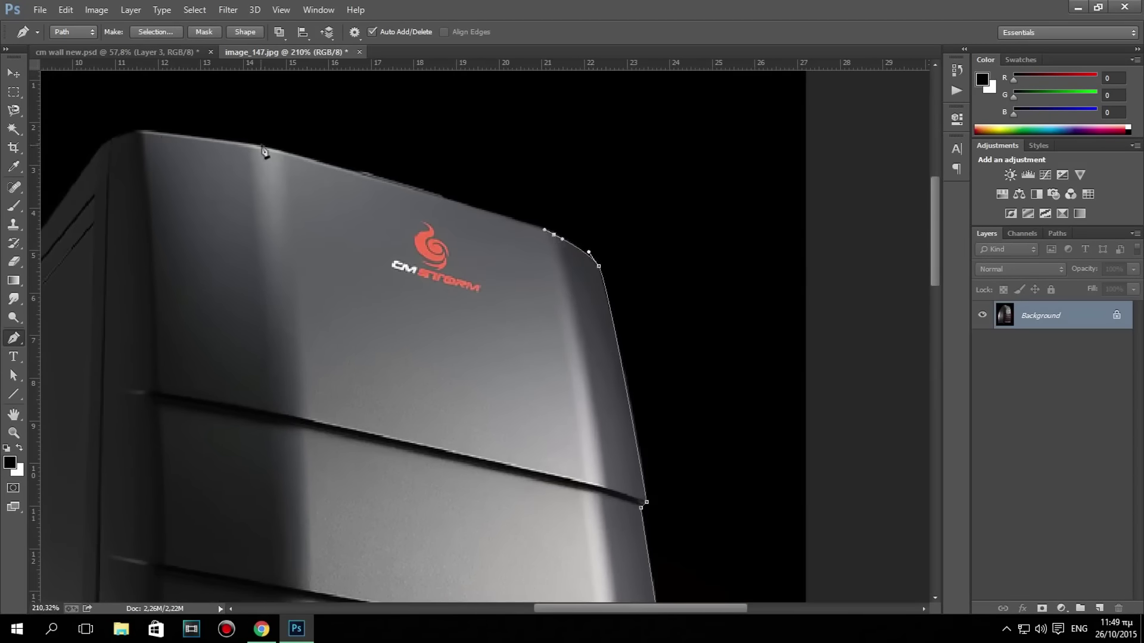
pyautogui.click(144, 129)
# Continue the outline down the case's left edge and convert it to a selection.
pyautogui.scroll(-3, 144, 129)
pyautogui.scroll(-2, 369, 164)
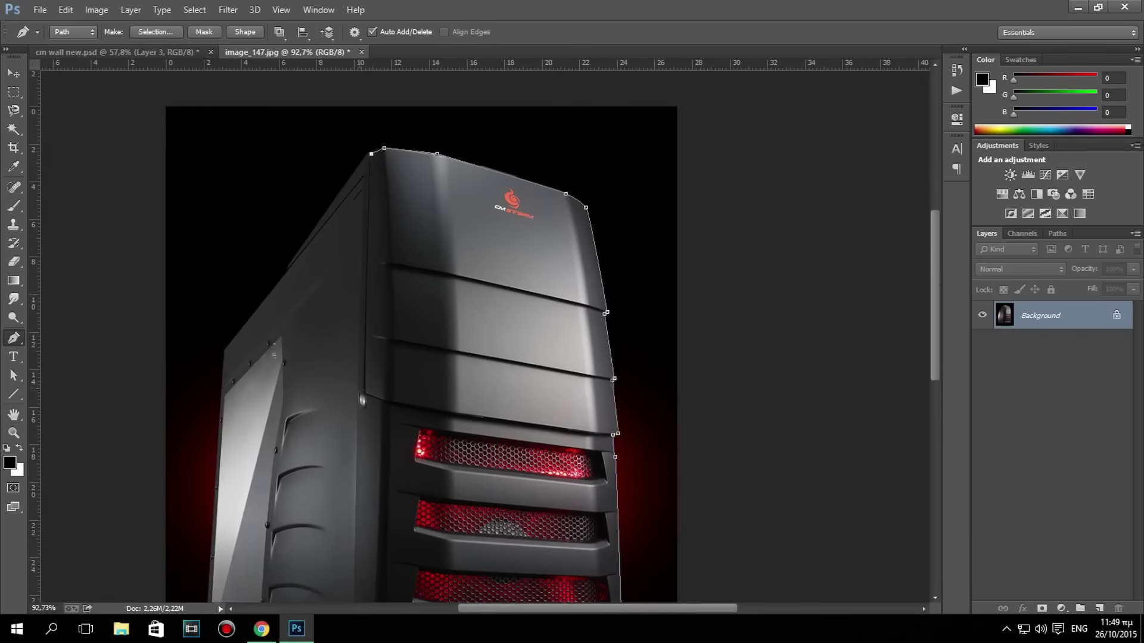
pyautogui.click(357, 409)
pyautogui.moveTo(378, 446); pyautogui.dragTo(393, 203)
pyautogui.rightClick(575, 375)
pyautogui.click(612, 82)
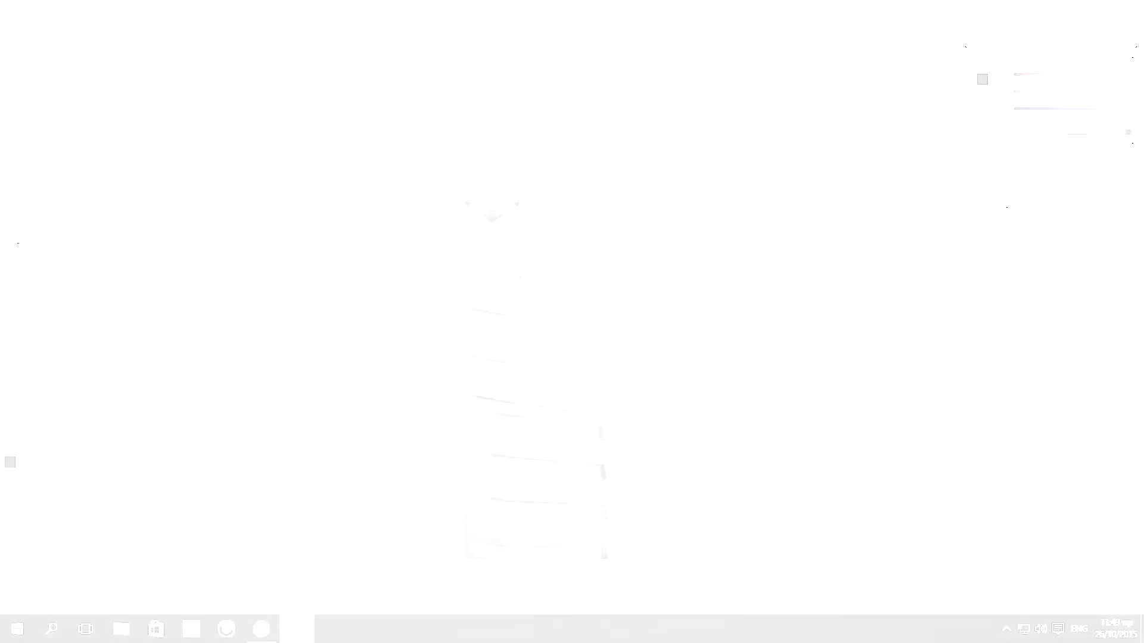
# Shrink the case panel beside the mouse head and place a duplicate on the left.
pyautogui.moveTo(628, 199); pyautogui.dragTo(631, 357)
pyautogui.press('Return')
pyautogui.moveTo(596, 429); pyautogui.dragTo(563, 275)
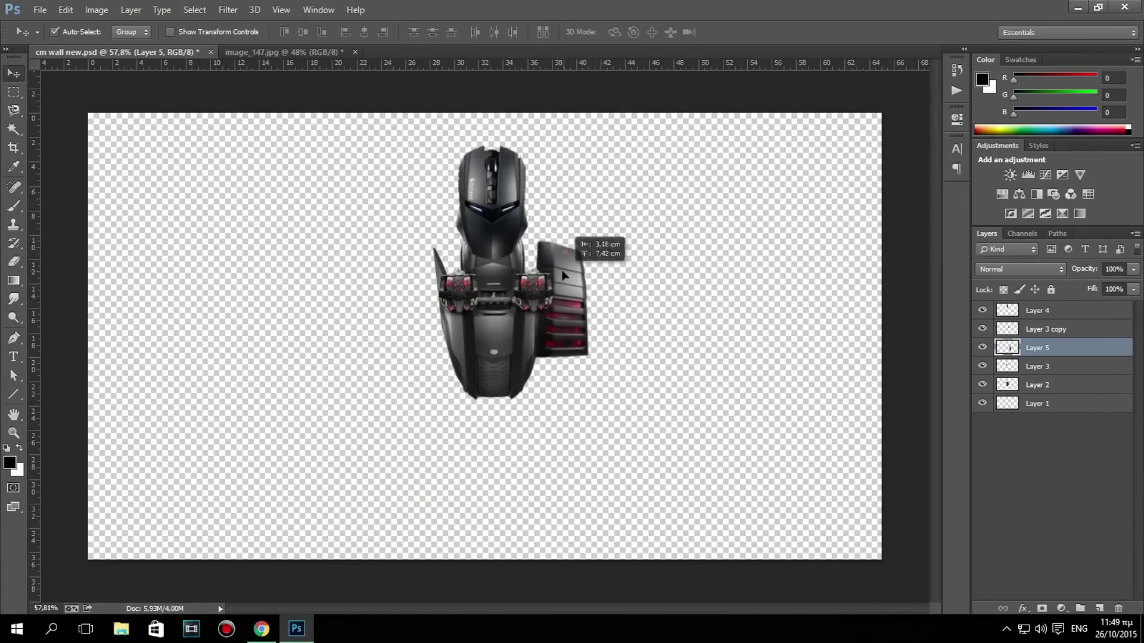
pyautogui.hotkey('ctrl', 't')
pyautogui.moveTo(404, 183); pyautogui.dragTo(582, 230)
pyautogui.press('Return')
# Mirror the left panel horizontally and nudge the right panel into place.
pyautogui.click(65, 10)
pyautogui.moveTo(562, 280)
pyautogui.mouseDown()
pyautogui.moveTo(343, 283)
pyautogui.moveTo(429, 283)
pyautogui.mouseUp()
pyautogui.click(286, 457)
pyautogui.moveTo(560, 249); pyautogui.dragTo(564, 246)
# Get the Cooler Master HAF XB case image from the image search and open it.
pyautogui.click(283, 52)
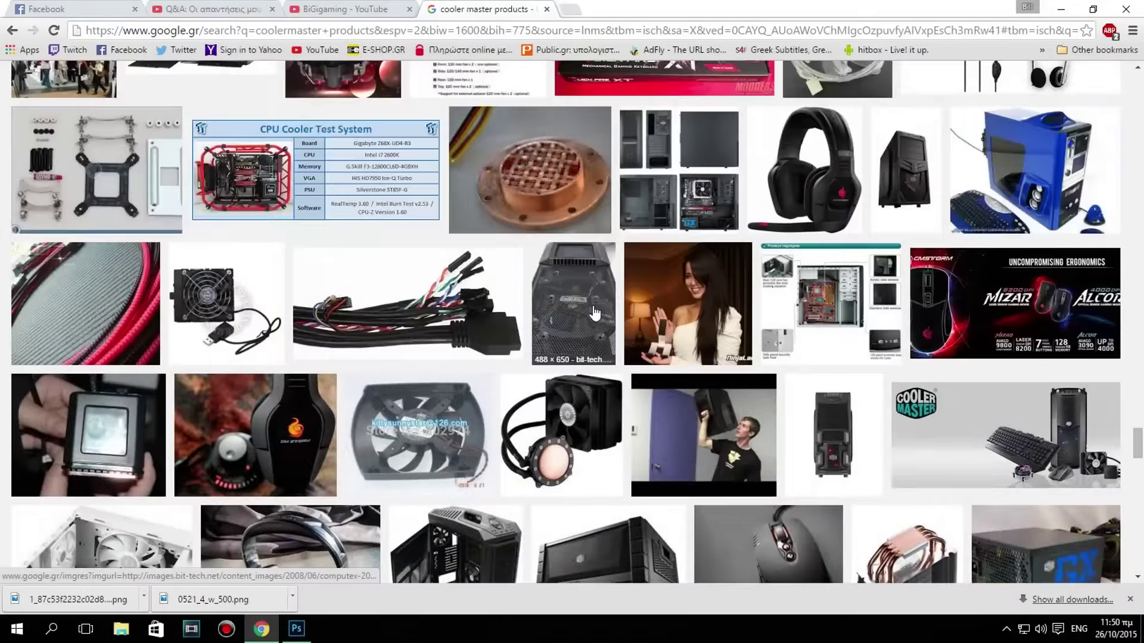
pyautogui.click(604, 542)
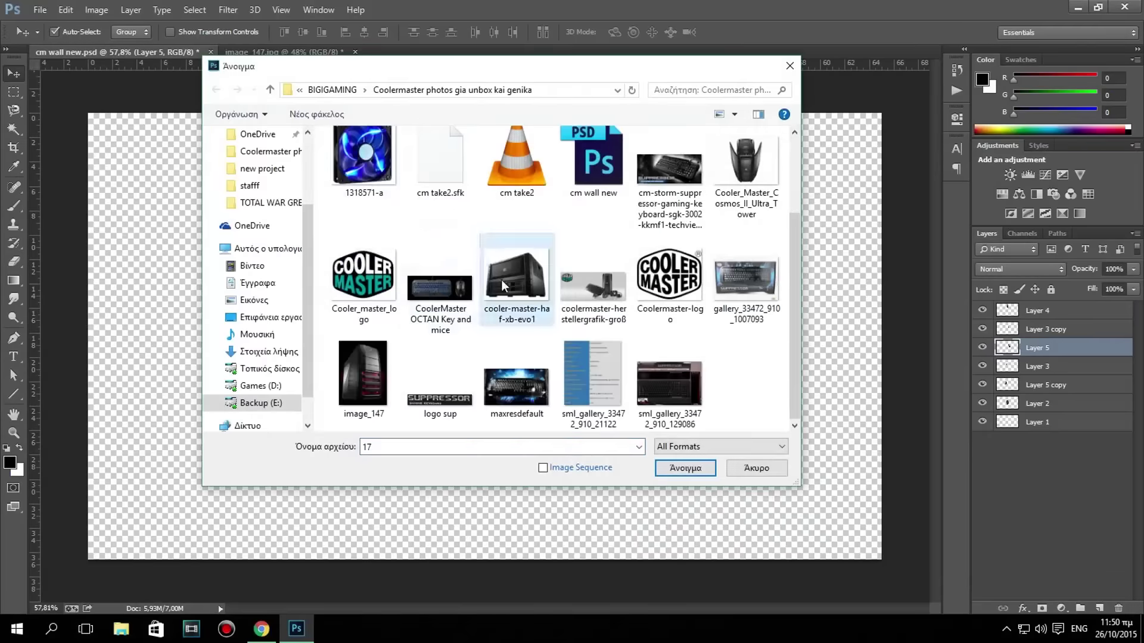
pyautogui.doubleClick(501, 283)
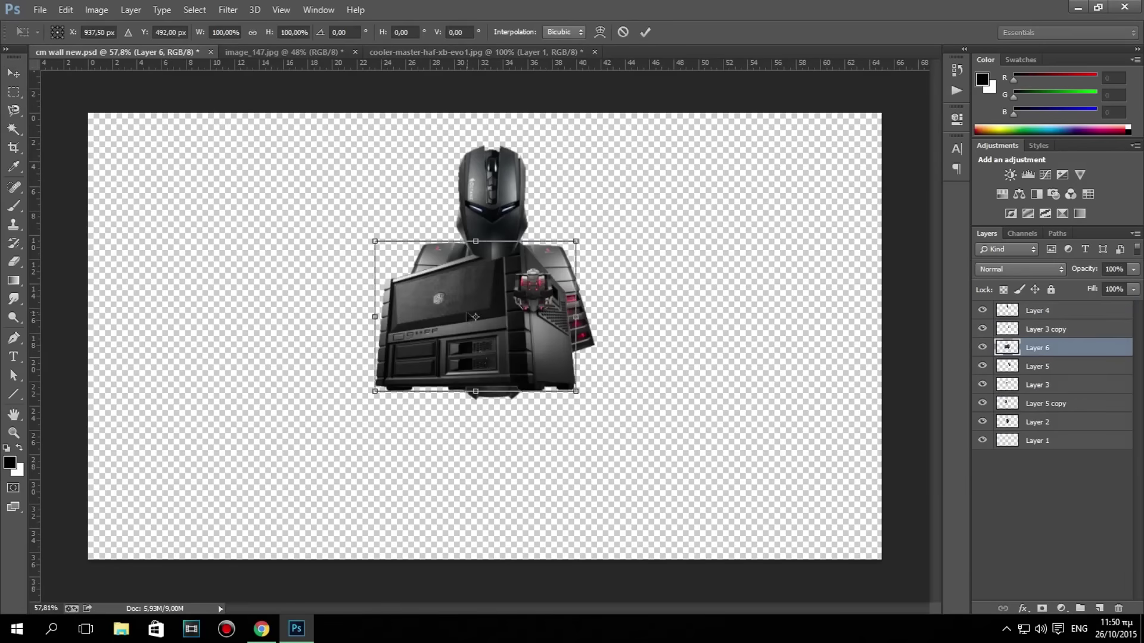
# Shrink and skew the HAF XB case to sit below the robot's torso.
pyautogui.moveTo(575, 242)
pyautogui.mouseDown()
pyautogui.moveTo(562, 401)
pyautogui.moveTo(583, 414)
pyautogui.mouseUp()
pyautogui.moveTo(494, 387); pyautogui.dragTo(502, 403)
pyautogui.press('Return')
pyautogui.scroll(3, 536, 411)
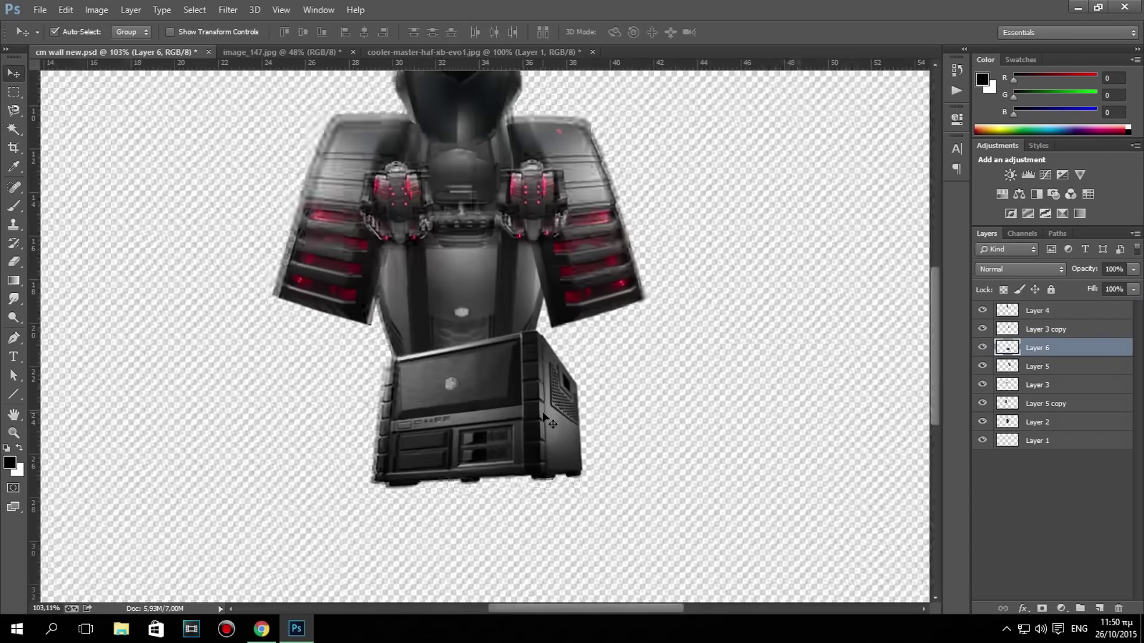
pyautogui.scroll(2, 536, 411)
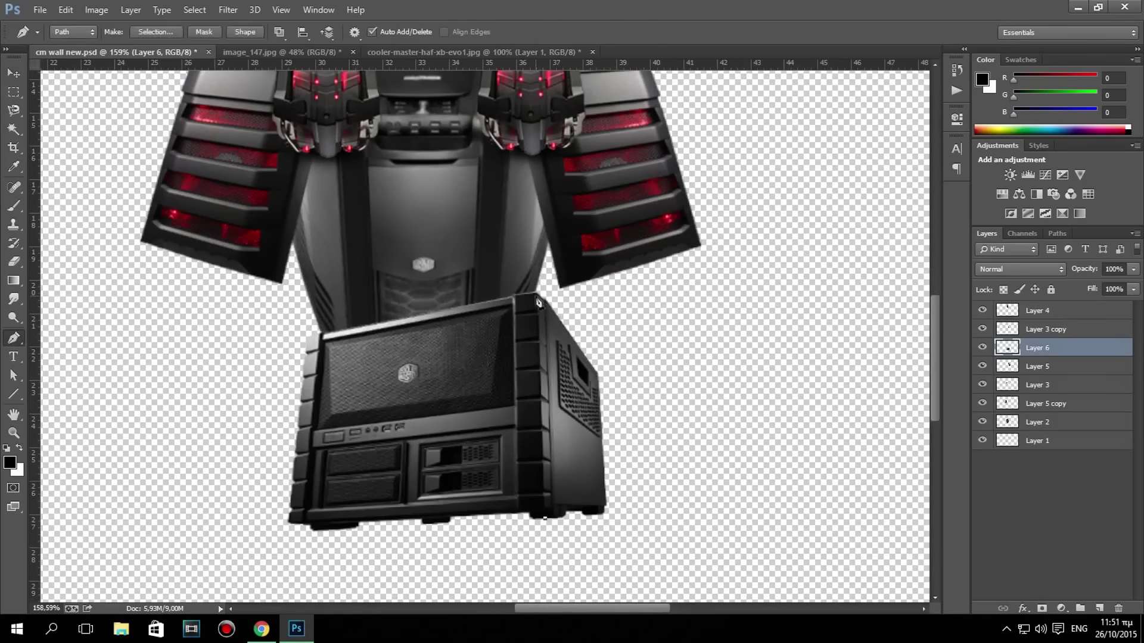
# Turn the side-panel outline into a selection and delete the case's side.
pyautogui.rightClick(546, 524)
pyautogui.click(602, 119)
pyautogui.press('Return')
pyautogui.press('Delete')
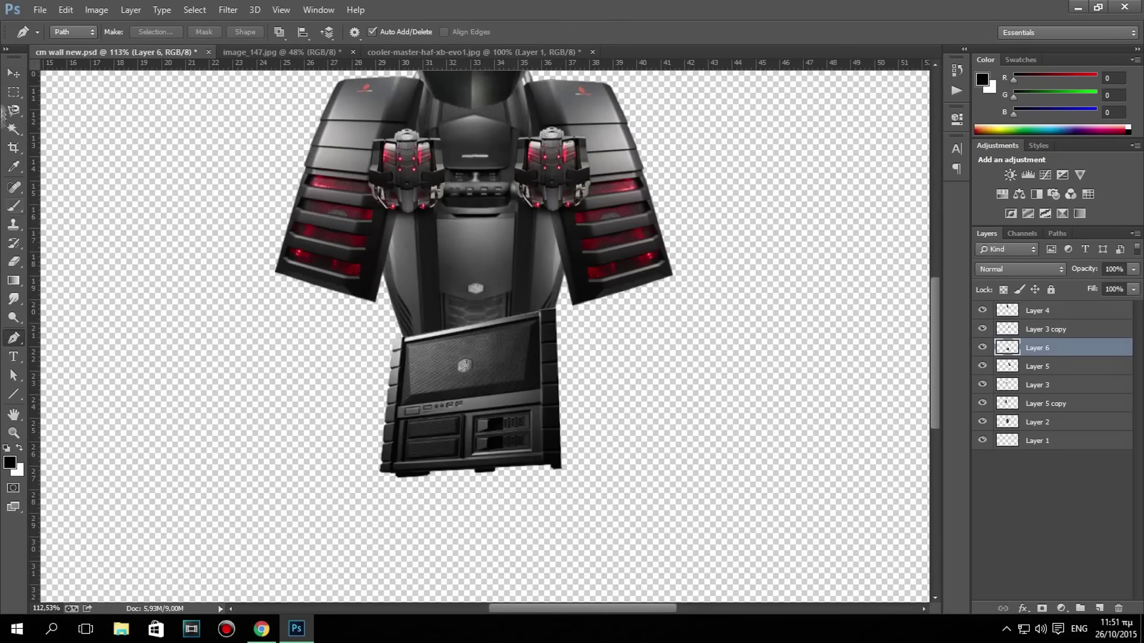
# Distort the case front's four corners into a tapered perspective shape.
pyautogui.hotkey('ctrl', 't')
pyautogui.moveTo(550, 308); pyautogui.dragTo(550, 361)
pyautogui.moveTo(380, 308); pyautogui.dragTo(387, 327)
pyautogui.moveTo(564, 477); pyautogui.dragTo(551, 453)
pyautogui.moveTo(380, 477); pyautogui.dragTo(402, 443)
pyautogui.press('Return')
pyautogui.hotkey('ctrl', 't')
pyautogui.moveTo(541, 460); pyautogui.dragTo(539, 441)
pyautogui.press('Return')
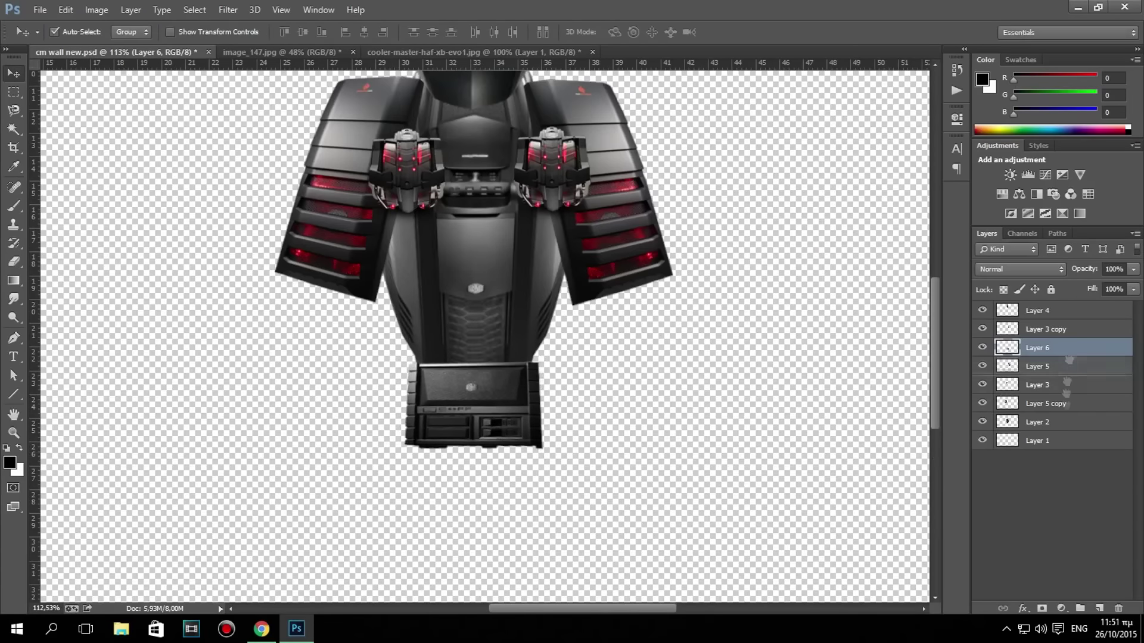
# Centre the red chest units on the torso, enlarging the Layer 3 copy unit.
pyautogui.moveTo(481, 408); pyautogui.dragTo(481, 411)
pyautogui.moveTo(551, 173); pyautogui.dragTo(485, 191)
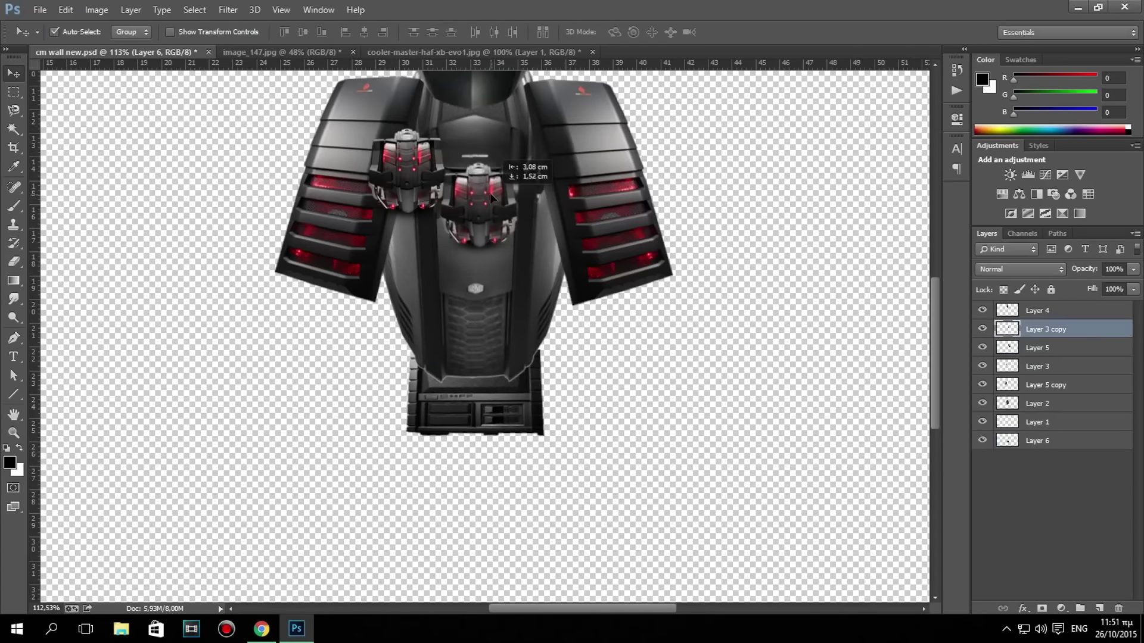
pyautogui.scroll(-2, 484, 191)
pyautogui.hotkey('ctrl', 't')
pyautogui.moveTo(430, 274); pyautogui.dragTo(409, 295)
pyautogui.press('Return')
pyautogui.scroll(-2, 481, 227)
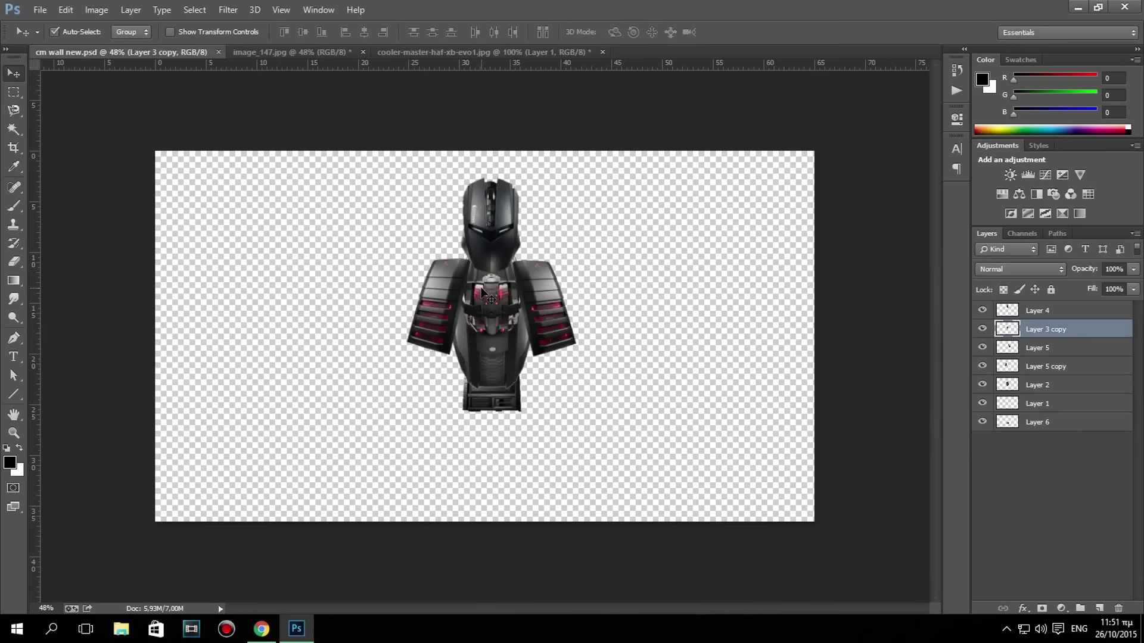
pyautogui.moveTo(554, 280); pyautogui.dragTo(566, 268)
pyautogui.moveTo(410, 292); pyautogui.dragTo(418, 296)
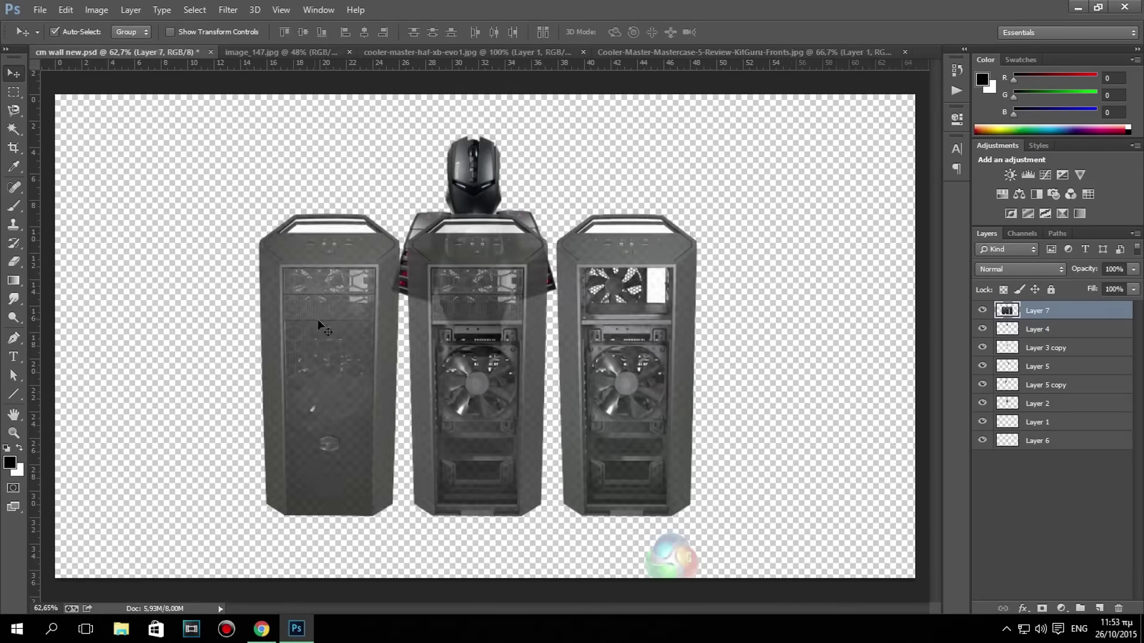
# Shrink the three Mastercase towers and marquee-delete the unwanted ones.
pyautogui.hotkey('ctrl', 't')
pyautogui.moveTo(256, 140); pyautogui.dragTo(511, 352)
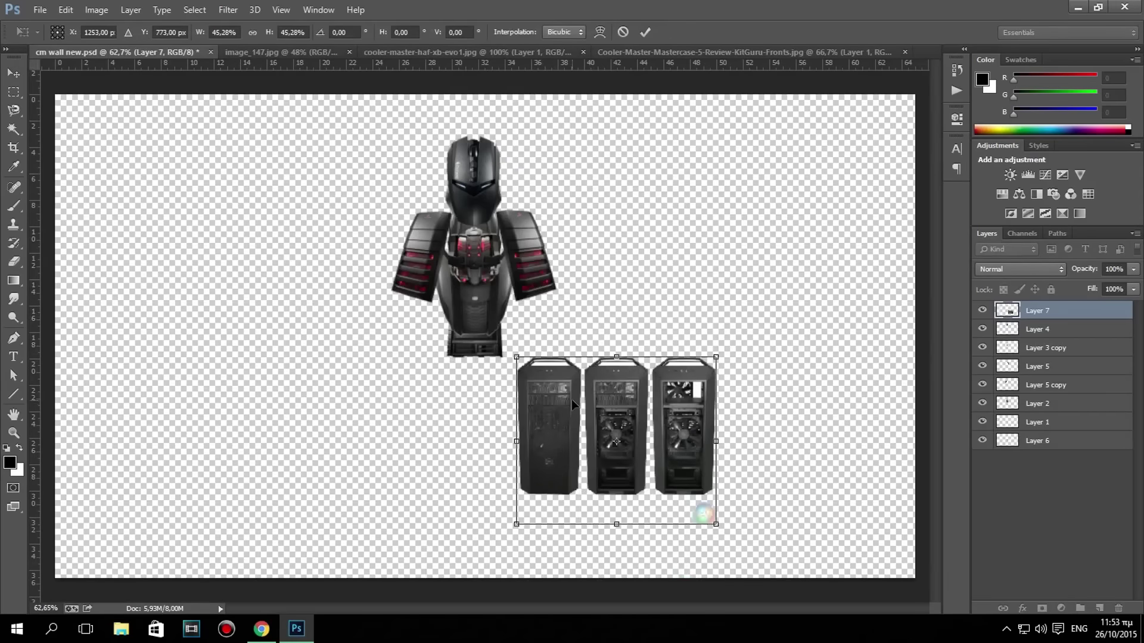
pyautogui.press('Return')
pyautogui.press('m')
pyautogui.moveTo(757, 321); pyautogui.dragTo(651, 548)
pyautogui.press('Delete')
pyautogui.press('v')
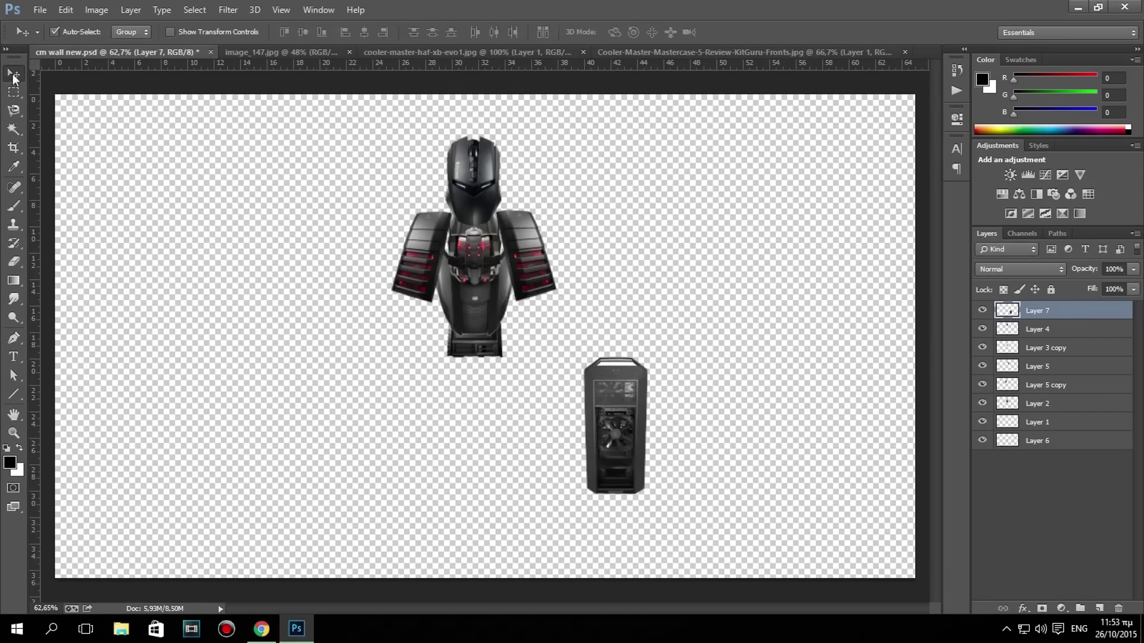
# Magic-wand the gap in the tower's handle and resize the robot's base.
pyautogui.scroll(4, 735, 405)
pyautogui.press('w')
pyautogui.click(567, 337)
pyautogui.scroll(4, 563, 340)
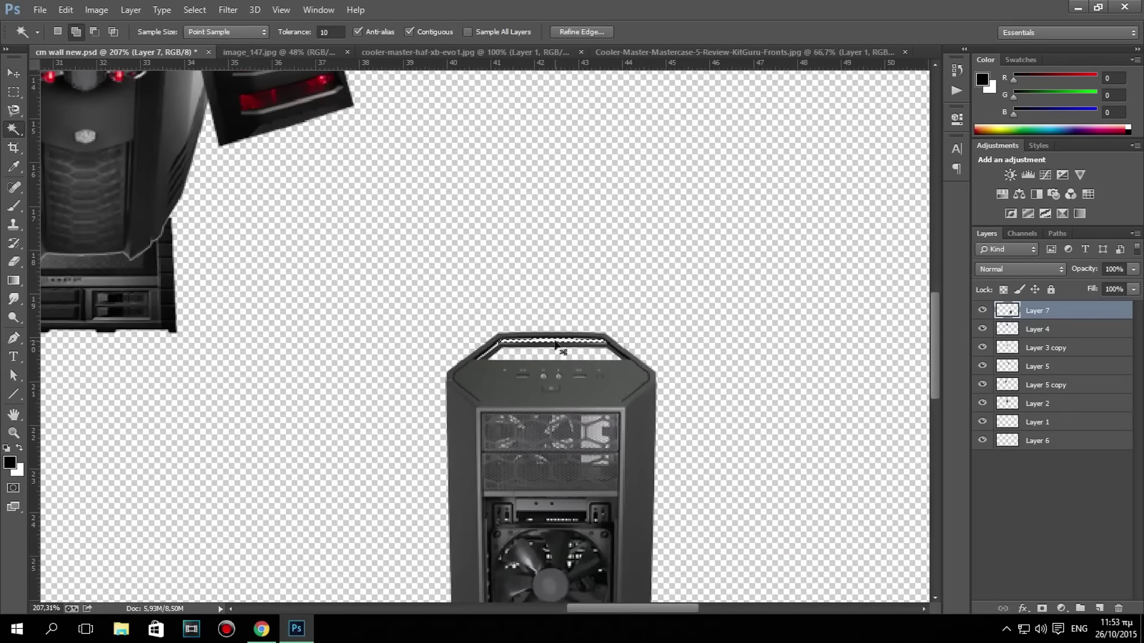
pyautogui.scroll(-5, 497, 368)
pyautogui.hotkey('ctrl', 't')
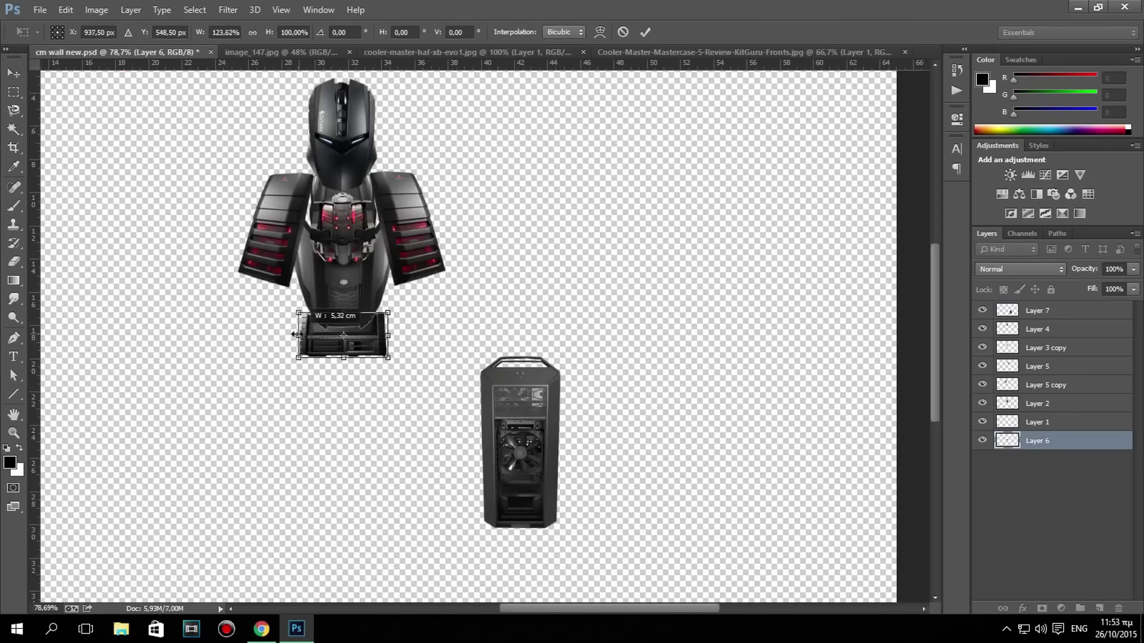
pyautogui.press('Return')
pyautogui.scroll(1, 322, 347)
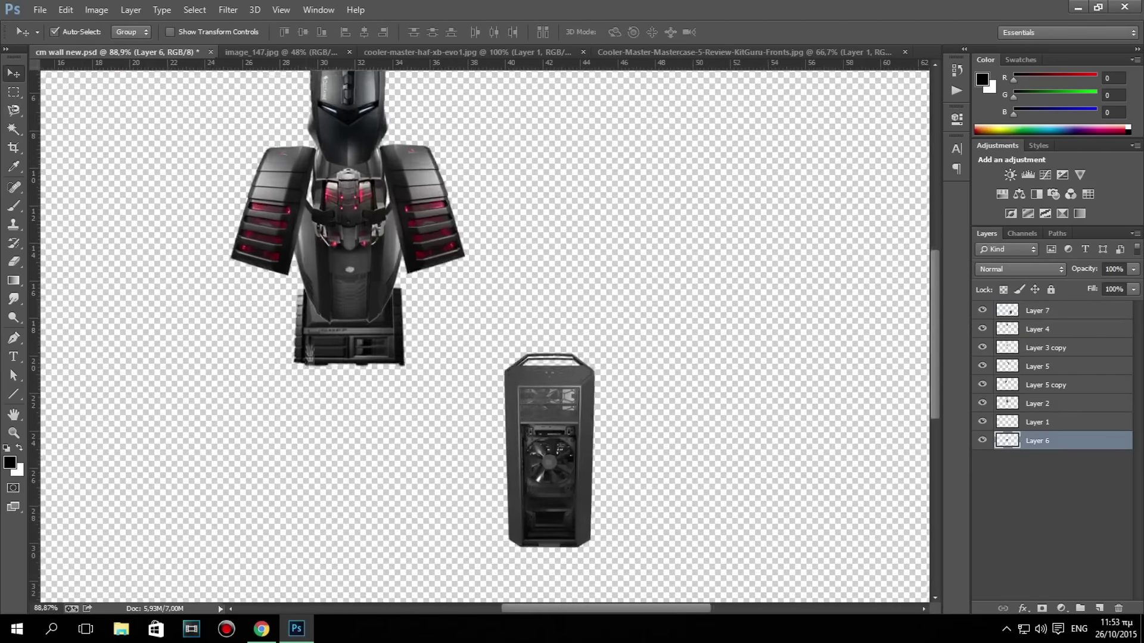
# Position the Mastercase tower over the base and shrink it to fit.
pyautogui.moveTo(387, 381); pyautogui.dragTo(393, 357)
pyautogui.moveTo(588, 466); pyautogui.dragTo(343, 442)
pyautogui.hotkey('ctrl', 't')
pyautogui.moveTo(297, 538); pyautogui.dragTo(363, 476)
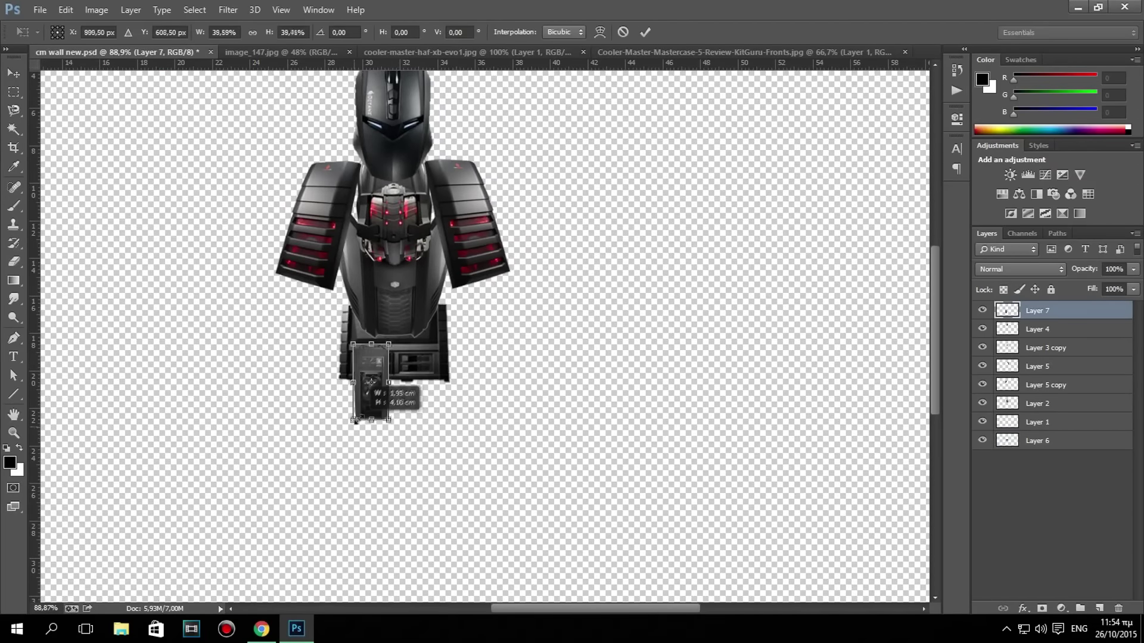
pyautogui.press('Return')
pyautogui.scroll(4, 354, 407)
# Move the tower layer below Layer 2 and place duplicate tower pieces below the base.
pyautogui.moveTo(1036, 416); pyautogui.dragTo(1036, 413)
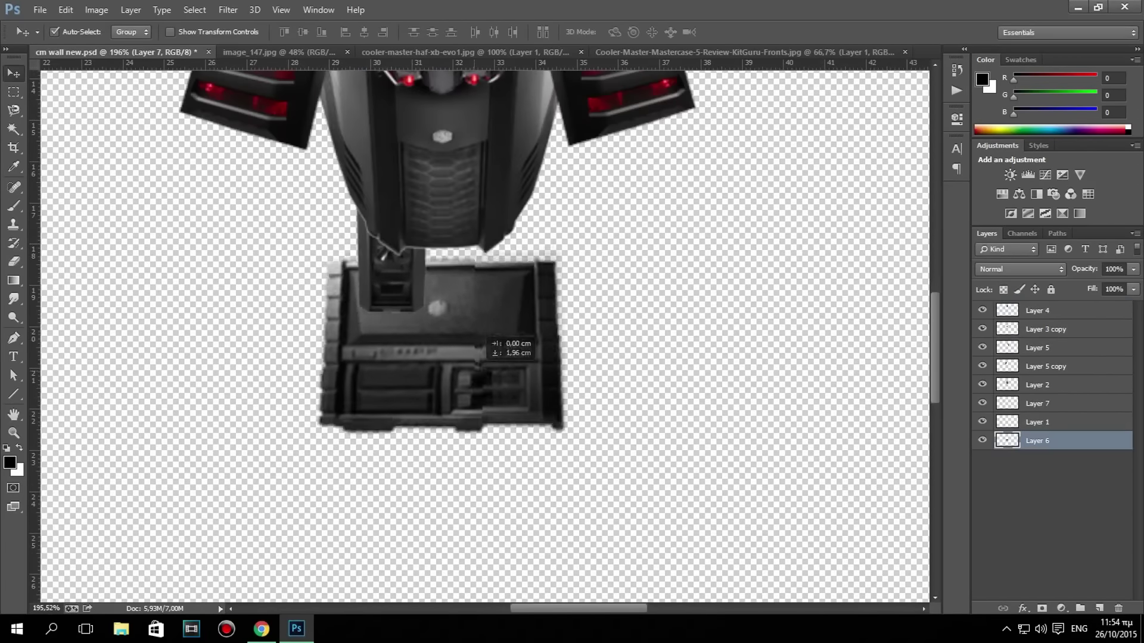
pyautogui.moveTo(401, 301); pyautogui.dragTo(409, 323)
pyautogui.moveTo(495, 293); pyautogui.dragTo(496, 295)
pyautogui.scroll(-4, 495, 295)
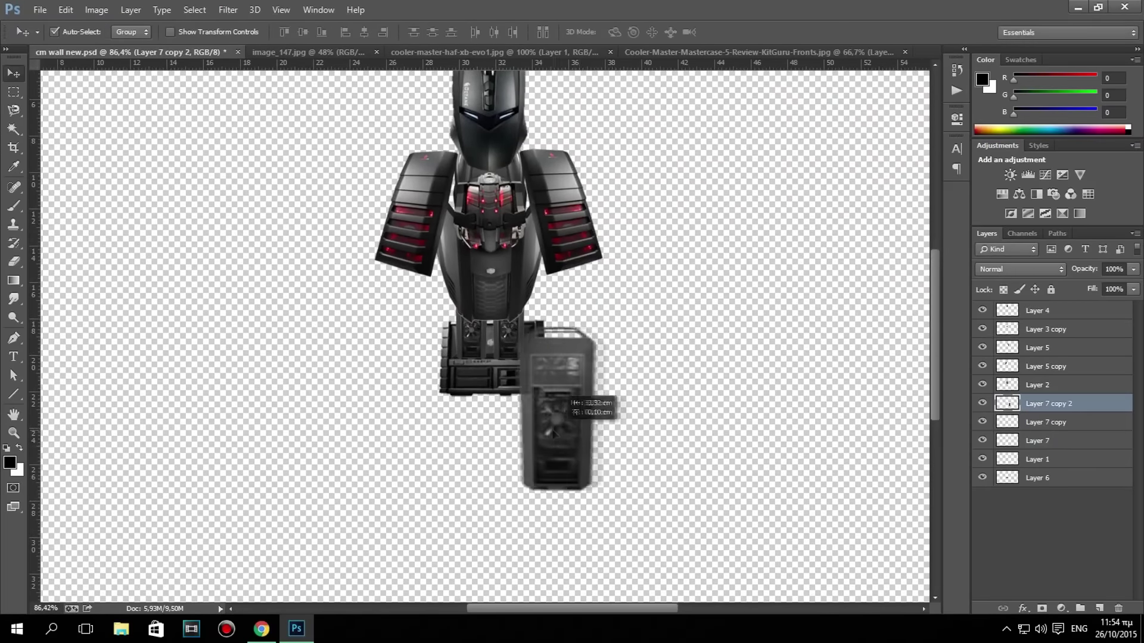
pyautogui.moveTo(661, 363); pyautogui.dragTo(437, 55)
# Paste the Mastercase photo's left tower into the wallpaper, rotated nearly upside down and shrunk.
pyautogui.click(438, 56)
pyautogui.hotkey('ctrl', 'w')
pyautogui.click(582, 235)
pyautogui.press('m')
pyautogui.moveTo(242, 145); pyautogui.dragTo(372, 524)
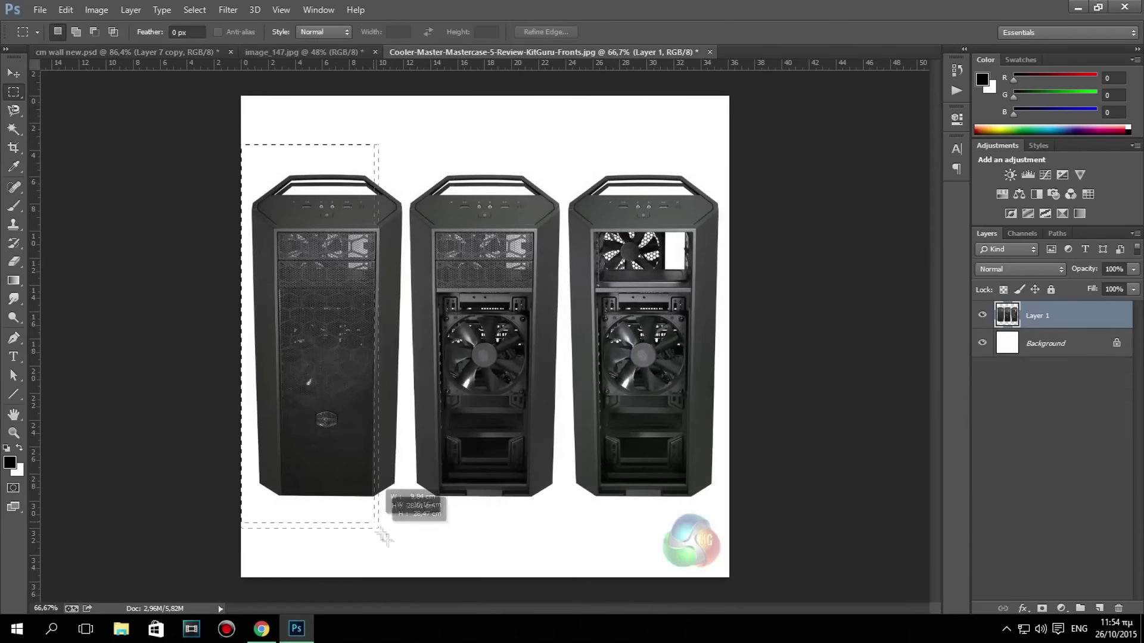
pyautogui.hotkey('ctrl', 'c')
pyautogui.click(116, 51)
pyautogui.hotkey('ctrl', 'v')
pyautogui.hotkey('ctrl', 't')
pyautogui.moveTo(227, 554); pyautogui.dragTo(361, 279)
pyautogui.moveTo(392, 273); pyautogui.dragTo(371, 345)
pyautogui.press('Return')
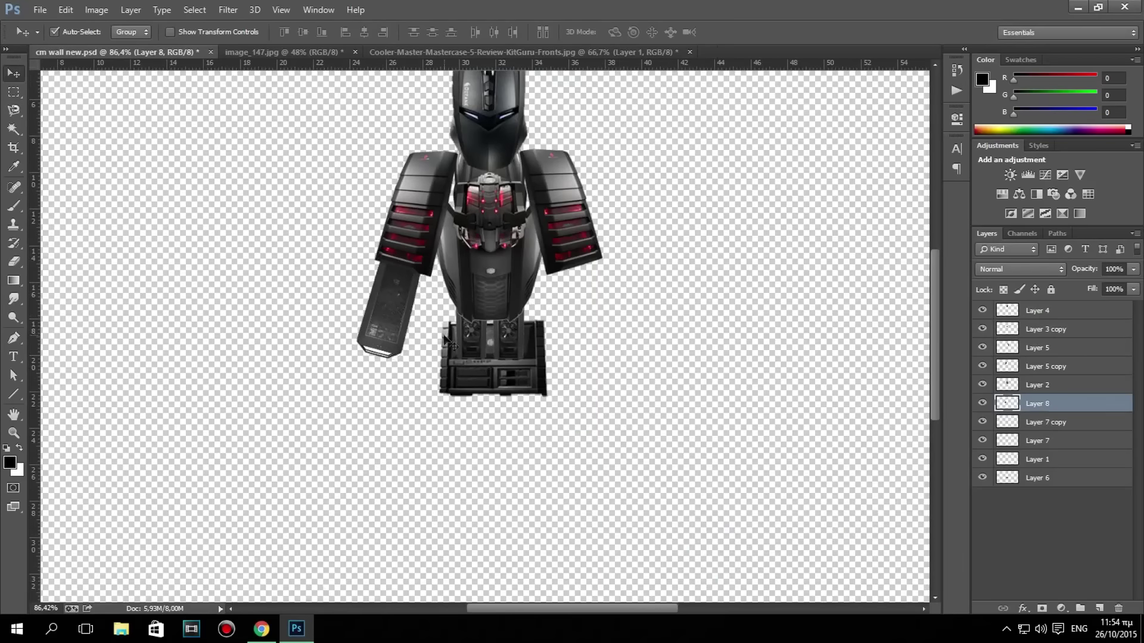
# Duplicate the tower panel piece onto the right side for the right arm.
pyautogui.moveTo(530, 280); pyautogui.dragTo(536, 286)
pyautogui.hotkey('ctrl', 't')
pyautogui.moveTo(572, 381); pyautogui.dragTo(547, 395)
pyautogui.press('Return')
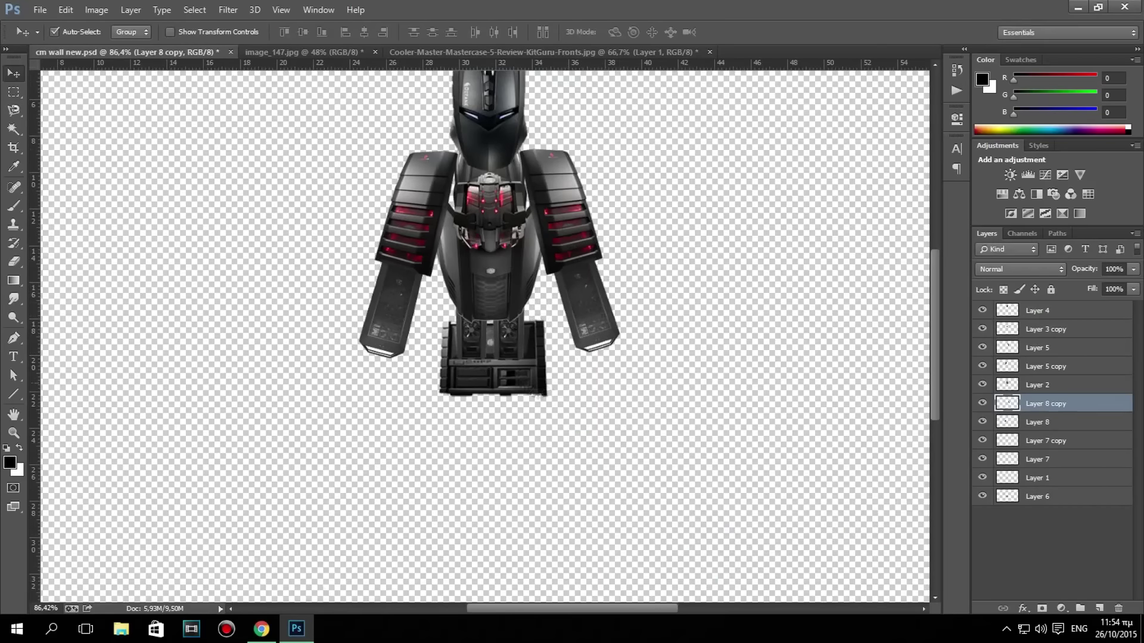
pyautogui.click(481, 369)
pyautogui.scroll(3, 480, 370)
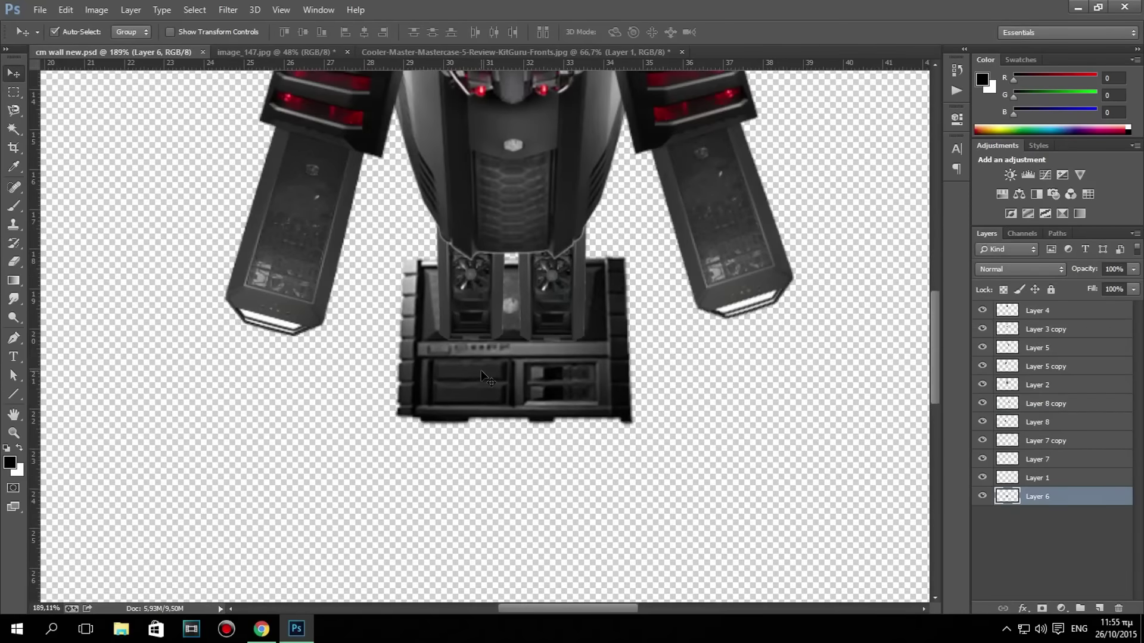
pyautogui.scroll(-4, 480, 370)
pyautogui.click(480, 265)
pyautogui.hotkey('ctrl', 't')
pyautogui.press('Return')
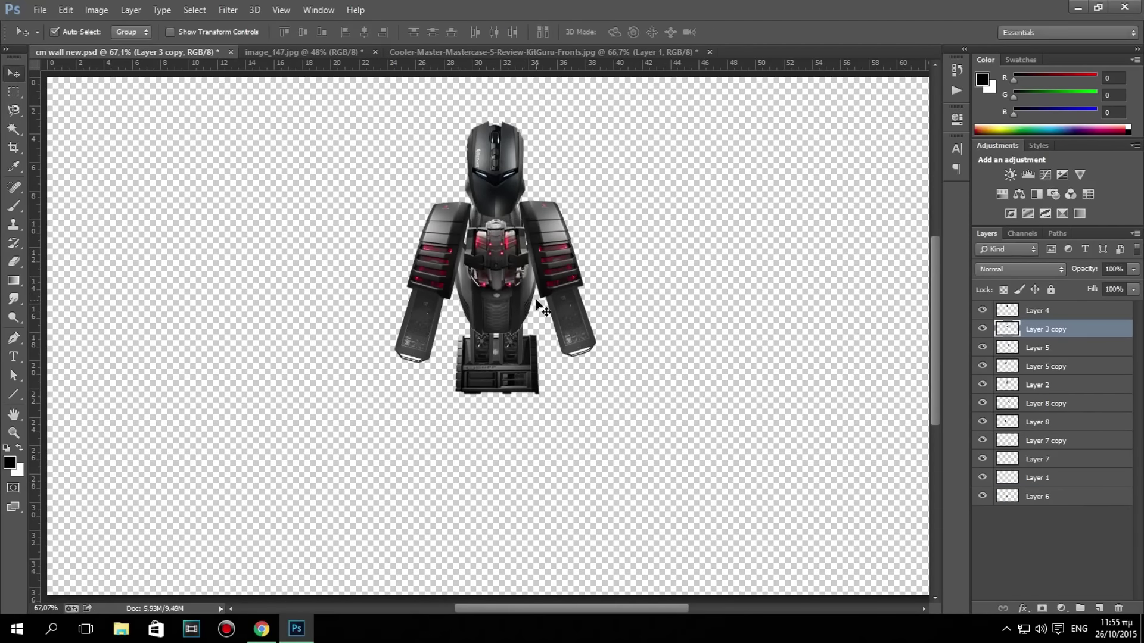
# Duplicate the panel piece to the left, shrink it and place it under the left arm.
pyautogui.moveTo(566, 280); pyautogui.dragTo(420, 304)
pyautogui.scroll(3, 417, 322)
pyautogui.scroll(3, 343, 334)
pyautogui.hotkey('ctrl', 't')
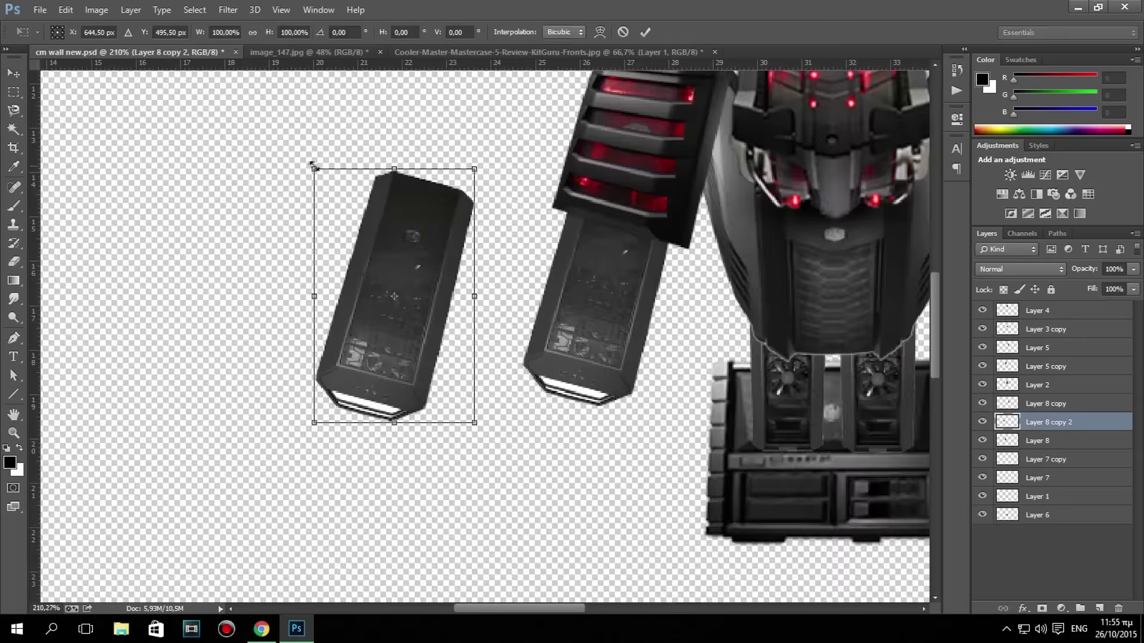
pyautogui.moveTo(311, 163); pyautogui.dragTo(424, 355)
pyautogui.press('Return')
pyautogui.scroll(1, 424, 355)
pyautogui.moveTo(531, 389); pyautogui.dragTo(642, 432)
pyautogui.hotkey('ctrl', 't')
# Make another copy of the small piece and rotate it to a finger-like angle.
pyautogui.moveTo(417, 333); pyautogui.dragTo(411, 417)
pyautogui.press('Return')
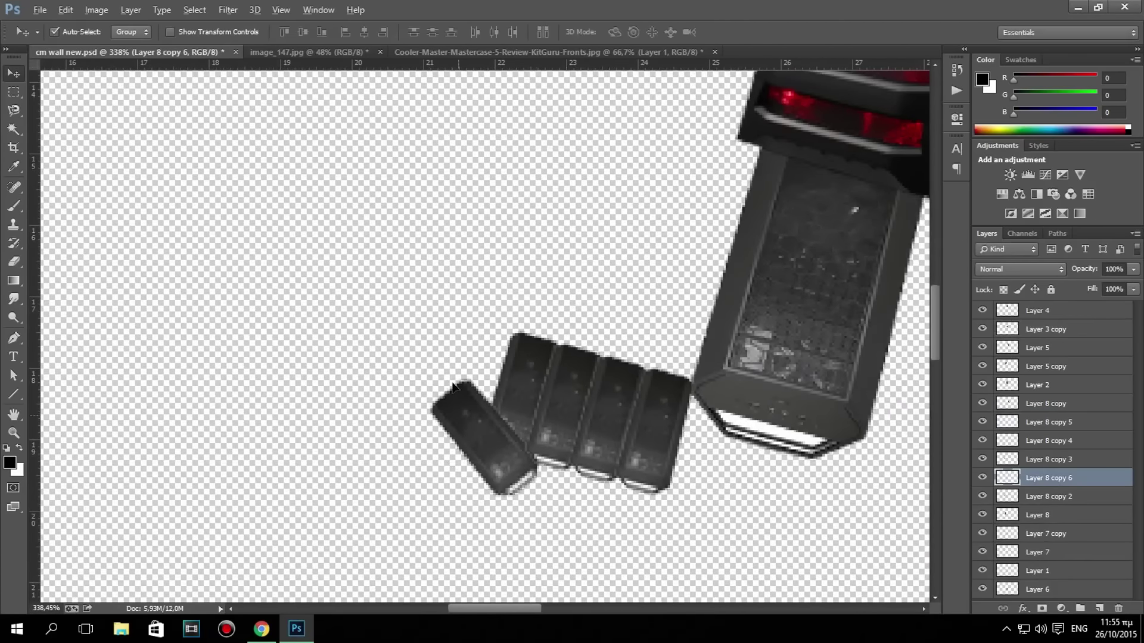
pyautogui.hotkey('ctrl', 'j')
pyautogui.hotkey('ctrl', 't')
pyautogui.moveTo(417, 309); pyautogui.dragTo(487, 352)
pyautogui.press('Return')
pyautogui.scroll(3, 601, 444)
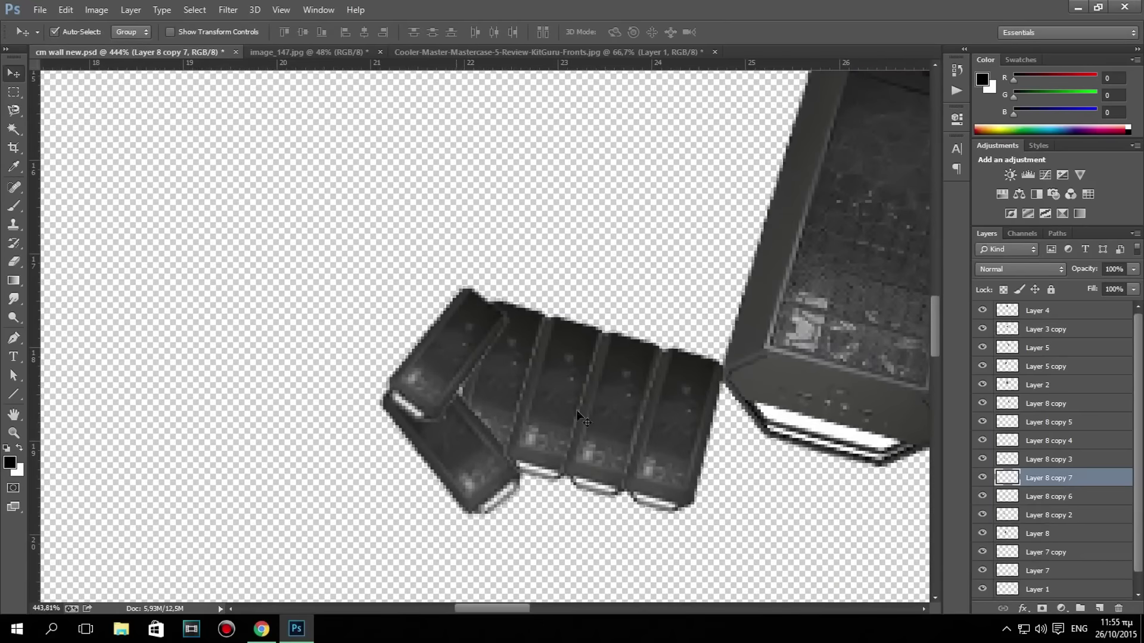
# Combine the small piece copies into a hand piece and rotate it.
pyautogui.keyDown('shift'); pyautogui.click(1048, 514); pyautogui.keyUp('shift')
pyautogui.keyDown('shift'); pyautogui.click(1039, 422); pyautogui.keyUp('shift')
pyautogui.rightClick(1039, 429)
pyautogui.click(897, 473)
pyautogui.scroll(-3, 757, 433)
pyautogui.scroll(-3, 756, 433)
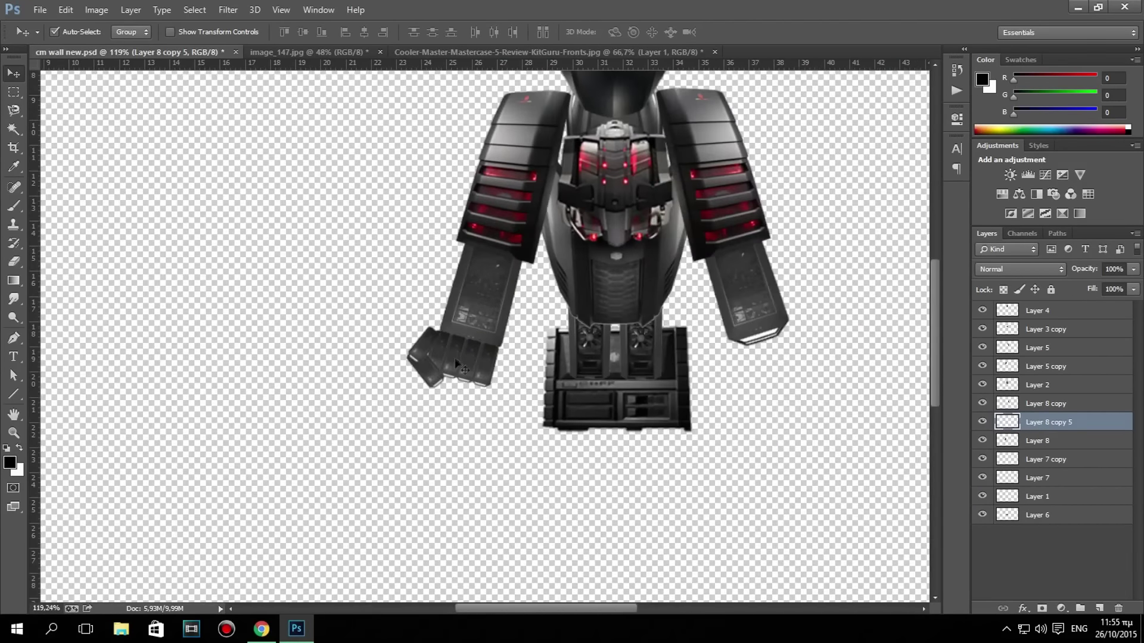
pyautogui.click(66, 10)
pyautogui.click(120, 288)
pyautogui.moveTo(310, 268)
pyautogui.mouseDown()
pyautogui.moveTo(325, 190)
pyautogui.moveTo(315, 227)
pyautogui.mouseUp()
pyautogui.press('Return')
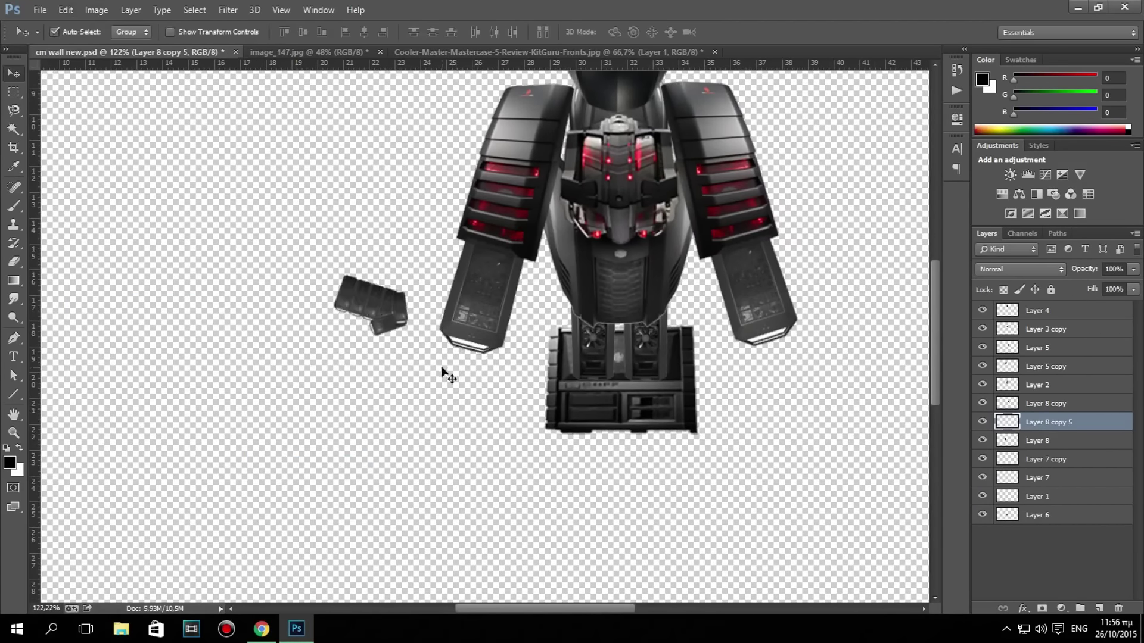
# Copy the side panel and shrink it into a small piece under the left arm panel.
pyautogui.scroll(3, 444, 374)
pyautogui.hotkey('ctrl', 'j')
pyautogui.hotkey('ctrl', 't')
pyautogui.moveTo(381, 137); pyautogui.dragTo(459, 280)
pyautogui.press('Return')
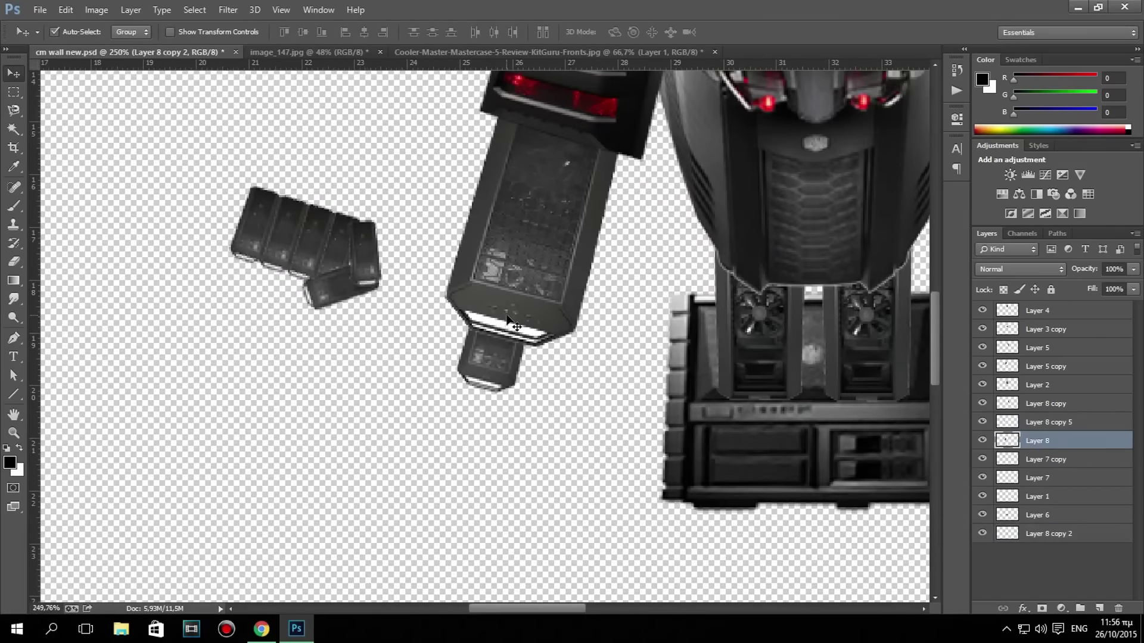
pyautogui.scroll(3, 469, 320)
pyautogui.moveTo(499, 389); pyautogui.dragTo(512, 390)
pyautogui.press('s')
# Erase the bright strip over the small piece and give the arm panel an Inner Shadow.
pyautogui.keyDown('ctrl'); pyautogui.click(503, 333); pyautogui.keyUp('ctrl')
pyautogui.press('e')
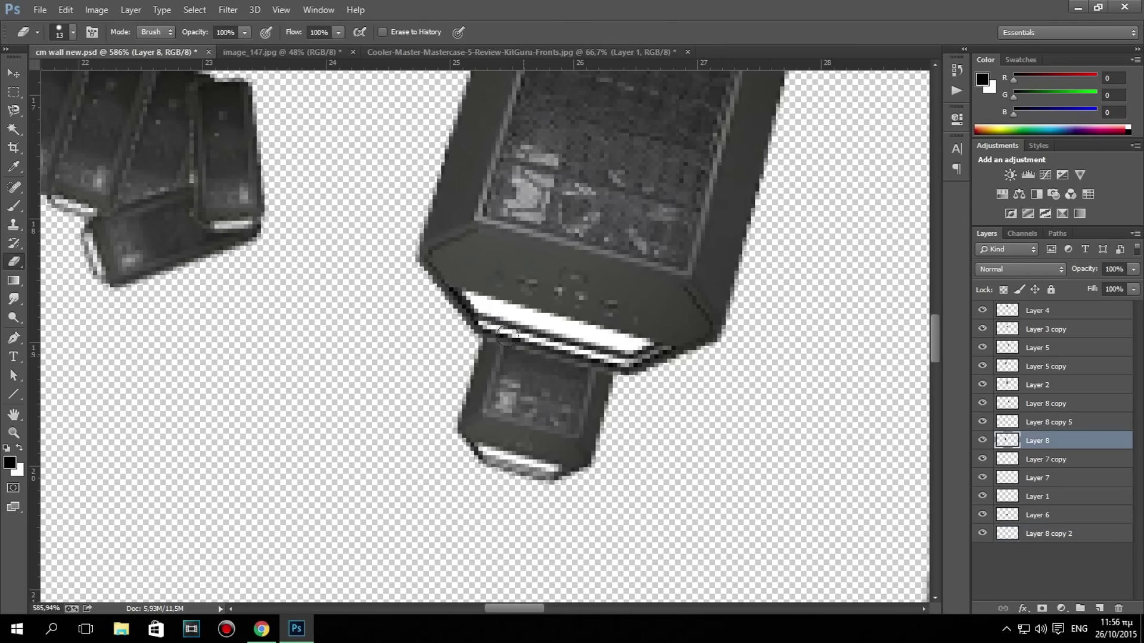
pyautogui.moveTo(505, 334); pyautogui.dragTo(572, 308)
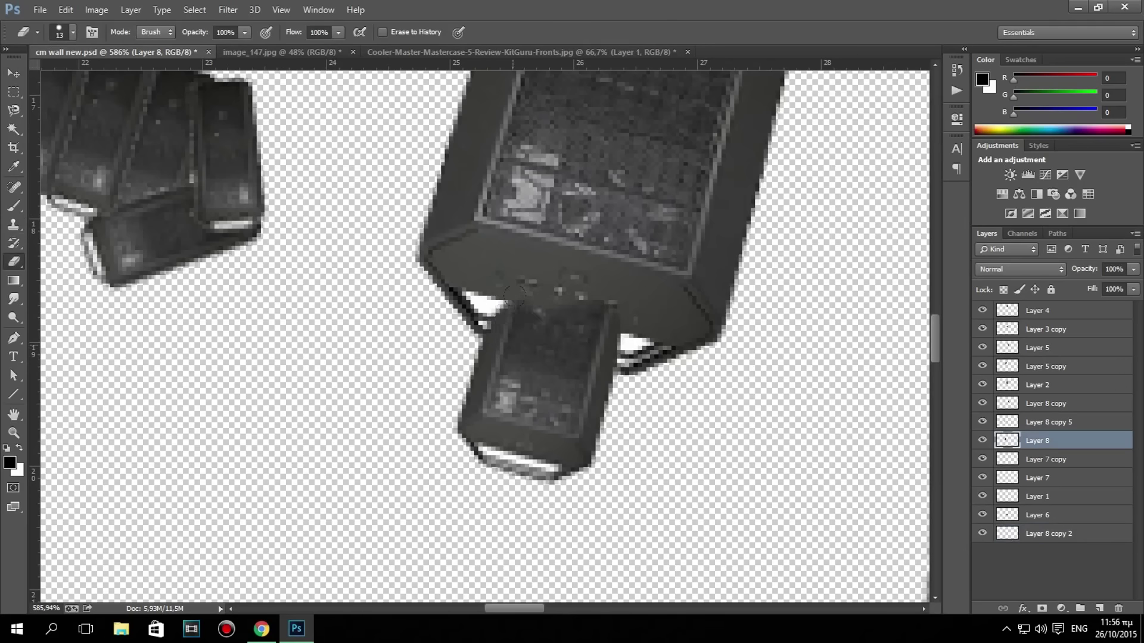
pyautogui.press('v')
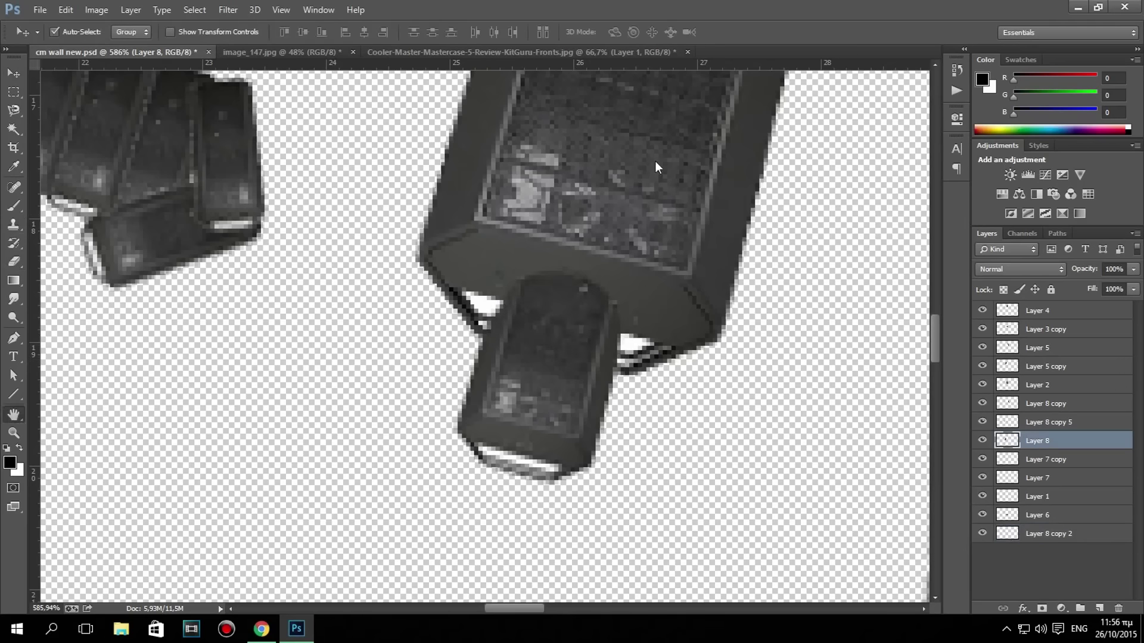
pyautogui.click(739, 189)
pyautogui.press('Return')
pyautogui.hotkey('ctrl', '-')
# Reposition and widen the small hand piece, then attempt to shrink the right arm copy.
pyautogui.moveTo(626, 242); pyautogui.dragTo(563, 248)
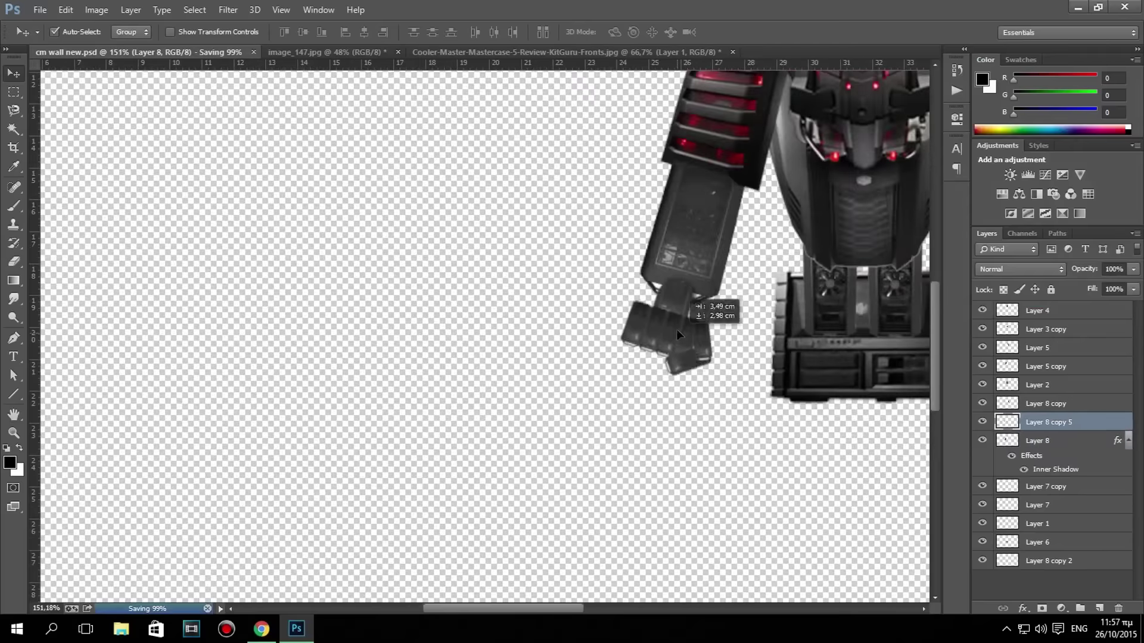
pyautogui.click(543, 335)
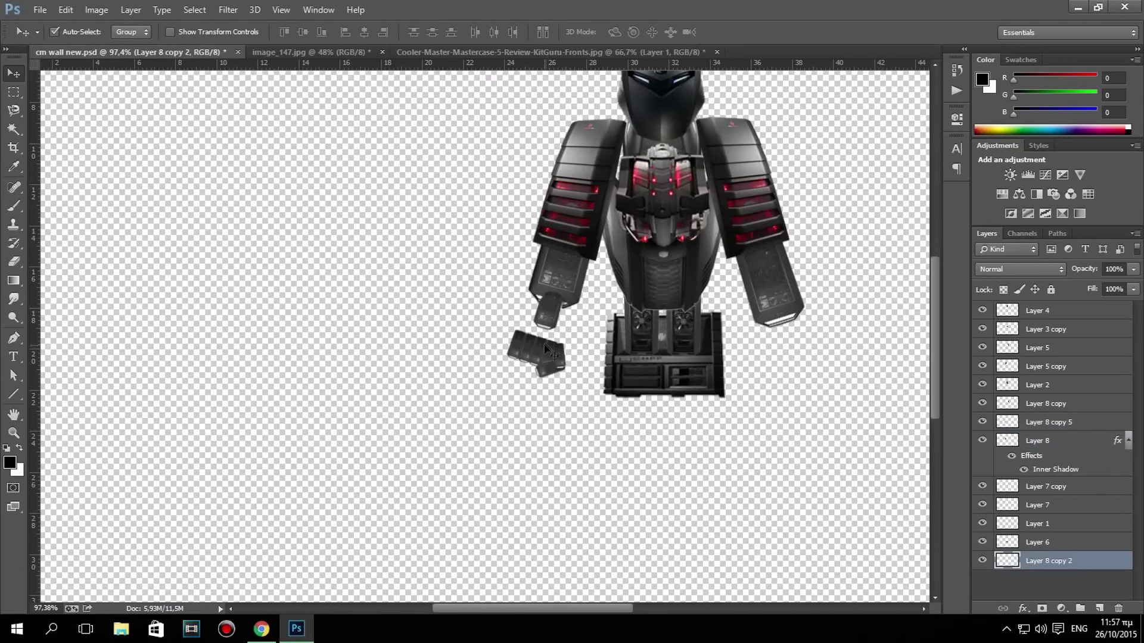
pyautogui.keyDown('alt'); pyautogui.scroll(5, 543, 344); pyautogui.keyUp('alt')
pyautogui.hotkey('ctrl', 't')
pyautogui.moveTo(523, 270); pyautogui.dragTo(511, 270)
pyautogui.moveTo(494, 322); pyautogui.dragTo(526, 327)
pyautogui.press('Return')
pyautogui.scroll(-5, 533, 324)
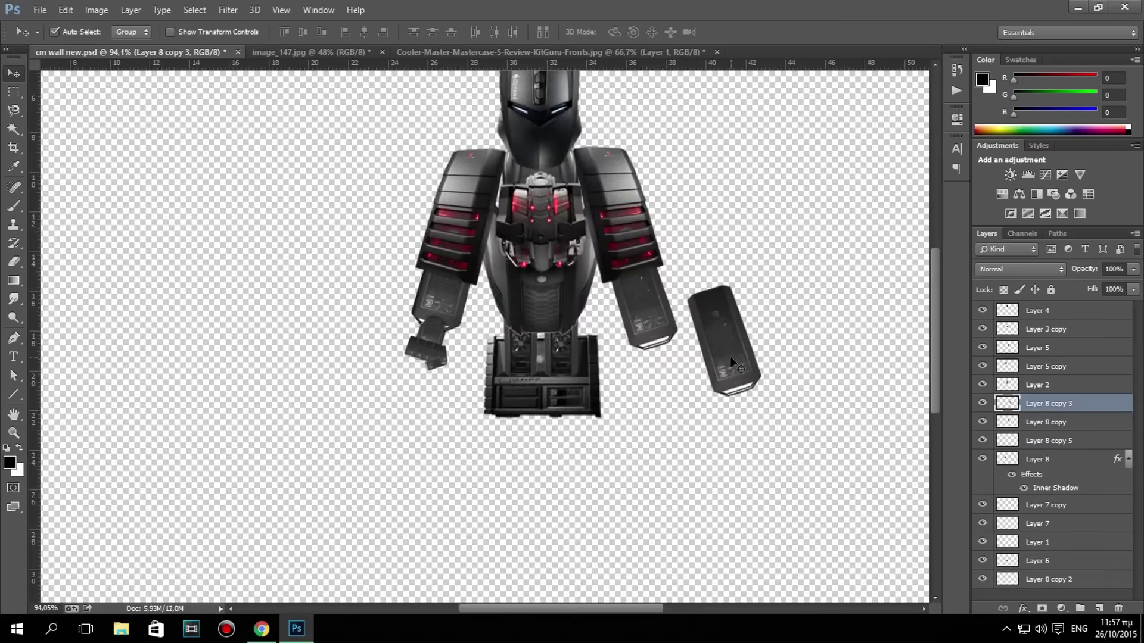
pyautogui.hotkey('ctrl', 't')
pyautogui.moveTo(765, 345); pyautogui.dragTo(751, 351)
pyautogui.press('Escape')
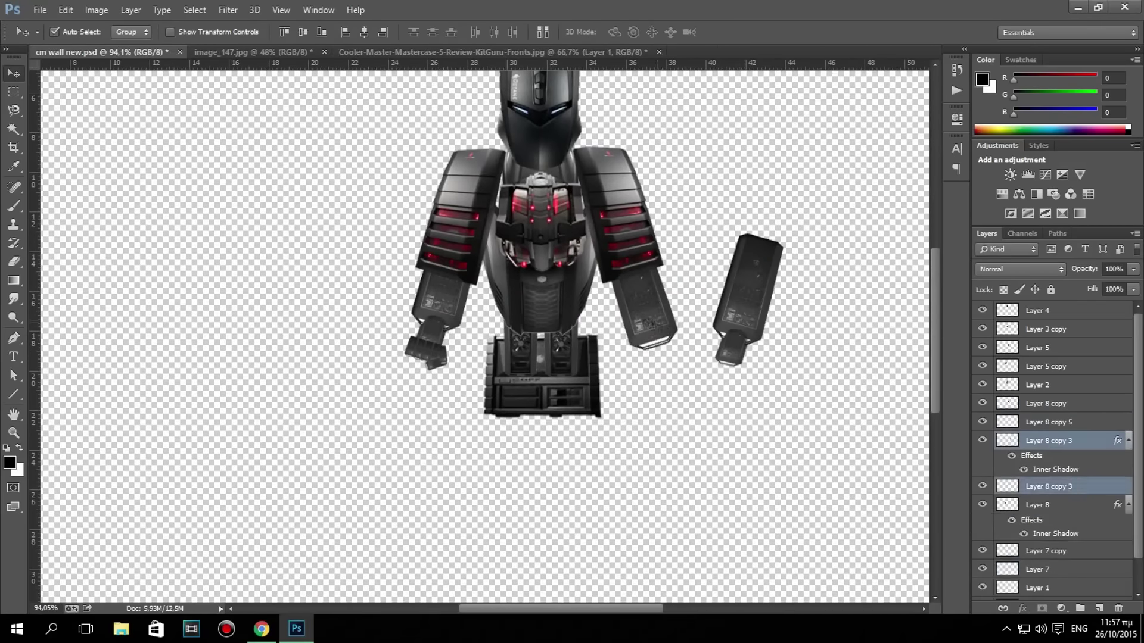
# Merge the two selected layers and rotate the piece to hang below the right arm.
pyautogui.keyDown('ctrl'); pyautogui.click(1048, 422); pyautogui.keyUp('ctrl')
pyautogui.rightClick(1052, 468)
pyautogui.click(895, 389)
pyautogui.hotkey('ctrl', 't')
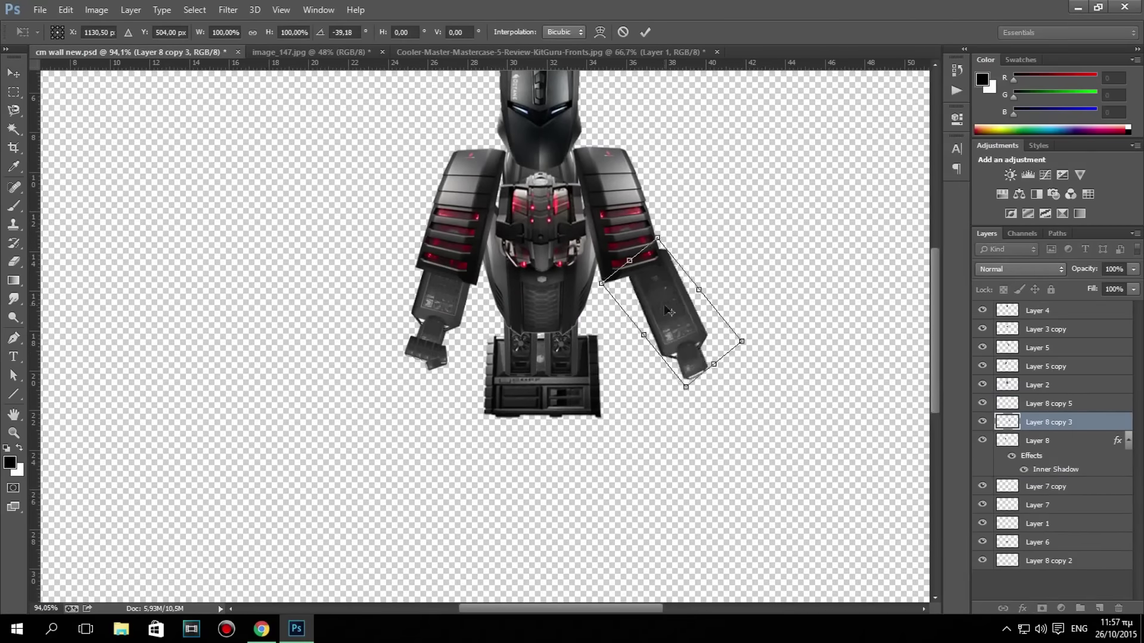
pyautogui.moveTo(733, 221); pyautogui.dragTo(542, 198)
pyautogui.press('Return')
pyautogui.scroll(3, 685, 363)
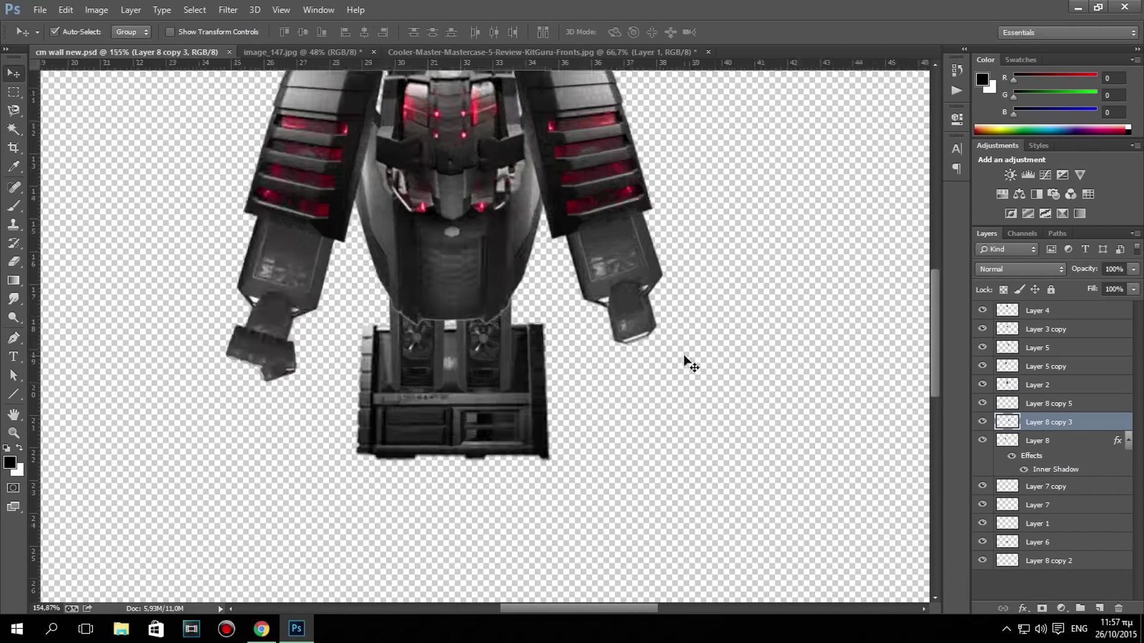
# Add a copy of the small end piece at about 40% size to the right forearm, merged down.
pyautogui.moveTo(685, 357); pyautogui.dragTo(689, 369)
pyautogui.hotkey('ctrl', 't')
pyautogui.moveTo(718, 408); pyautogui.dragTo(738, 411)
pyautogui.press('Return')
pyautogui.scroll(3, 761, 378)
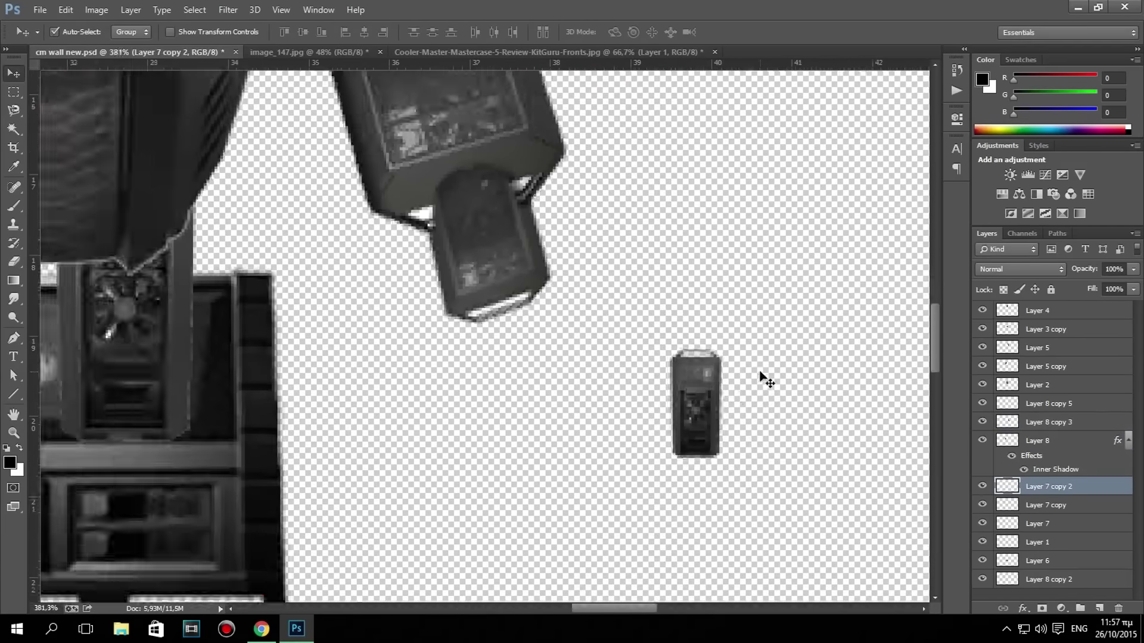
pyautogui.moveTo(590, 322)
pyautogui.mouseDown()
pyautogui.moveTo(494, 322)
pyautogui.moveTo(595, 313)
pyautogui.moveTo(535, 316)
pyautogui.moveTo(512, 250)
pyautogui.mouseUp()
pyautogui.hotkey('ctrl', 'shift', ']')
pyautogui.hotkey('ctrl', 't')
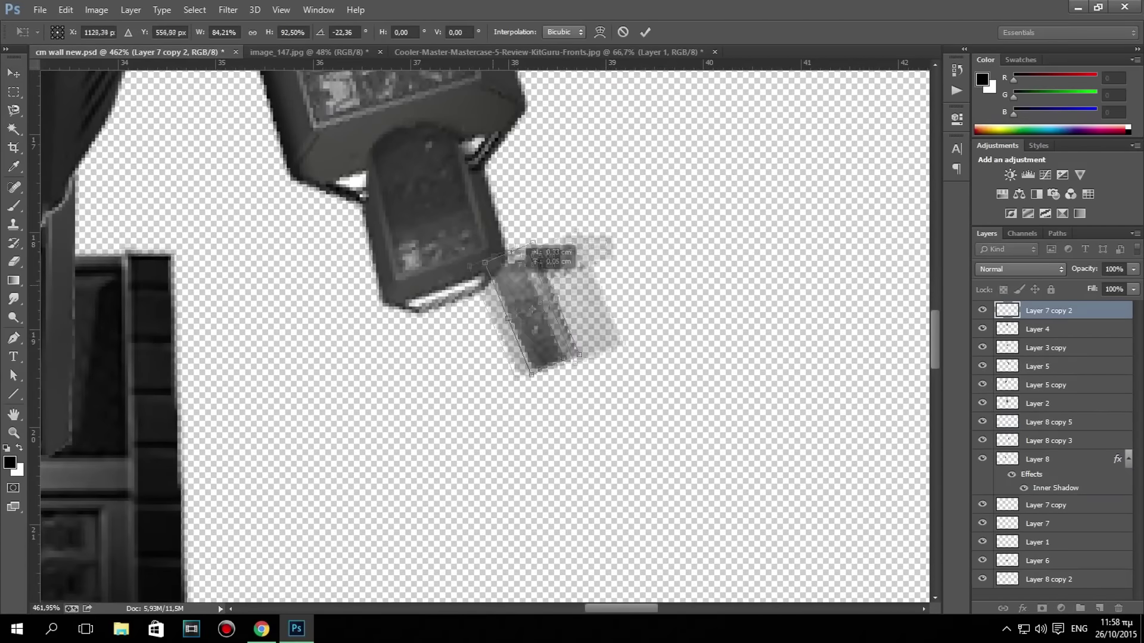
pyautogui.press('Return')
pyautogui.hotkey('ctrl', 'e')
pyautogui.scroll(-4, 433, 303)
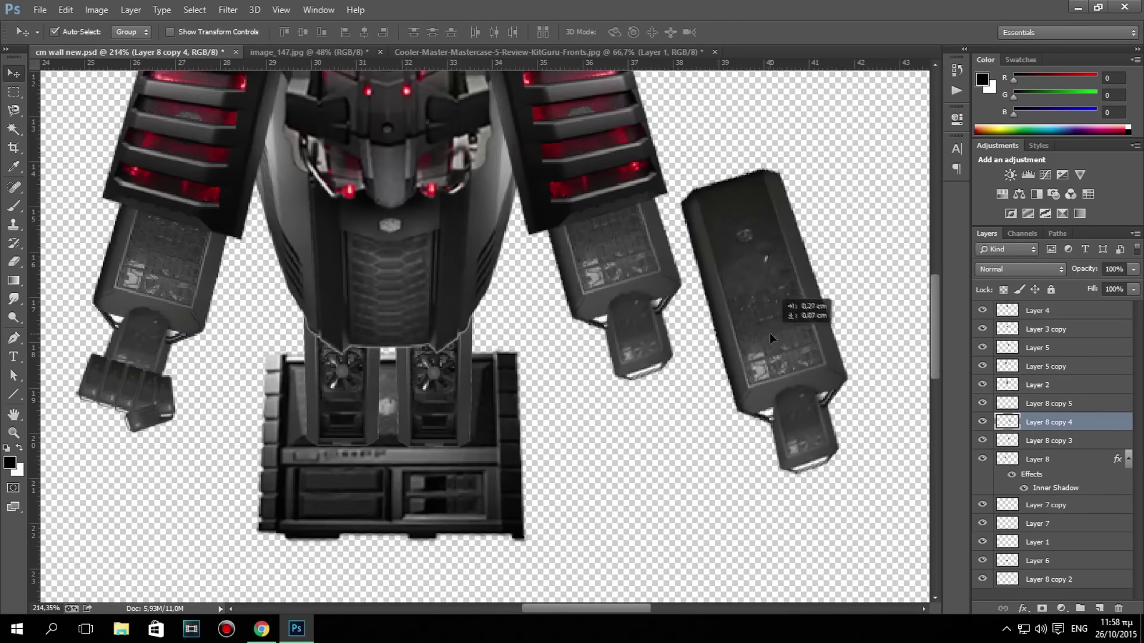
# Move the small piece up under the forearm and erase its lower end.
pyautogui.press('Escape')
pyautogui.press('v')
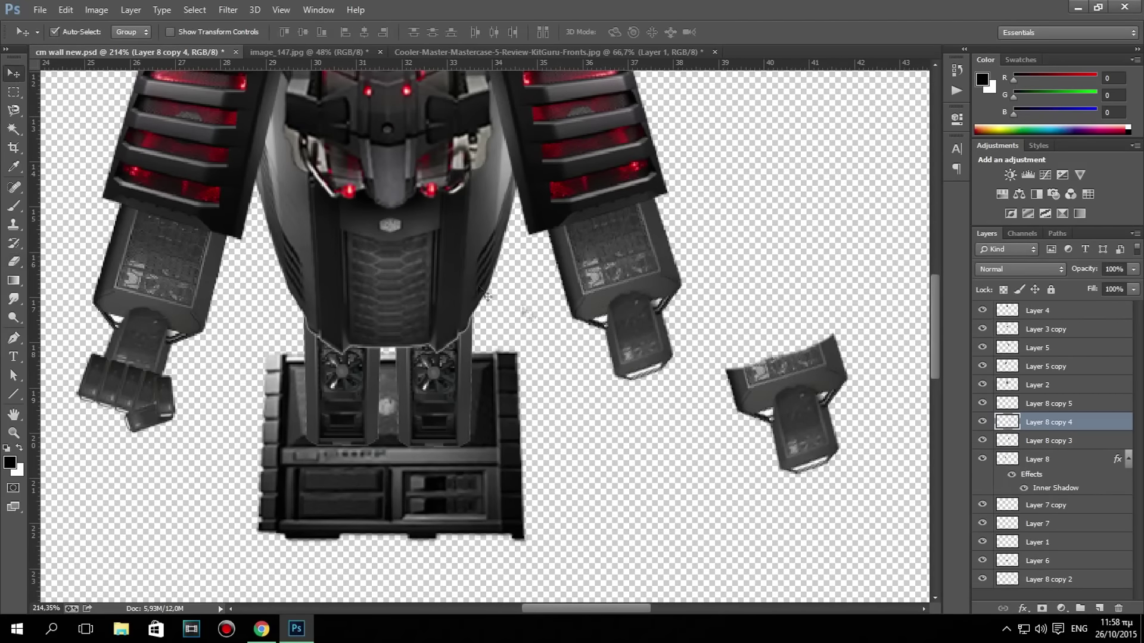
pyautogui.scroll(4, 774, 387)
pyautogui.hotkey('ctrl', 't')
pyautogui.moveTo(569, 395); pyautogui.dragTo(480, 321)
pyautogui.press('Return')
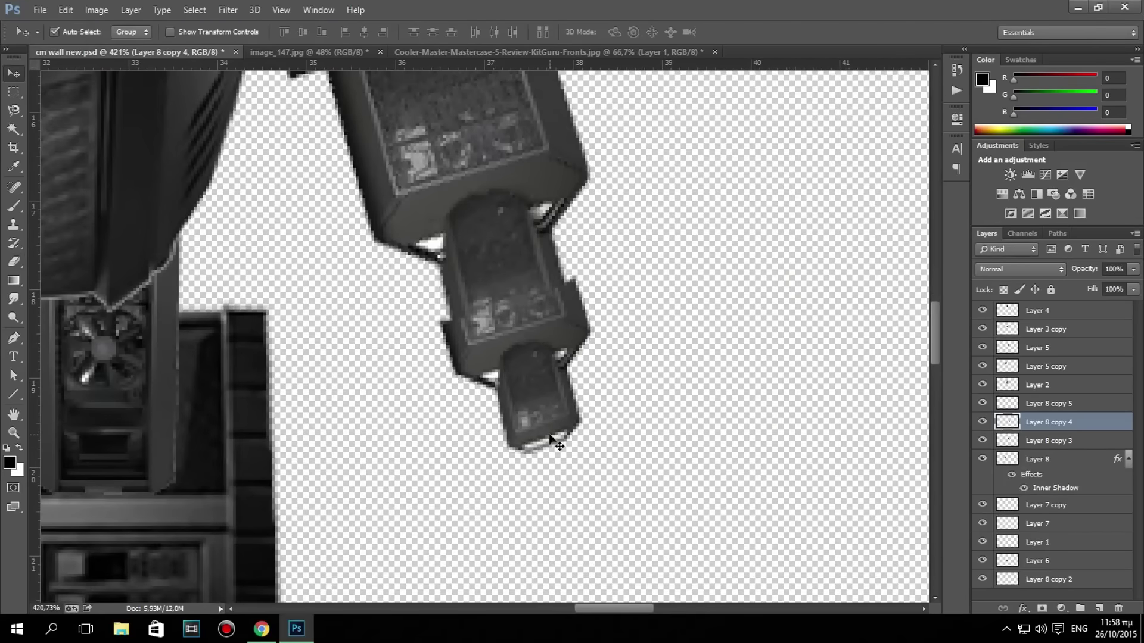
pyautogui.press('e')
pyautogui.rightClick(584, 329)
pyautogui.press('Return')
pyautogui.moveTo(524, 441); pyautogui.dragTo(551, 381)
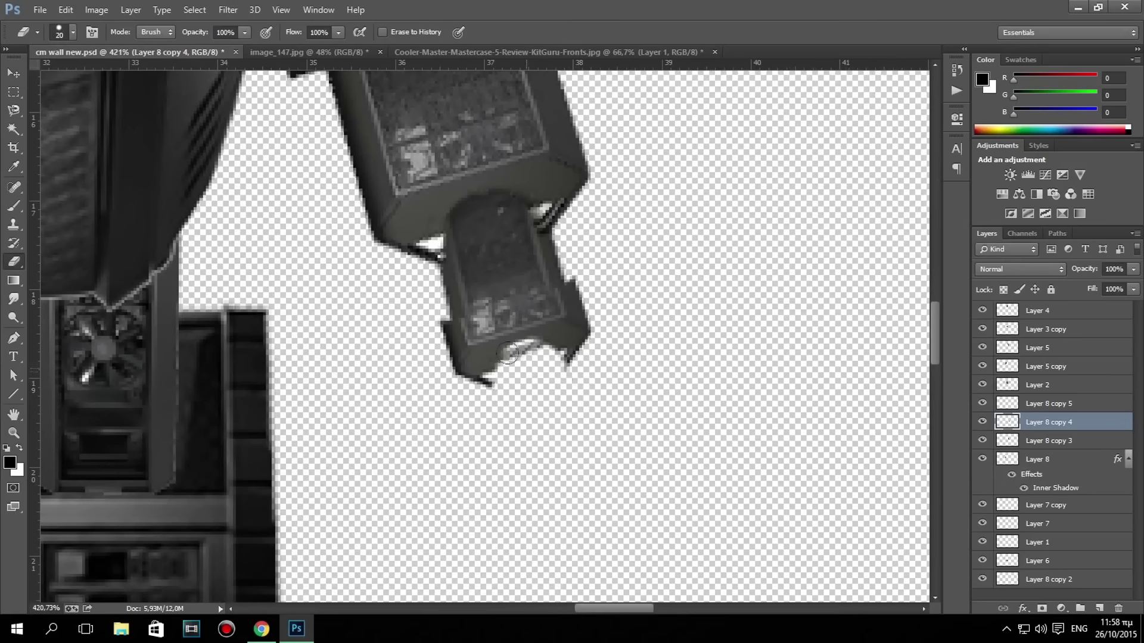
pyautogui.scroll(-4, 535, 356)
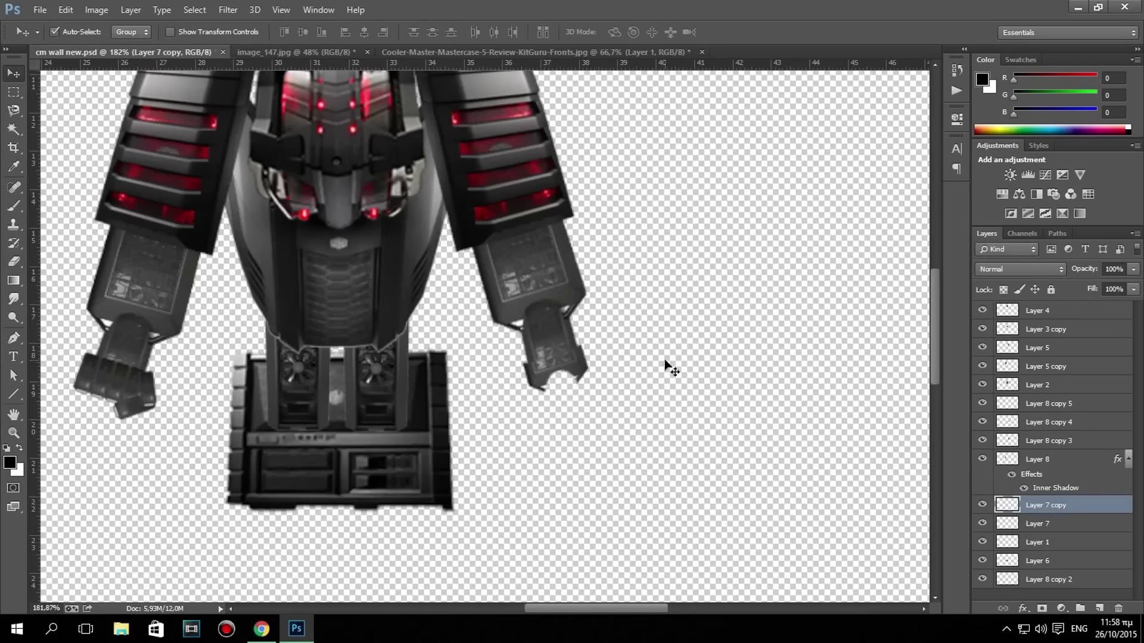
# Place a small piece on the right forearm, rotated upside down and shrunk to about 71%.
pyautogui.moveTo(691, 244); pyautogui.dragTo(739, 325)
pyautogui.moveTo(742, 368); pyautogui.dragTo(607, 357)
pyautogui.scroll(4, 608, 370)
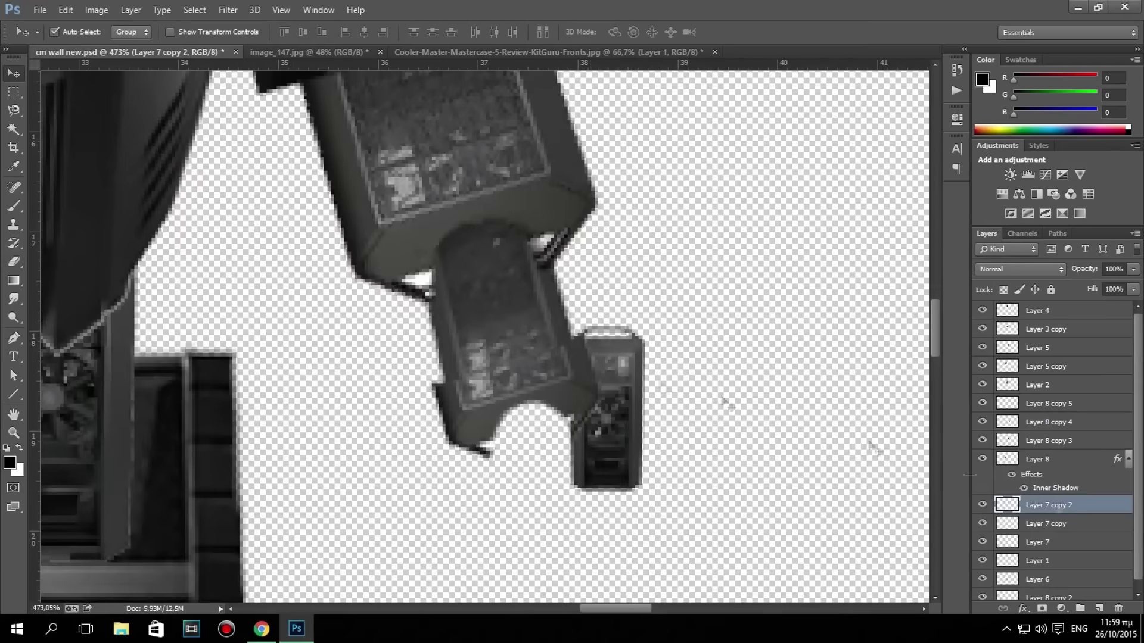
pyautogui.moveTo(1048, 505); pyautogui.dragTo(1048, 320)
pyautogui.moveTo(595, 262); pyautogui.dragTo(665, 493)
pyautogui.moveTo(539, 324); pyautogui.dragTo(577, 359)
pyautogui.moveTo(601, 386)
pyautogui.mouseDown()
pyautogui.moveTo(561, 386)
pyautogui.moveTo(652, 481)
pyautogui.mouseUp()
pyautogui.press('Return')
pyautogui.scroll(-4, 655, 471)
pyautogui.hotkey('ctrl', 't')
pyautogui.press('Return')
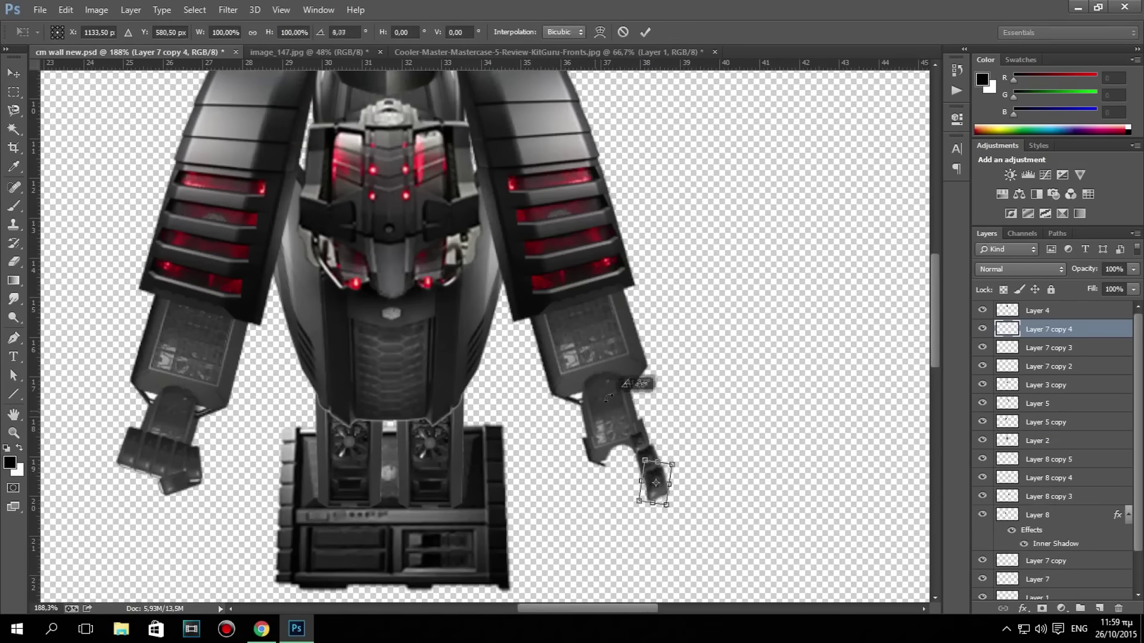
# Position the claw finger pieces, delete an empty text layer and tilt a claw piece slightly.
pyautogui.moveTo(606, 468); pyautogui.dragTo(603, 476)
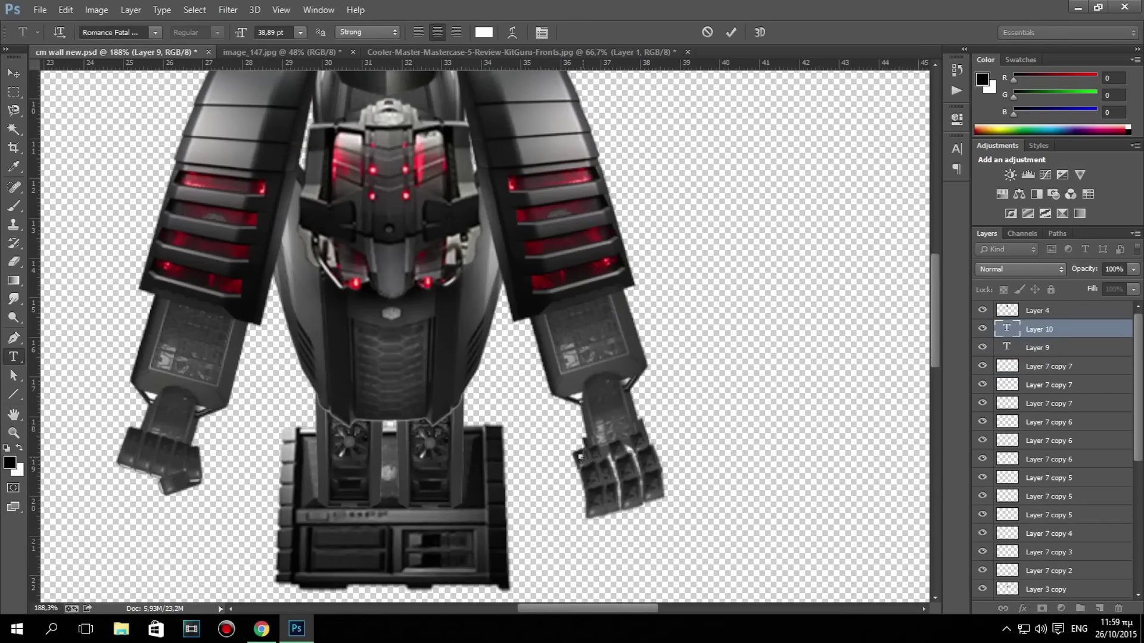
pyautogui.click(13, 72)
pyautogui.click(1118, 608)
pyautogui.click(544, 237)
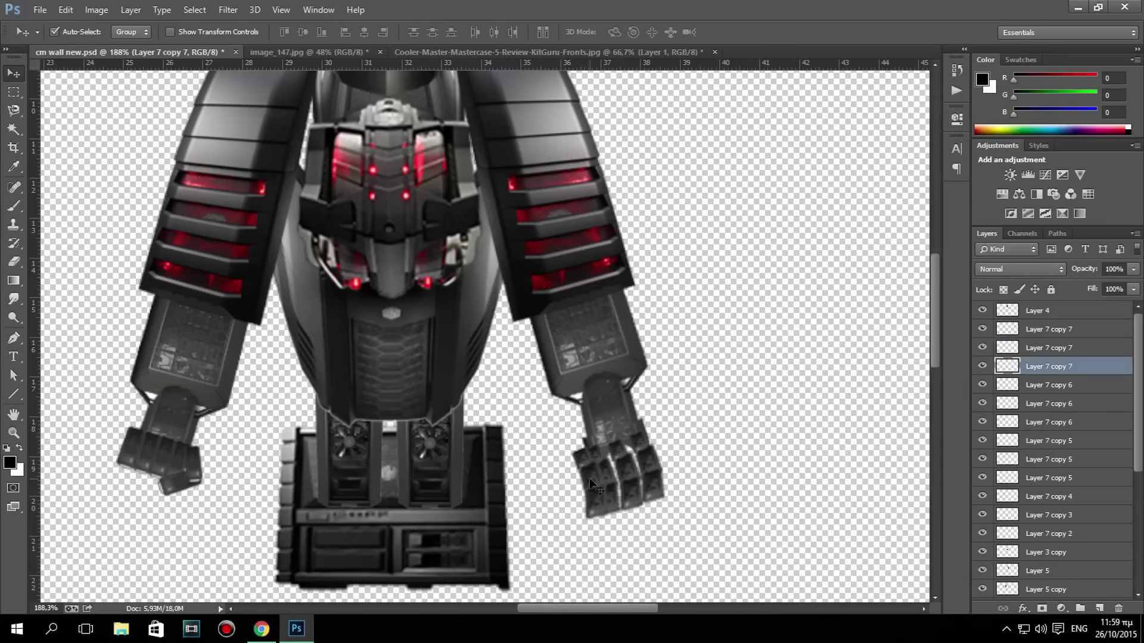
pyautogui.hotkey('ctrl', 't')
pyautogui.moveTo(534, 406); pyautogui.dragTo(540, 402)
pyautogui.press('Return')
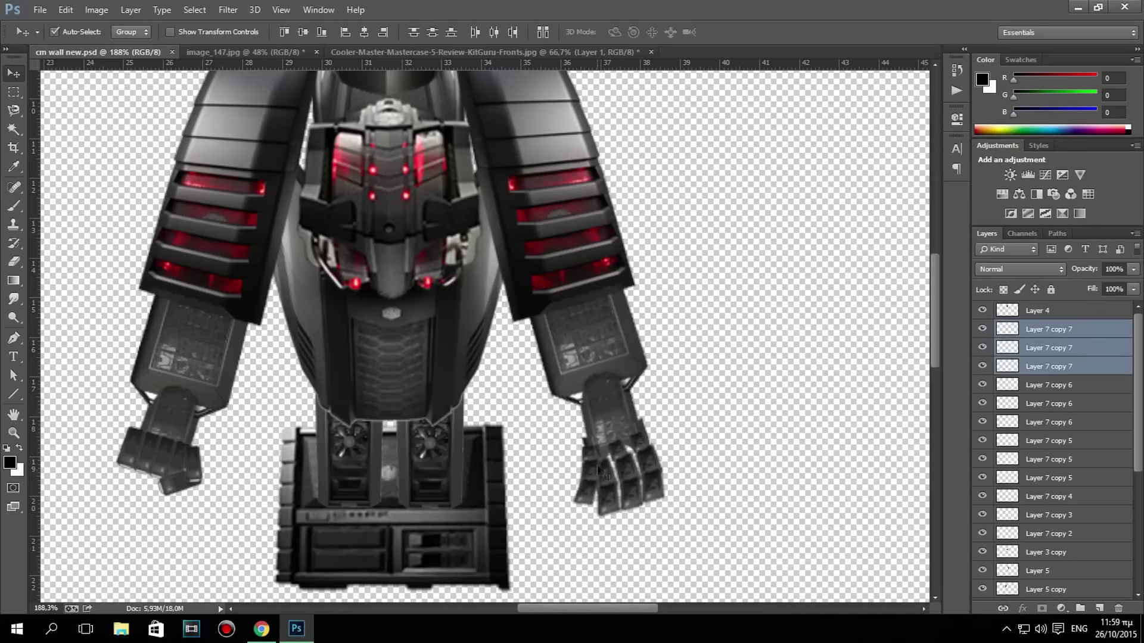
# Merge the claw finger layers and move Layer 7 copy 4 beneath Layer 5 copy.
pyautogui.rightClick(1049, 365)
pyautogui.rightClick(1037, 421)
pyautogui.click(882, 390)
pyautogui.rightClick(1036, 421)
pyautogui.click(887, 390)
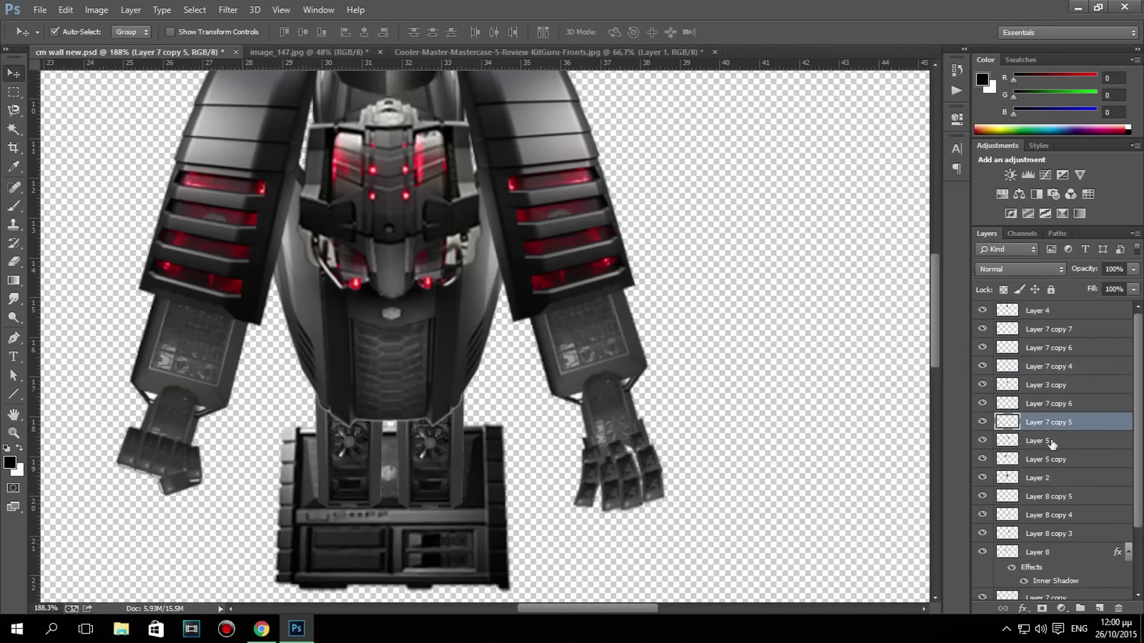
pyautogui.moveTo(1054, 371); pyautogui.dragTo(1061, 474)
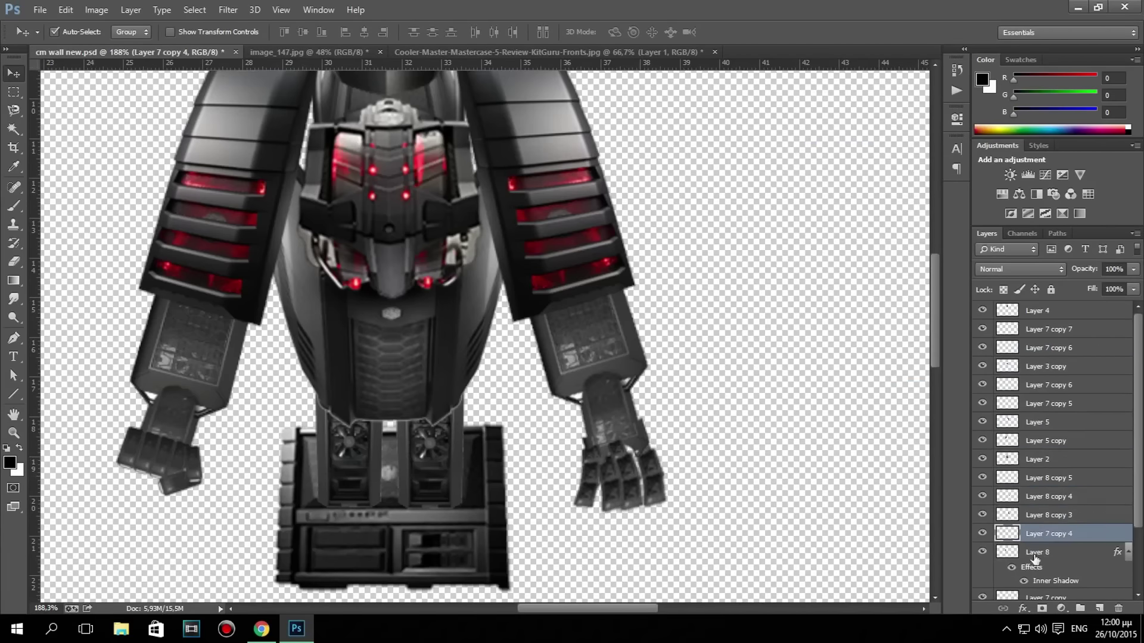
pyautogui.scroll(3, 715, 499)
pyautogui.click(552, 433)
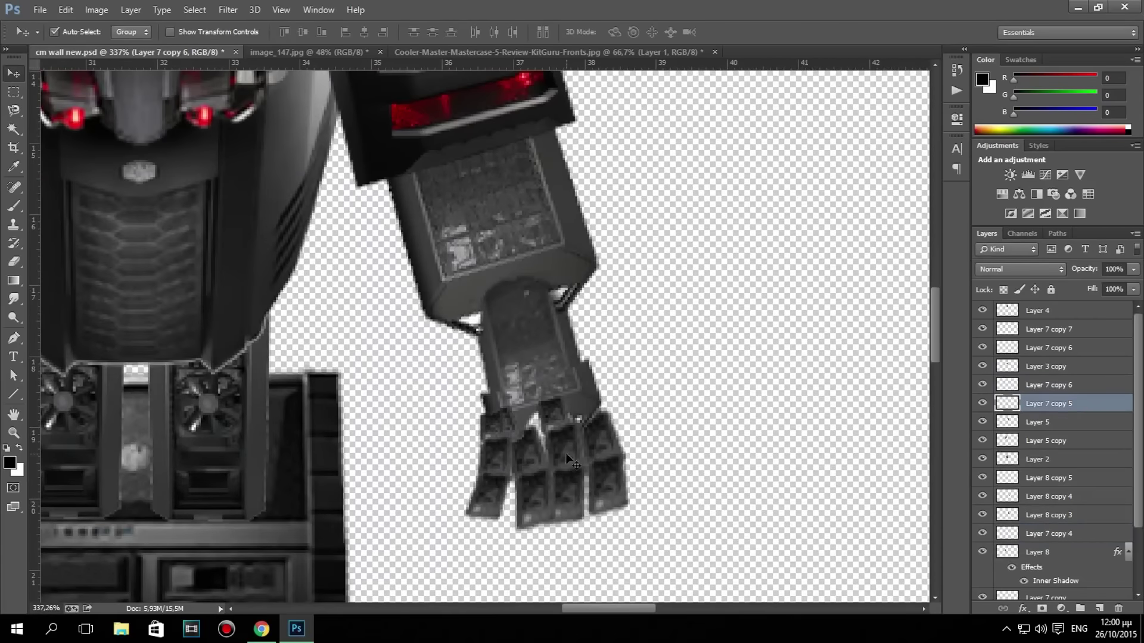
# Duplicate the claw finger, rotate it onto the claw's left side and restack its layer.
pyautogui.hotkey('ctrl', 'j')
pyautogui.hotkey('ctrl', 't')
pyautogui.moveTo(536, 393); pyautogui.dragTo(507, 381)
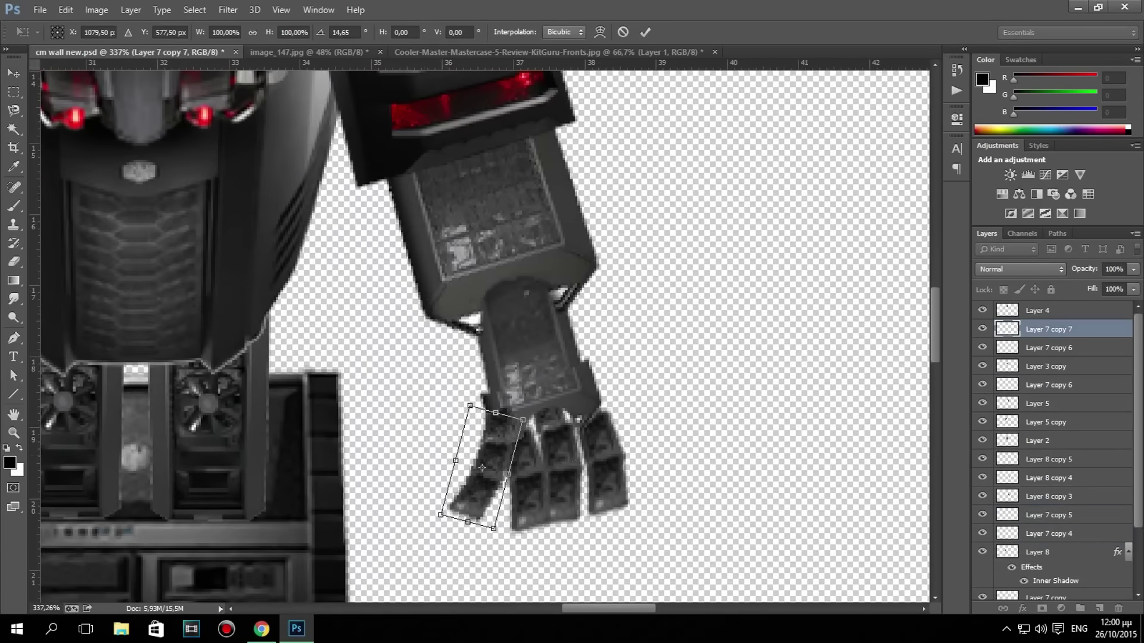
pyautogui.moveTo(489, 464); pyautogui.dragTo(464, 435)
pyautogui.press('Return')
pyautogui.click(66, 10)
pyautogui.click(325, 335)
pyautogui.moveTo(417, 357); pyautogui.dragTo(488, 400)
pyautogui.press('Return')
pyautogui.moveTo(1054, 533); pyautogui.dragTo(1068, 534)
pyautogui.scroll(-5, 655, 447)
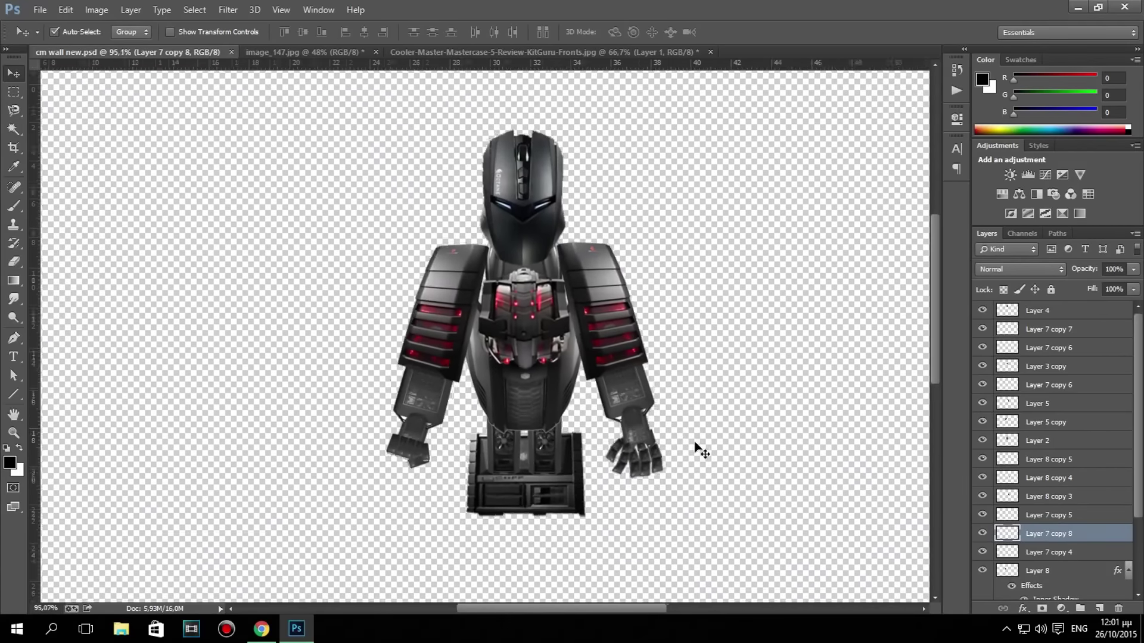
# Nudge the hand pieces and rotate the Layer 5 copy arm piece outward.
pyautogui.moveTo(639, 417); pyautogui.dragTo(642, 423)
pyautogui.scroll(-3, 506, 492)
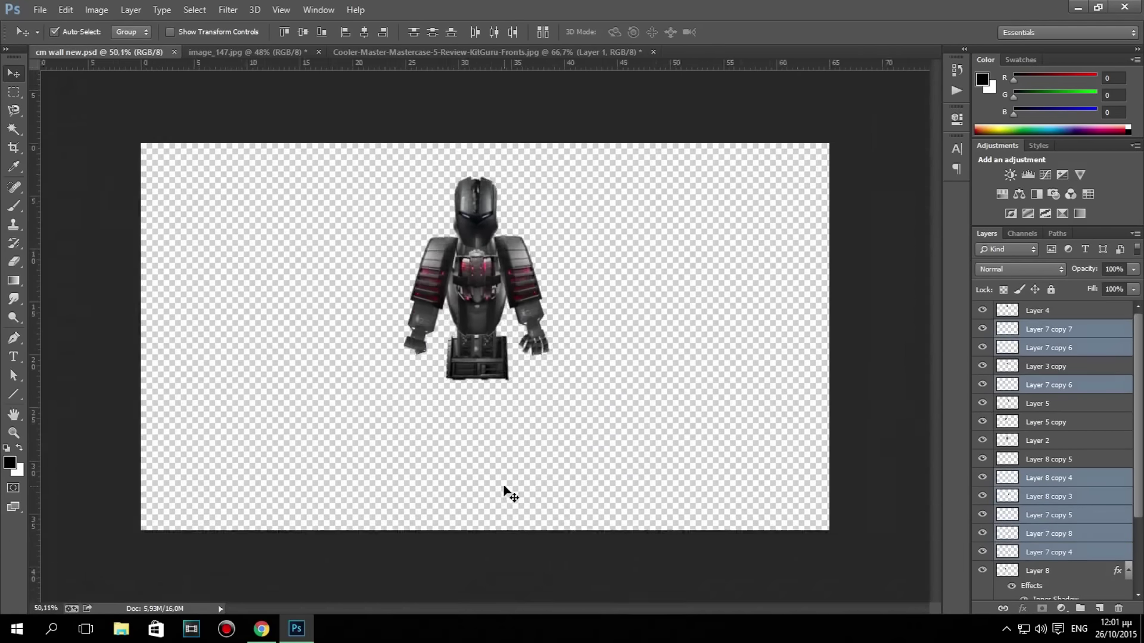
pyautogui.scroll(2, 402, 387)
pyautogui.scroll(2, 402, 387)
pyautogui.click(392, 331)
pyautogui.scroll(-3, 392, 331)
pyautogui.click(409, 254)
pyautogui.hotkey('ctrl', 't')
pyautogui.moveTo(410, 254)
pyautogui.mouseDown()
pyautogui.moveTo(390, 265)
pyautogui.moveTo(403, 284)
pyautogui.moveTo(345, 295)
pyautogui.mouseUp()
pyautogui.press('Return')
# Select the Layer 8 arm piece, then rotate the wrist piece about 10°.
pyautogui.click(393, 280)
pyautogui.hotkey('ctrl', 't')
pyautogui.scroll(2, 345, 295)
pyautogui.keyDown('shift'); pyautogui.click(396, 316); pyautogui.keyUp('shift')
pyautogui.hotkey('ctrl', 't')
pyautogui.moveTo(301, 218); pyautogui.dragTo(317, 203)
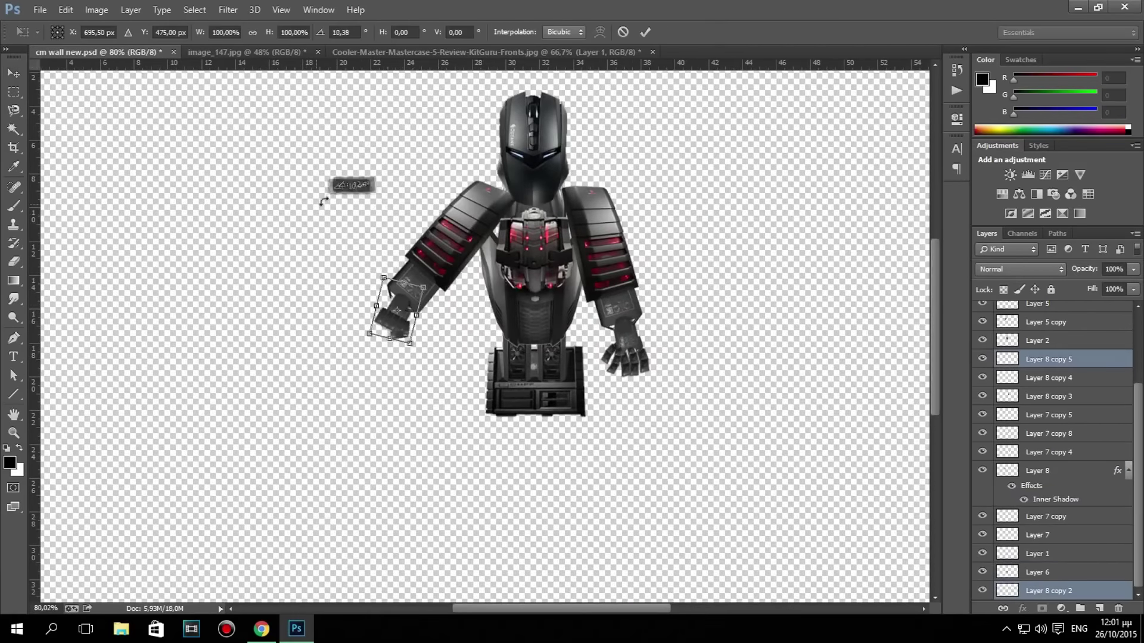
pyautogui.press('Return')
pyautogui.scroll(-2, 425, 350)
pyautogui.scroll(1, 425, 350)
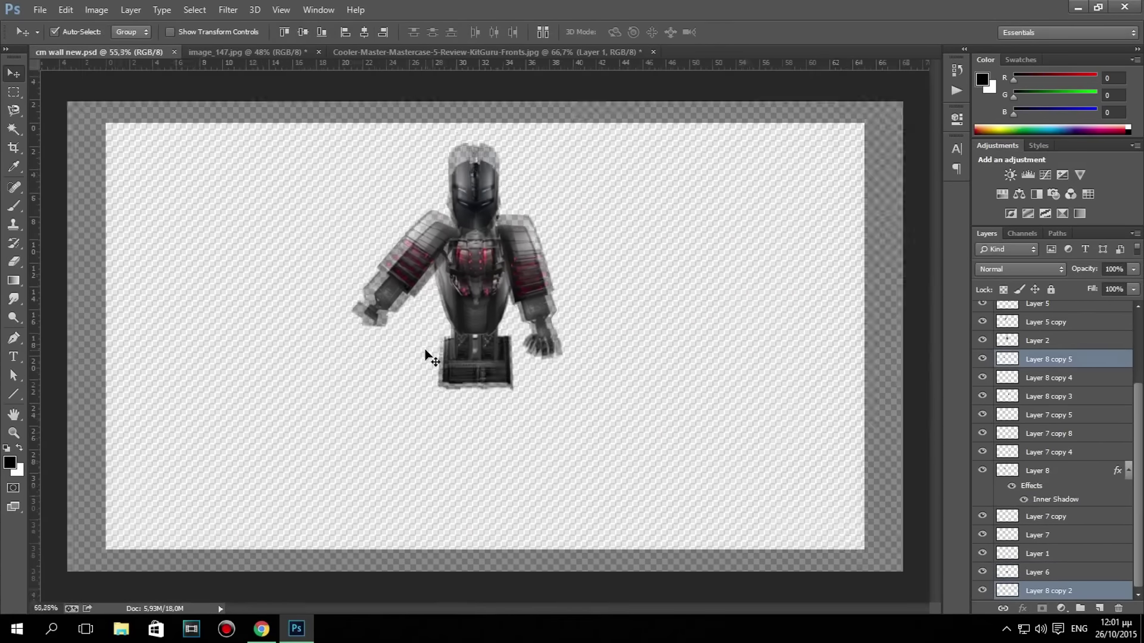
pyautogui.press('m')
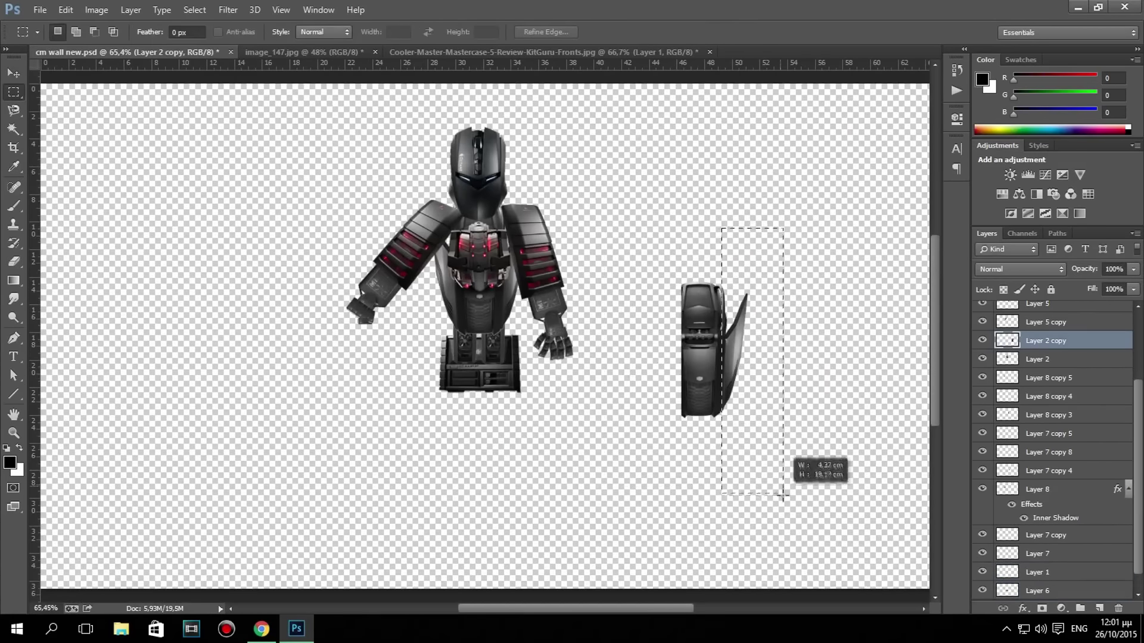
# Move a copy of the case under the robot torso as a leg, one level lower in the stack.
pyautogui.press('v')
pyautogui.moveTo(702, 334)
pyautogui.mouseDown()
pyautogui.moveTo(505, 435)
pyautogui.moveTo(441, 424)
pyautogui.mouseUp()
pyautogui.hotkey('ctrl', '[')
pyautogui.hotkey('ctrl', '[')
pyautogui.hotkey('ctrl', '[')
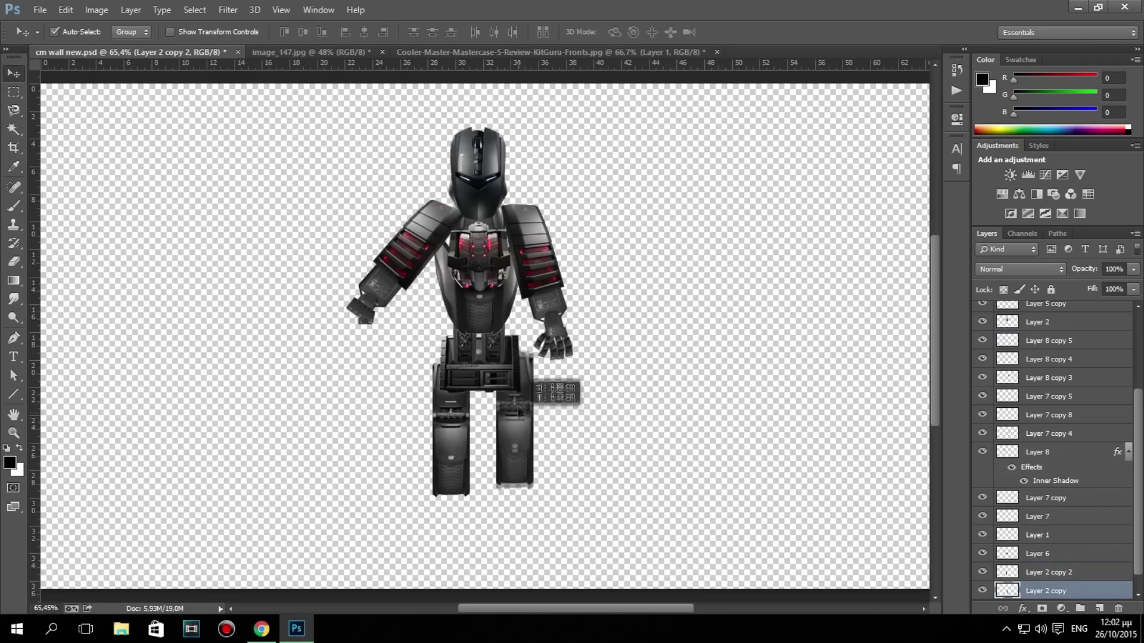
# Trace the vent panel in image_147.jpg with the Pen tool and drag it into the wallpaper.
pyautogui.click(357, 53)
pyautogui.press('p')
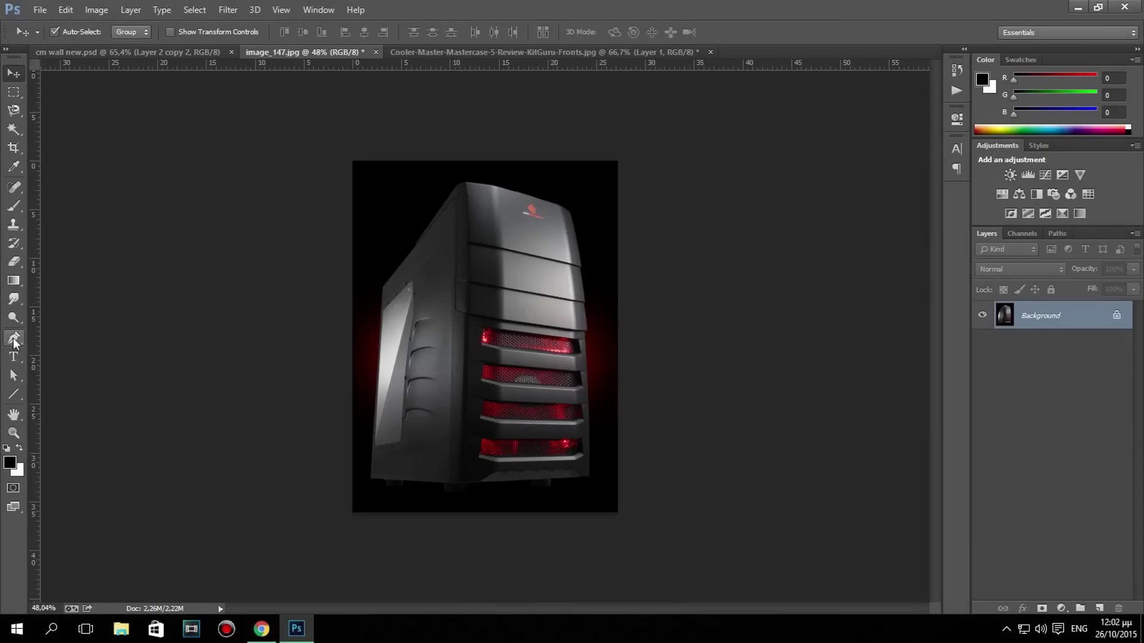
pyautogui.scroll(3, 620, 336)
pyautogui.rightClick(621, 340)
pyautogui.click(650, 357)
pyautogui.press('Return')
pyautogui.press('v')
pyautogui.moveTo(536, 417); pyautogui.dragTo(417, 397)
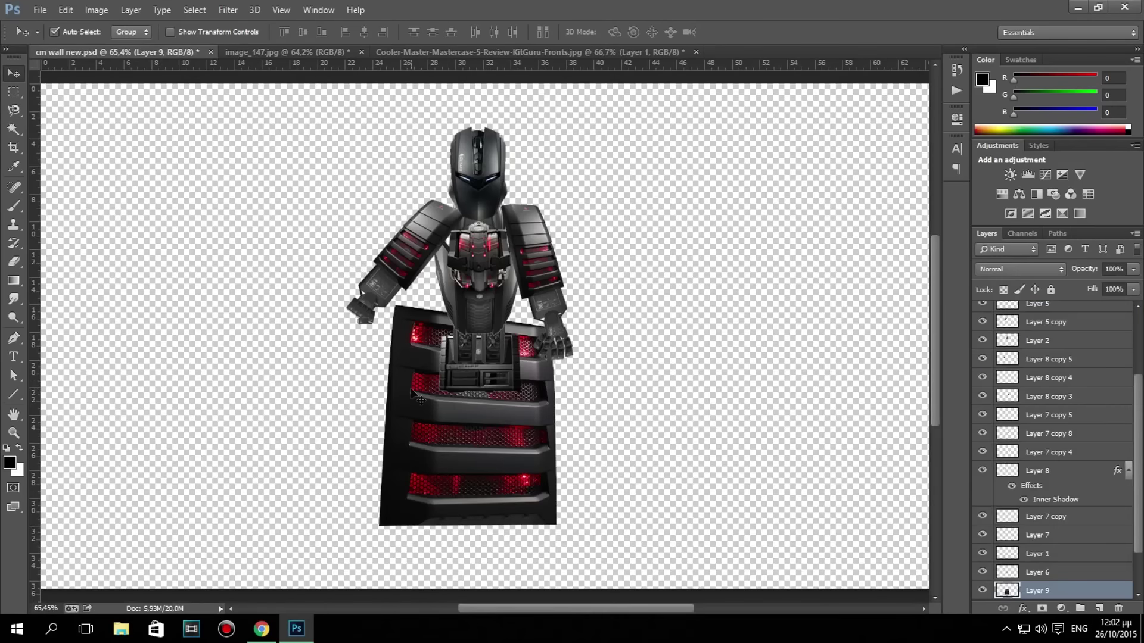
# Scale the vent panel to about 20% and skew it onto the right leg's front.
pyautogui.hotkey('ctrl', 't')
pyautogui.moveTo(381, 307); pyautogui.dragTo(473, 435)
pyautogui.scroll(5, 536, 500)
pyautogui.moveTo(524, 369); pyautogui.dragTo(463, 306)
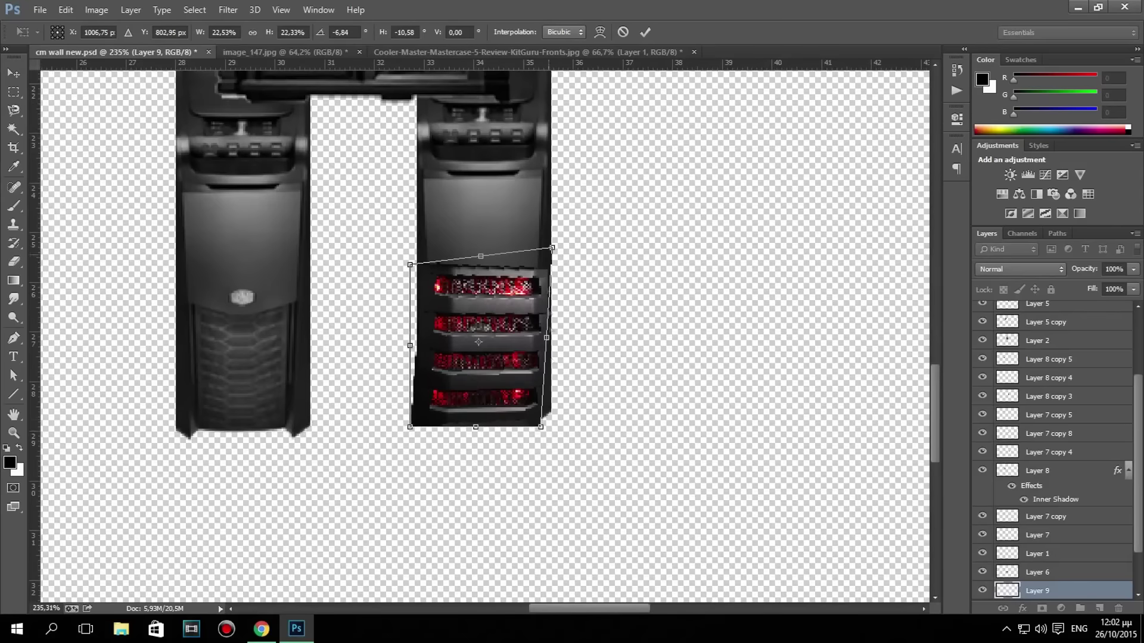
pyautogui.moveTo(409, 251); pyautogui.dragTo(460, 310)
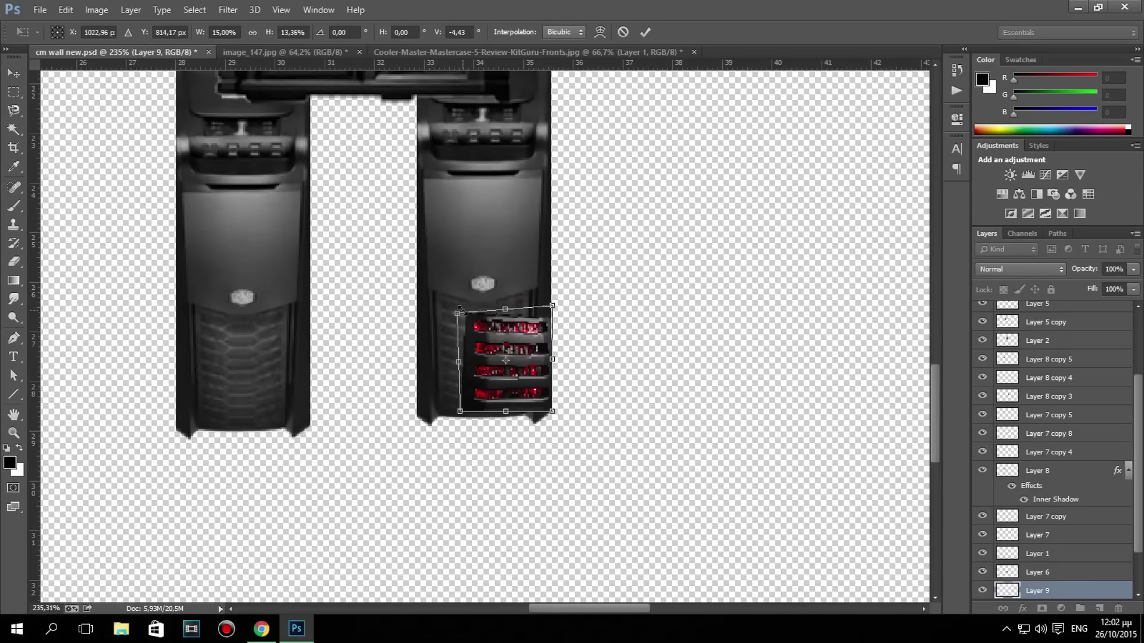
pyautogui.press('Escape')
pyautogui.hotkey('ctrl', 't')
pyautogui.moveTo(524, 235); pyautogui.dragTo(538, 236)
pyautogui.moveTo(539, 177); pyautogui.dragTo(543, 173)
pyautogui.press('Return')
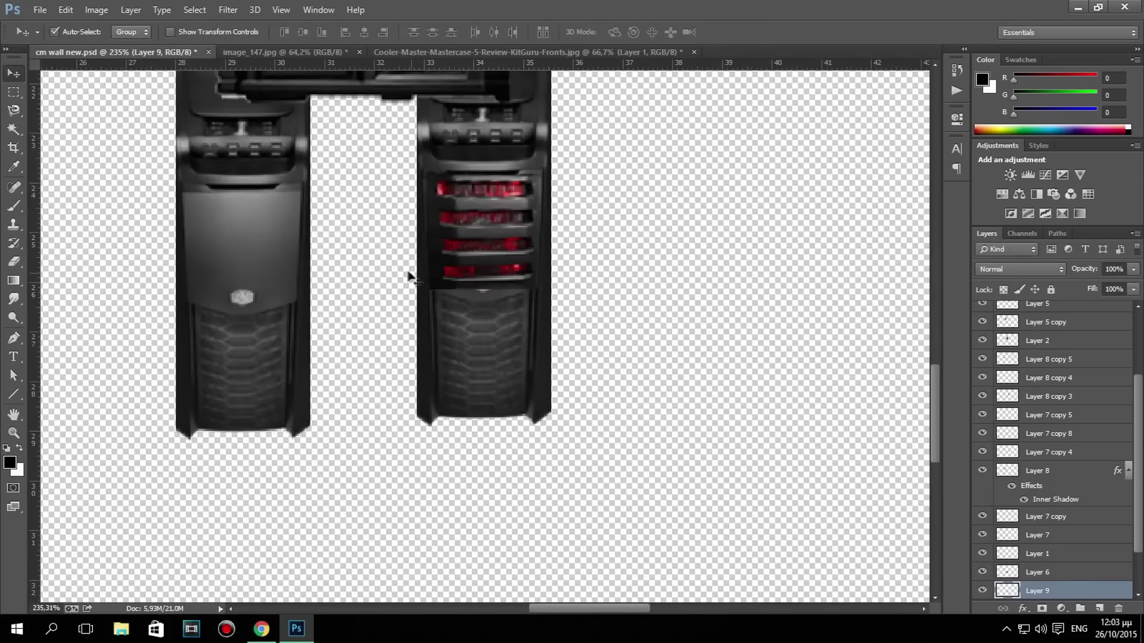
# Place a copy of the vent panel on the left leg.
pyautogui.scroll(-5, 301, 225)
pyautogui.scroll(3, 484, 332)
pyautogui.moveTo(484, 332); pyautogui.dragTo(375, 348)
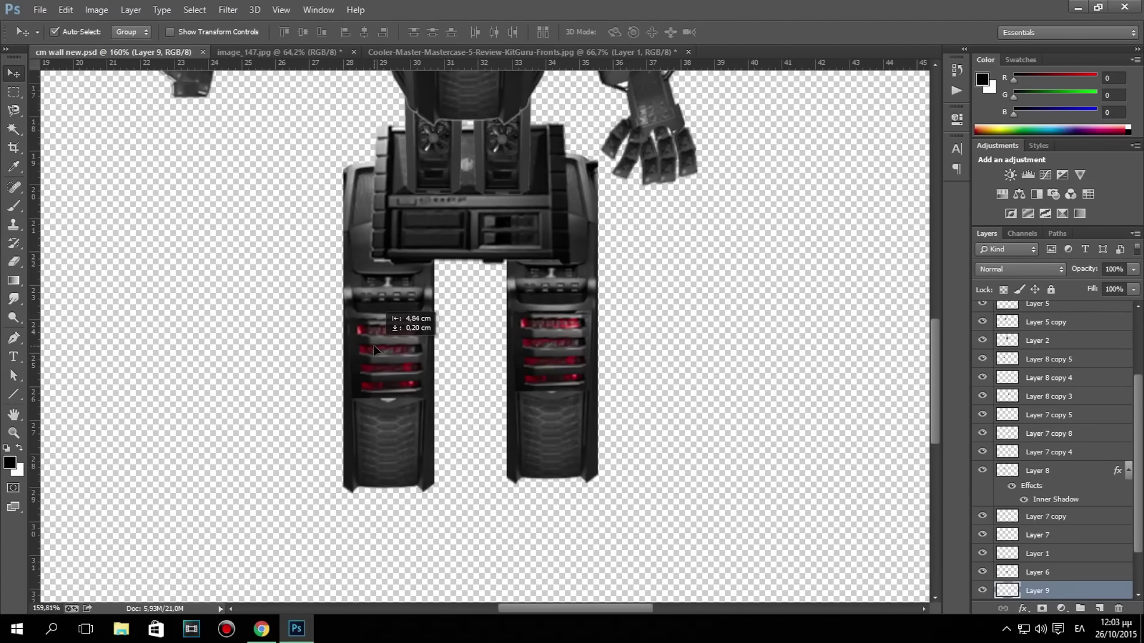
# Use the Eraser on the vent edges, switch to Layer 9 and fit the canvas on screen.
pyautogui.scroll(5, 373, 345)
pyautogui.press('e')
pyautogui.rightClick(467, 326)
pyautogui.press('Escape')
pyautogui.hscroll(3, 435, 420)
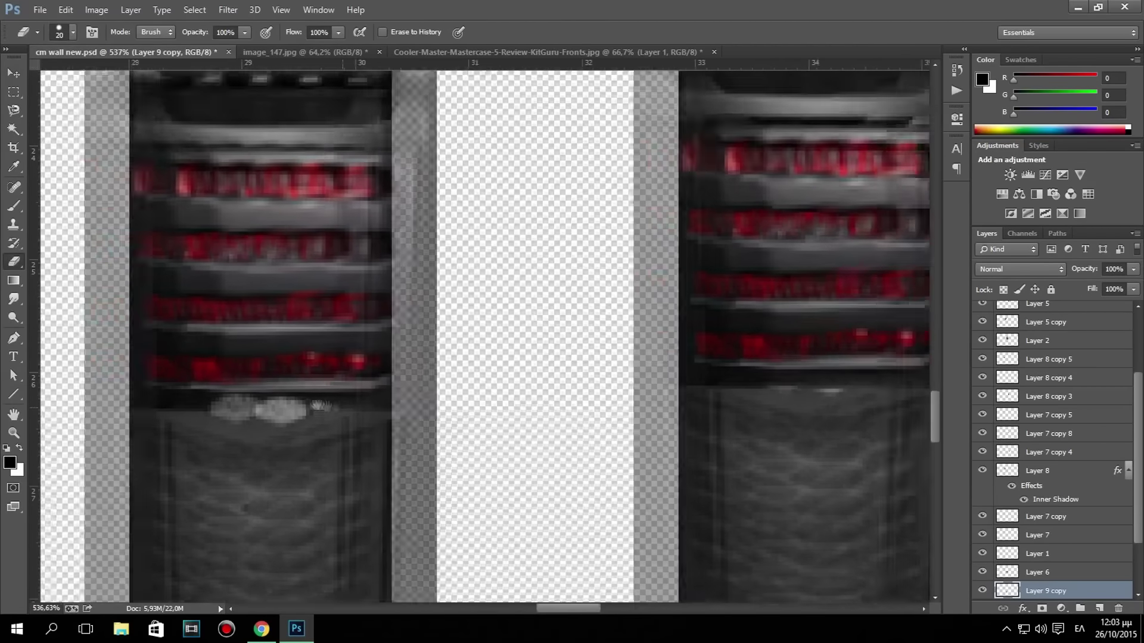
pyautogui.hscroll(2, 701, 393)
pyautogui.hotkey('alt', '[')
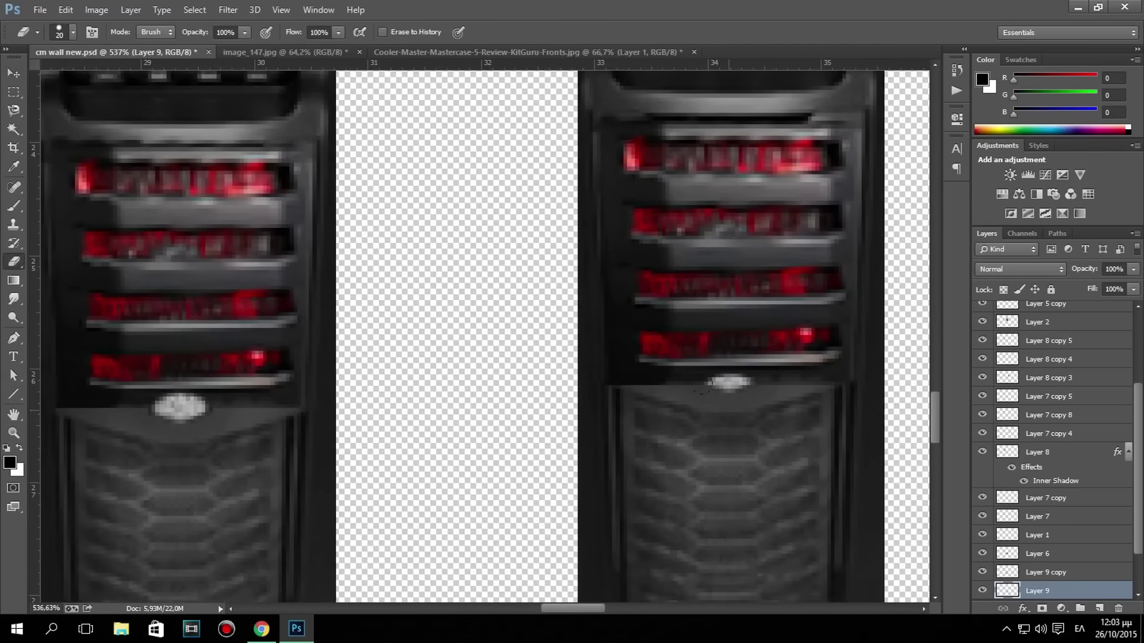
pyautogui.hotkey('ctrl', '0')
pyautogui.press('v')
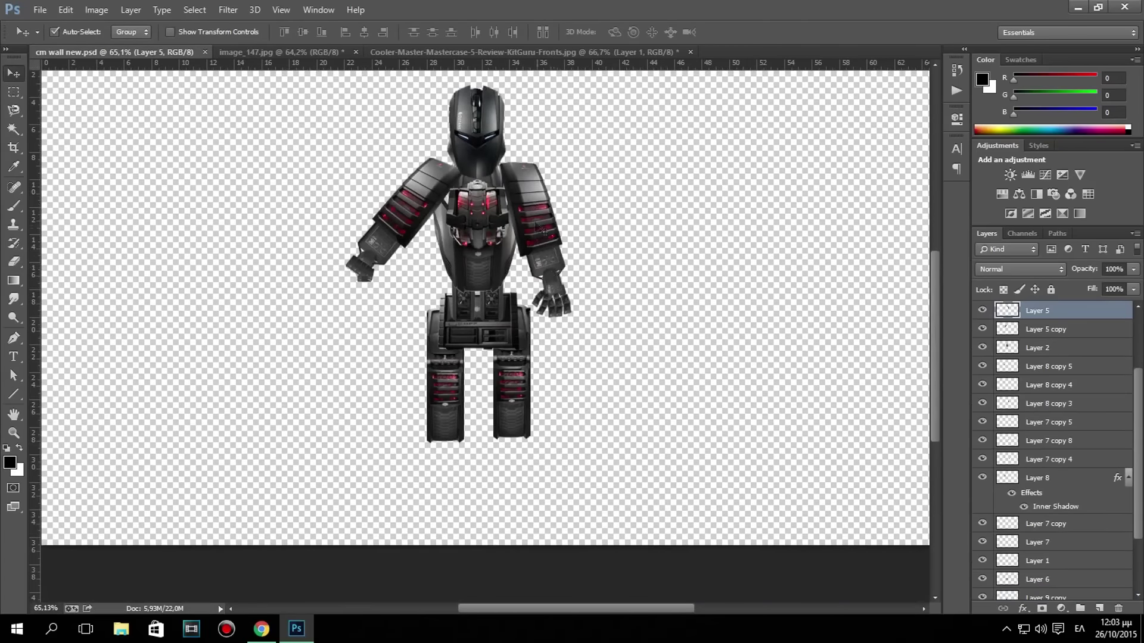
# Select the right hand and arm pieces, nudge them, and merge them into one layer.
pyautogui.scroll(3, 575, 314)
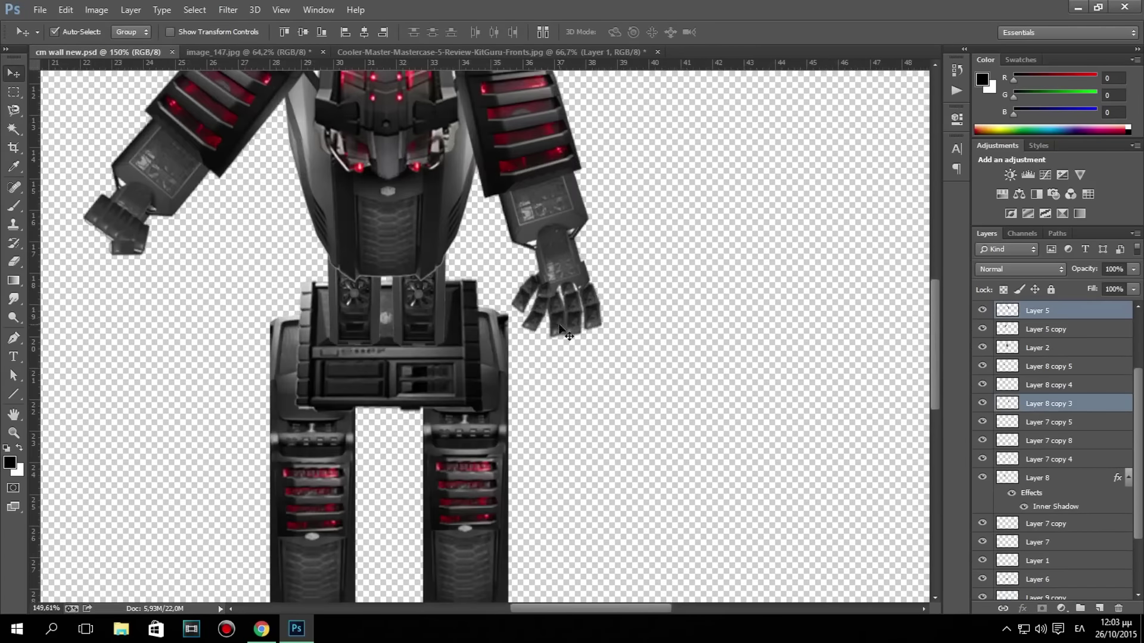
pyautogui.keyDown('shift'); pyautogui.click(575, 314); pyautogui.keyUp('shift')
pyautogui.keyDown('shift'); pyautogui.click(539, 312); pyautogui.keyUp('shift')
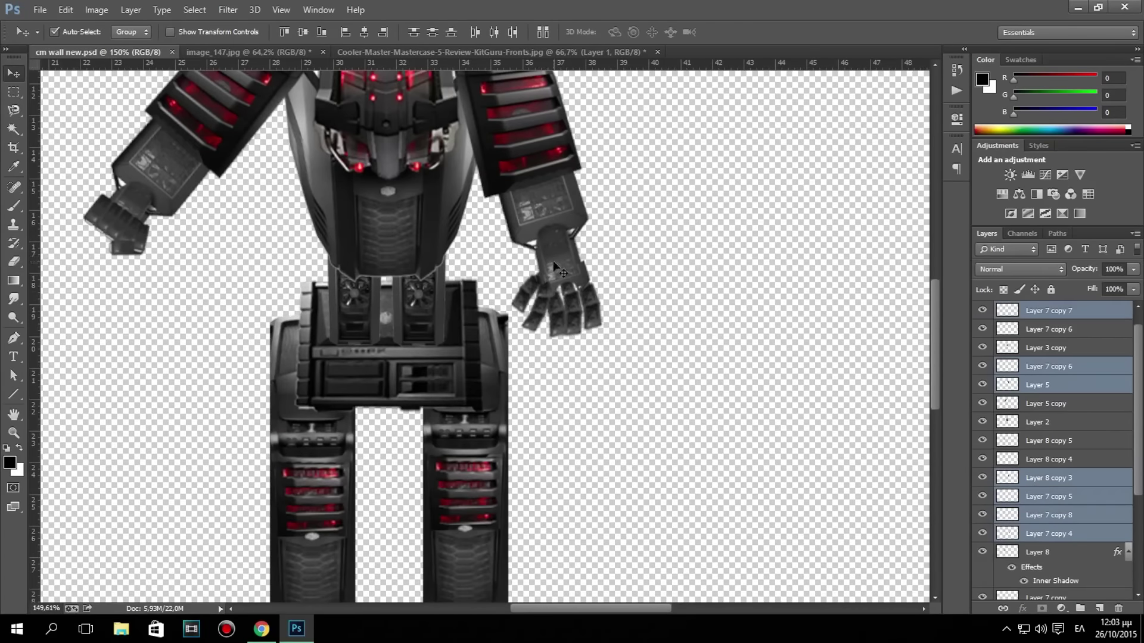
pyautogui.moveTo(579, 288); pyautogui.dragTo(596, 286)
pyautogui.scroll(-3, 572, 210)
pyautogui.rightClick(1060, 370)
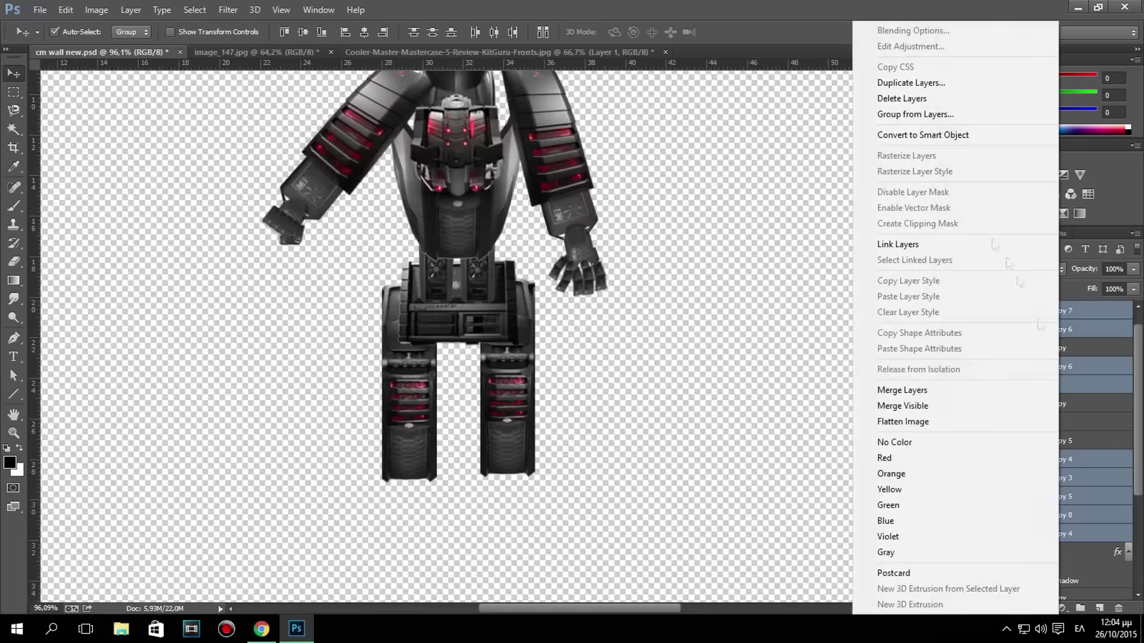
pyautogui.click(882, 477)
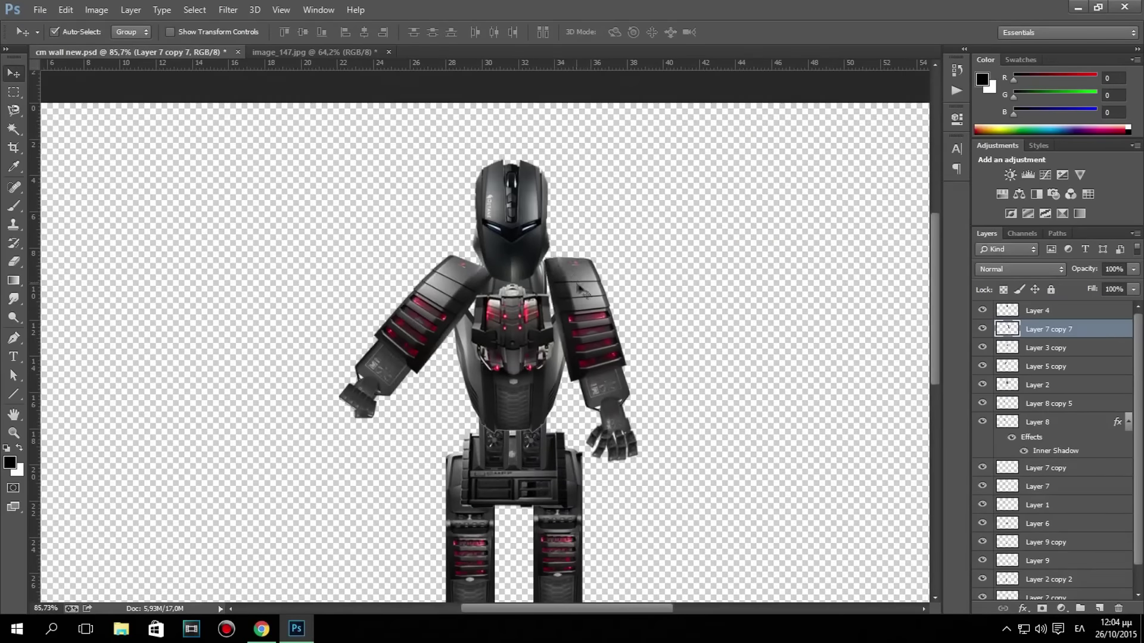
# Rotate the merged arm downward from the shoulder.
pyautogui.hotkey('ctrl', 't')
pyautogui.moveTo(462, 169)
pyautogui.mouseDown()
pyautogui.moveTo(431, 196)
pyautogui.moveTo(459, 179)
pyautogui.mouseUp()
pyautogui.press('Return')
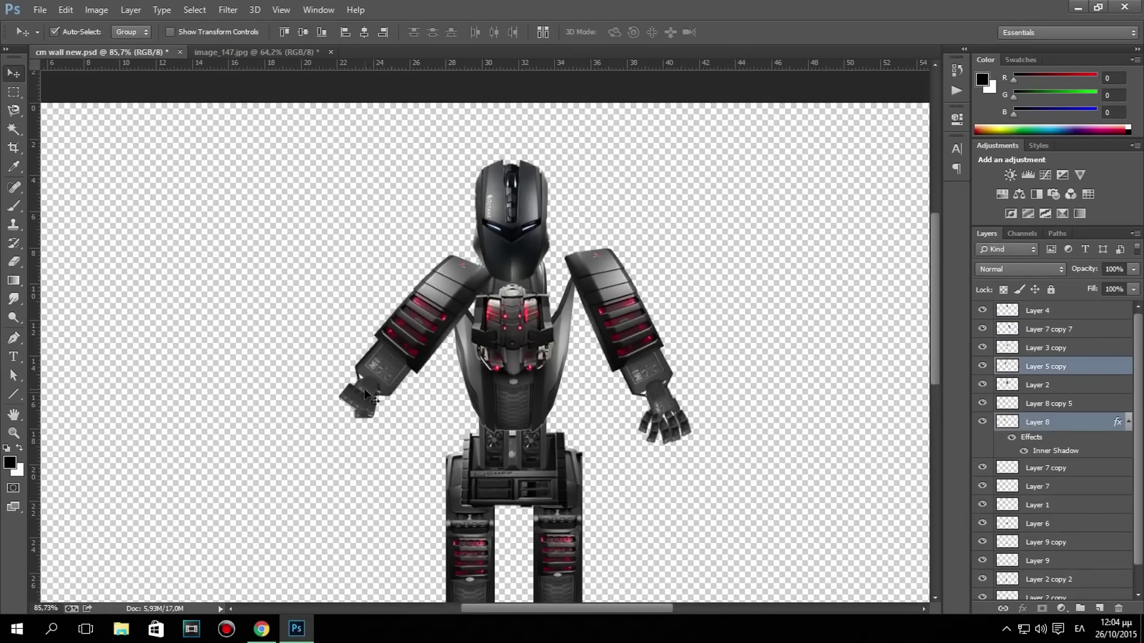
# Shift the left arm up and left, and delete the two spare layers.
pyautogui.keyDown('ctrl'); pyautogui.click(1049, 403); pyautogui.keyUp('ctrl')
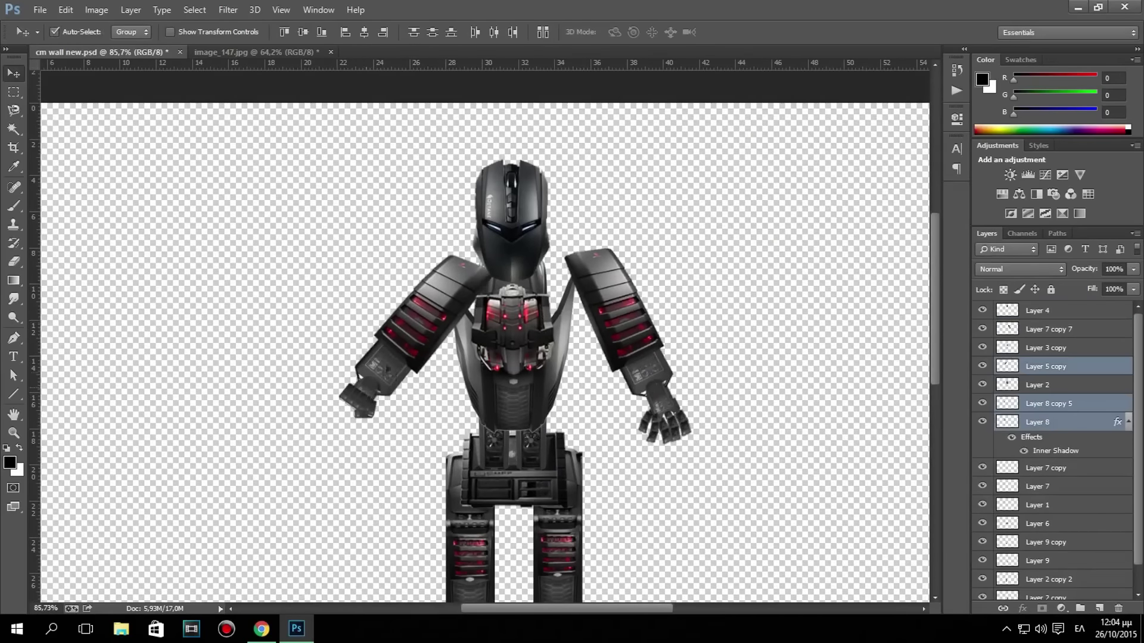
pyautogui.moveTo(386, 357); pyautogui.dragTo(371, 346)
pyautogui.rightClick(1057, 370)
pyautogui.click(893, 99)
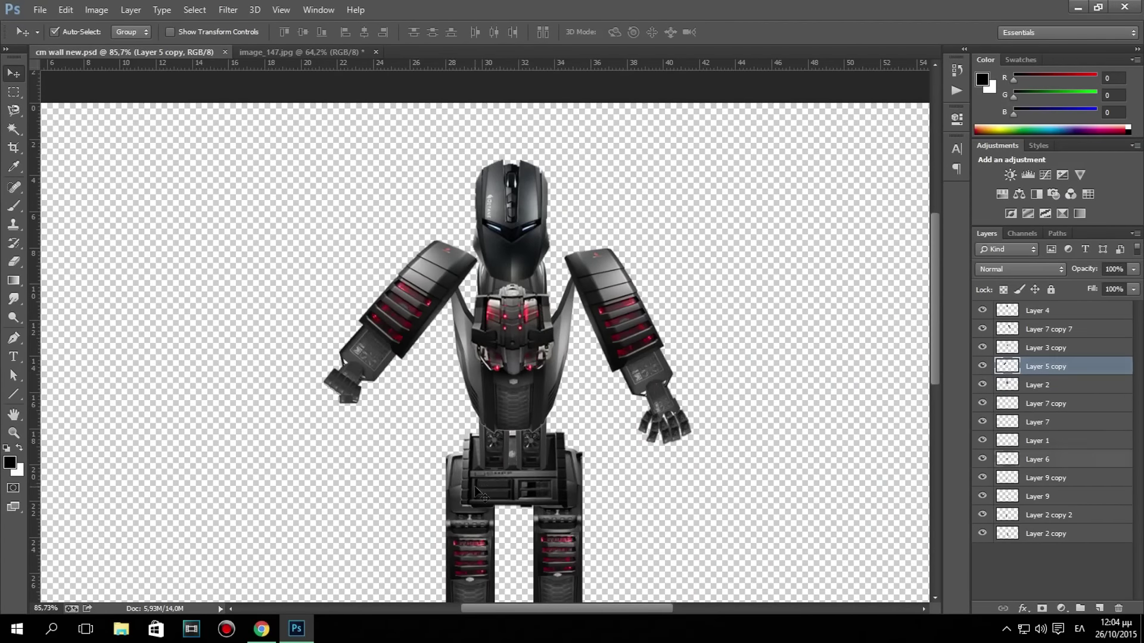
# Move the pelvis piece up under the chest and warp it to fit.
pyautogui.moveTo(477, 492); pyautogui.dragTo(468, 305)
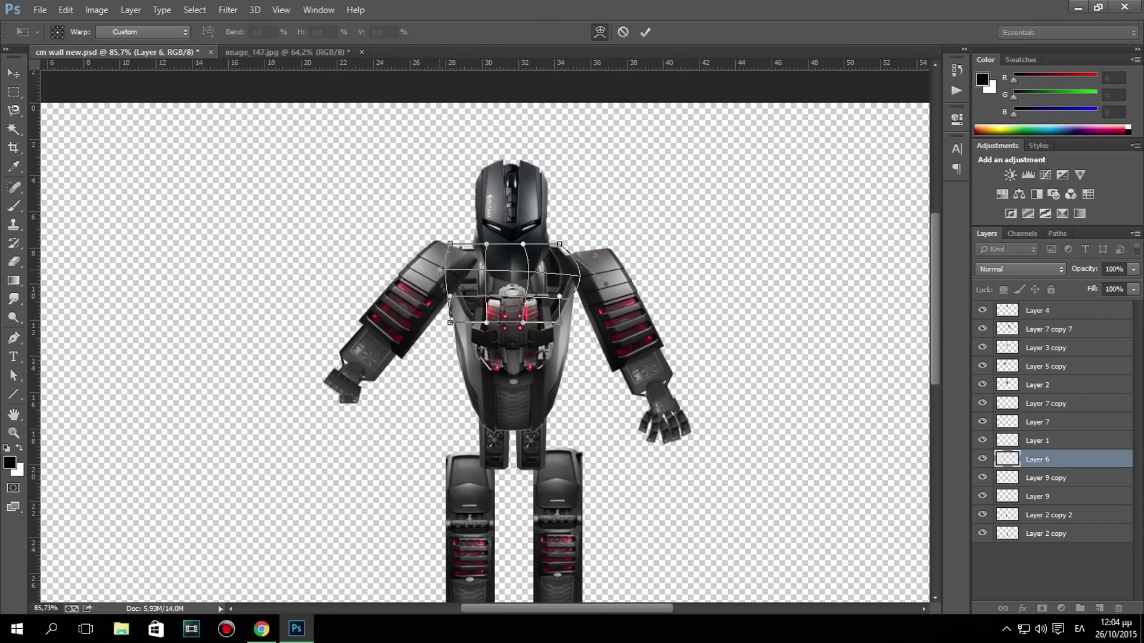
pyautogui.press('Escape')
pyautogui.hotkey('ctrl', 't')
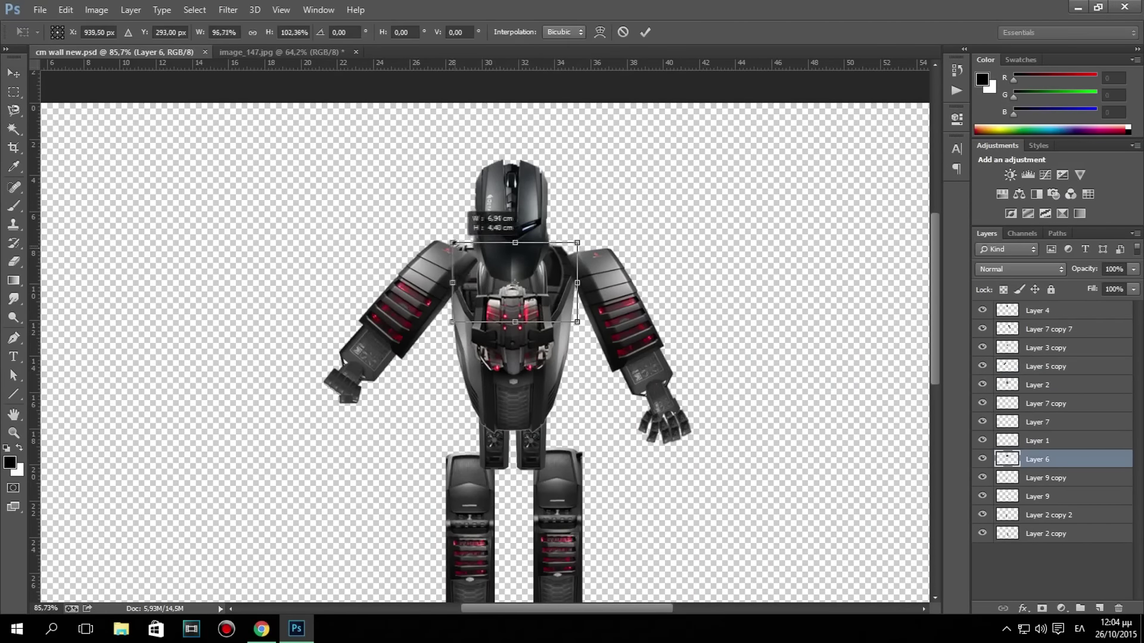
pyautogui.click(600, 31)
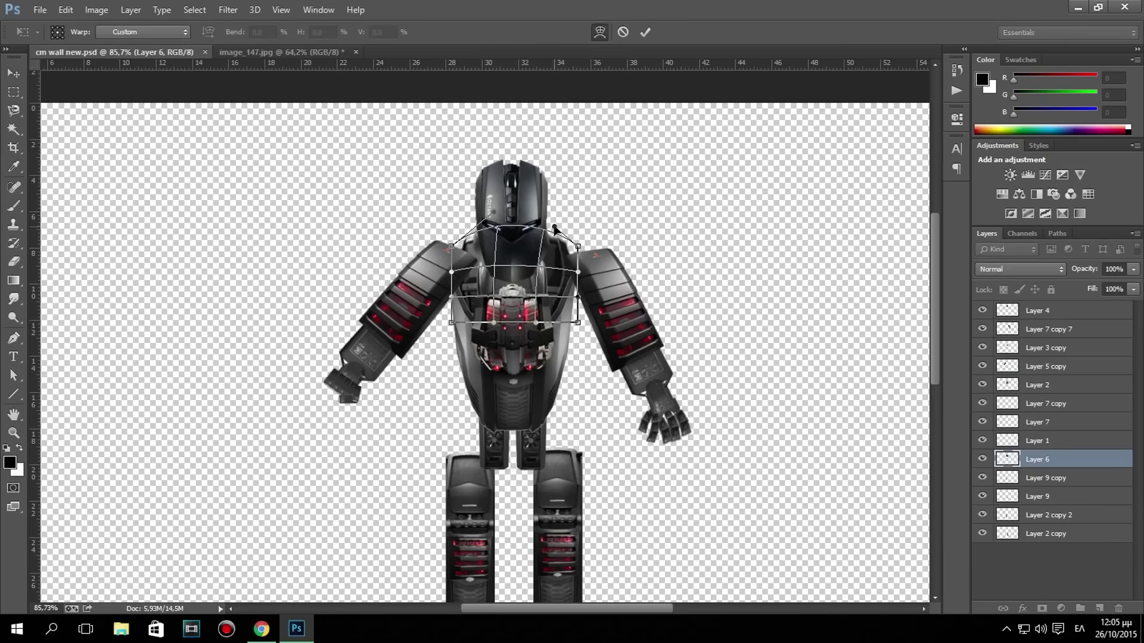
pyautogui.press('Return')
# Alt-drag a copy of the pelvis down and send it to the very back.
pyautogui.click(481, 165)
pyautogui.scroll(-1, 481, 166)
pyautogui.scroll(-3, 482, 165)
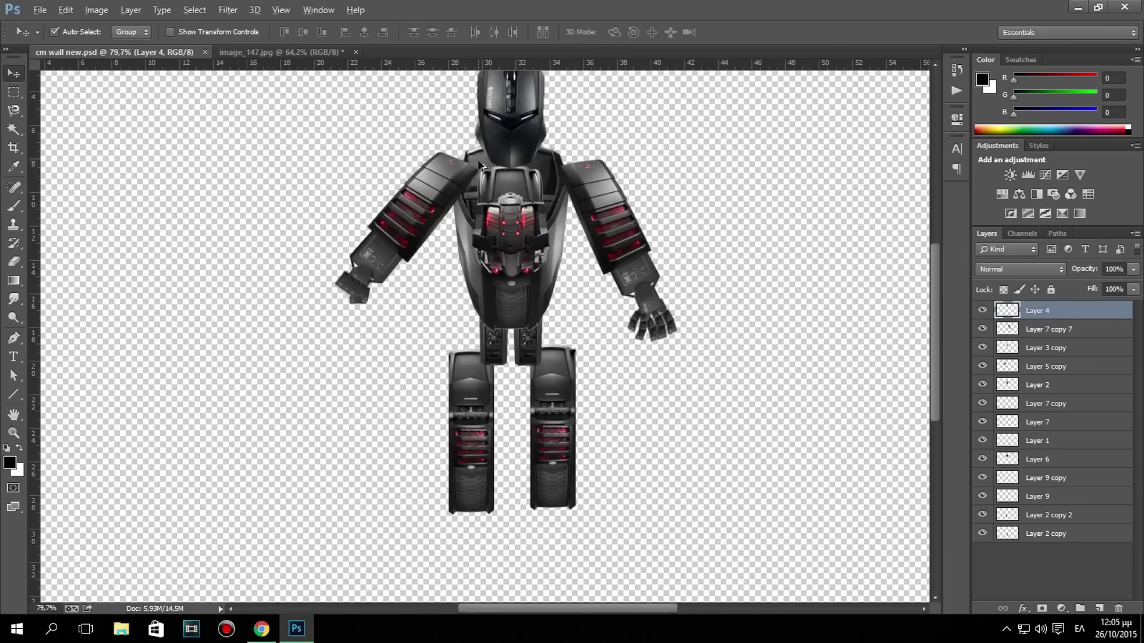
pyautogui.moveTo(479, 316); pyautogui.dragTo(476, 333)
pyautogui.hotkey('ctrl', 'shift', '[')
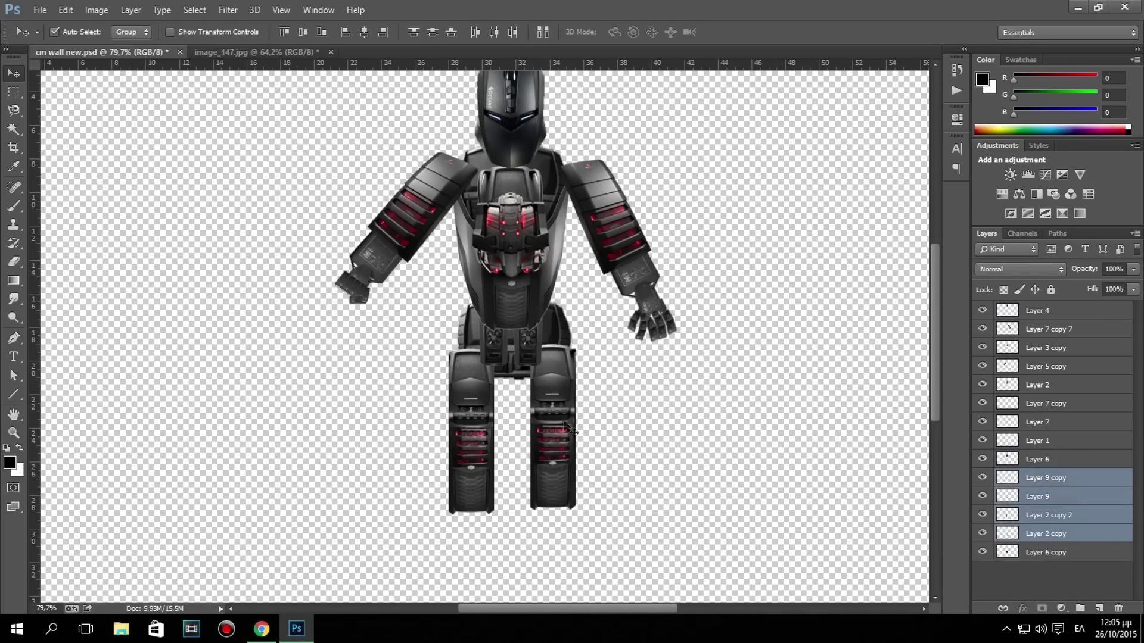
pyautogui.rightClick(1072, 496)
# Delete the spare leg layer Layer 2 copy 2.
pyautogui.press('Escape')
pyautogui.rightClick(1049, 515)
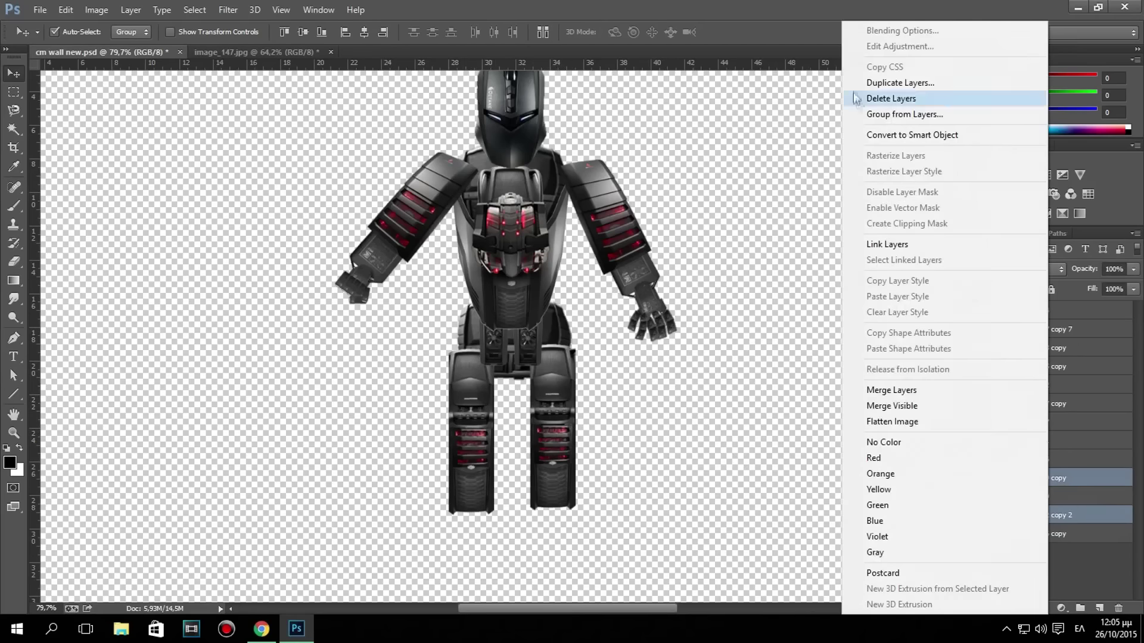
pyautogui.click(891, 98)
# Warp the hip copy and the Layer 2 chest piece into shape.
pyautogui.click(468, 325)
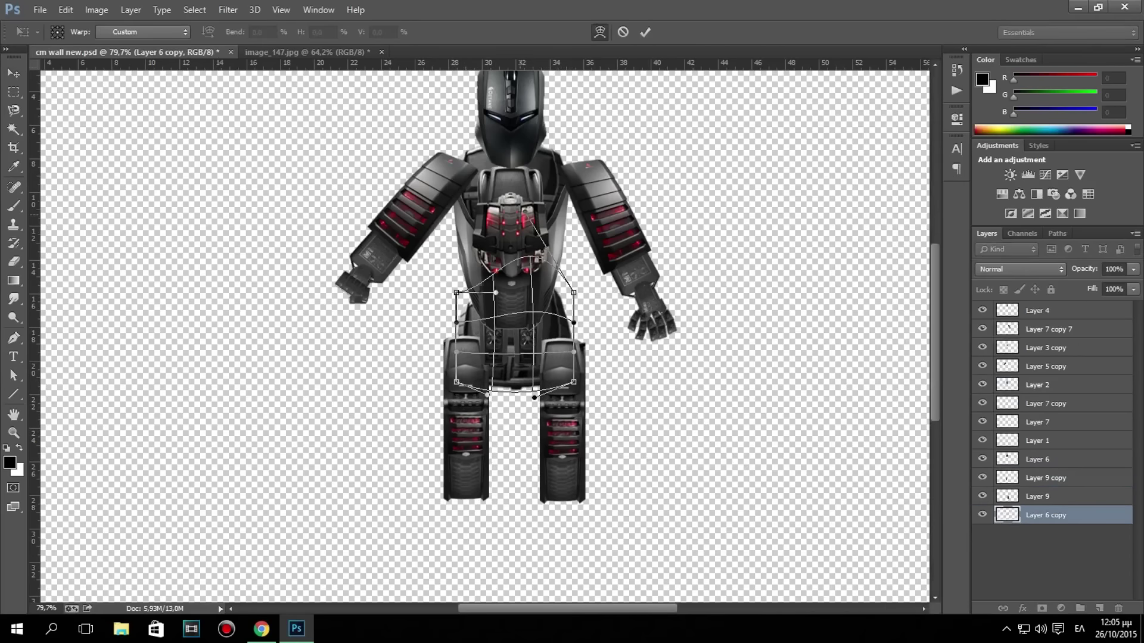
pyautogui.press('Return')
pyautogui.scroll(-2, 486, 229)
pyautogui.click(1037, 385)
pyautogui.hotkey('ctrl', 't')
pyautogui.click(600, 32)
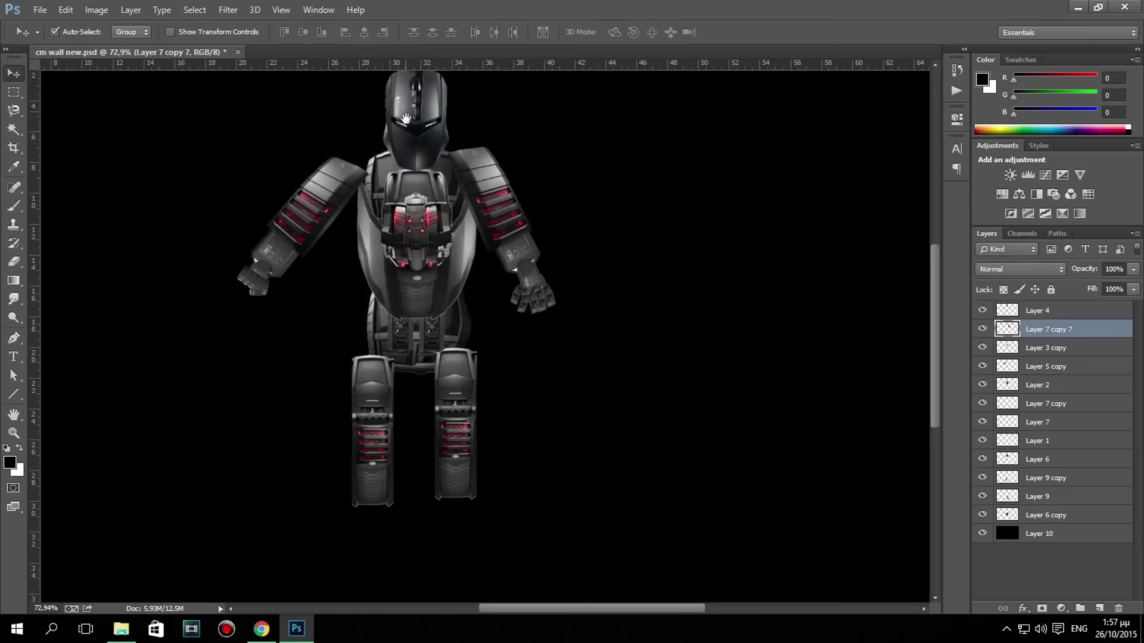
pyautogui.hotkey('ctrl', 'o')
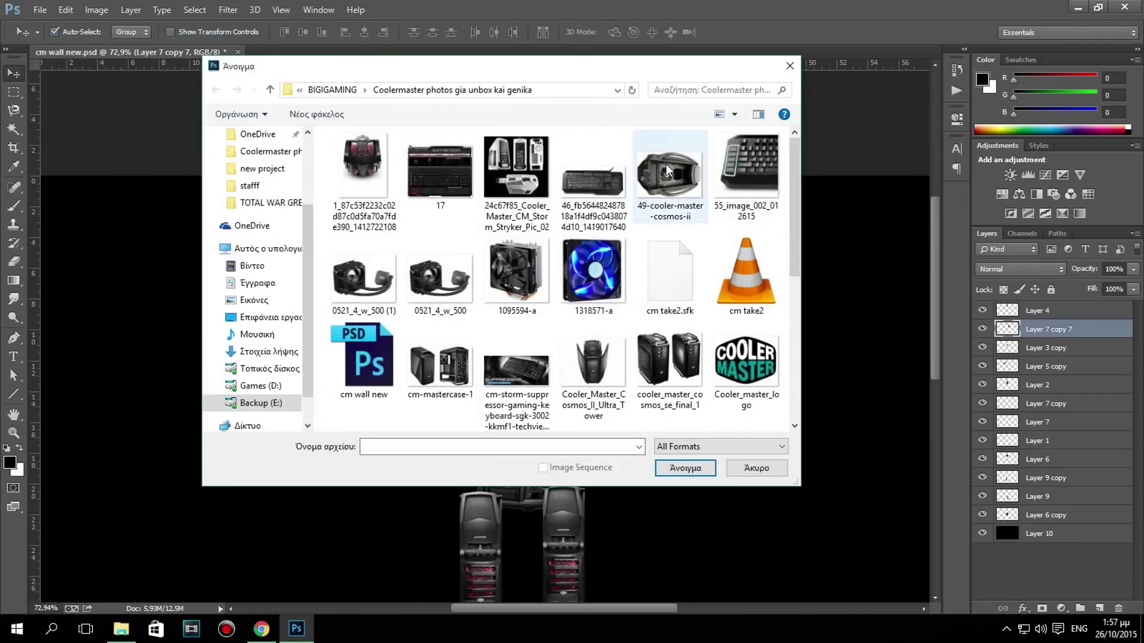
# Cut the Cosmos II case from its white background and drag it into cm wall new.psd.
pyautogui.doubleClick(666, 173)
pyautogui.press('w')
pyautogui.click(225, 146)
pyautogui.hotkey('ctrl', 'shift', 'i')
pyautogui.hotkey('ctrl', 'j')
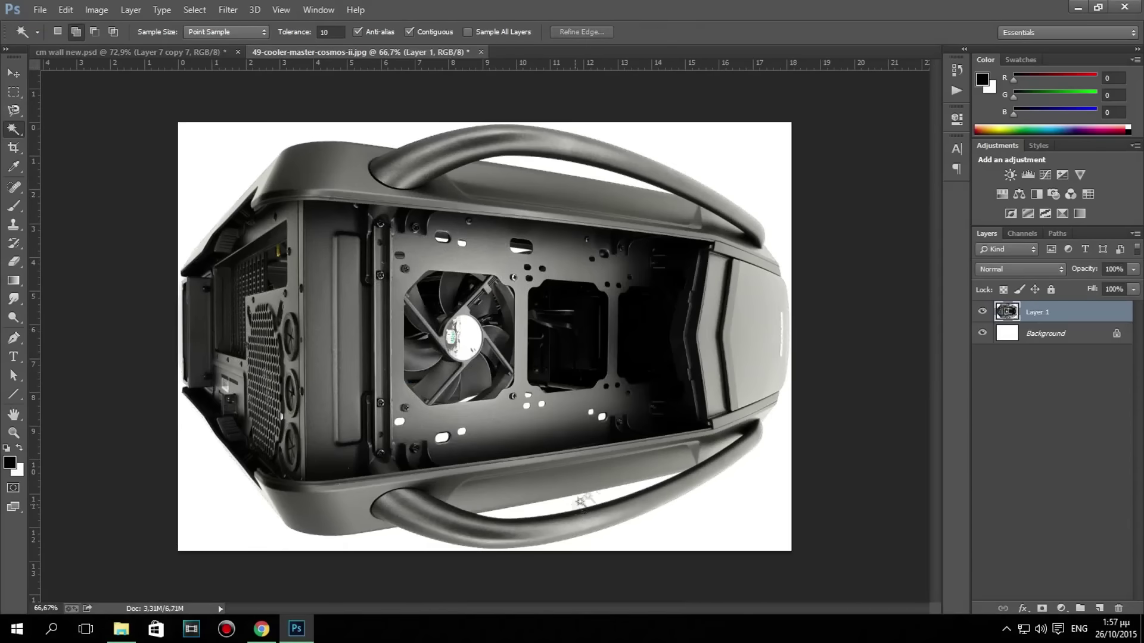
pyautogui.press('v')
pyautogui.moveTo(575, 507); pyautogui.dragTo(119, 52)
# Shrink the Cosmos II case to fit the robot and move it alongside.
pyautogui.hotkey('ctrl', 't')
pyautogui.moveTo(489, 330); pyautogui.dragTo(700, 411)
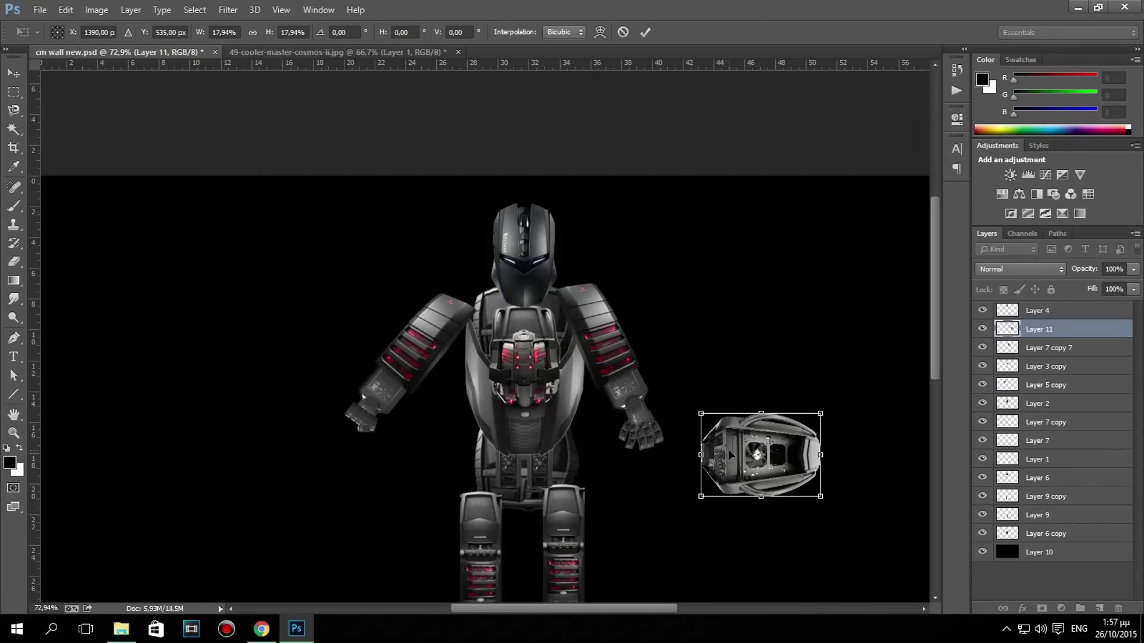
pyautogui.press('Return')
pyautogui.moveTo(756, 441); pyautogui.dragTo(766, 321)
pyautogui.moveTo(685, 202); pyautogui.dragTo(622, 396)
# Rotate the case upright over the torso and move its layer behind the robot parts.
pyautogui.hotkey('ctrl', 't')
pyautogui.moveTo(724, 417); pyautogui.dragTo(774, 262)
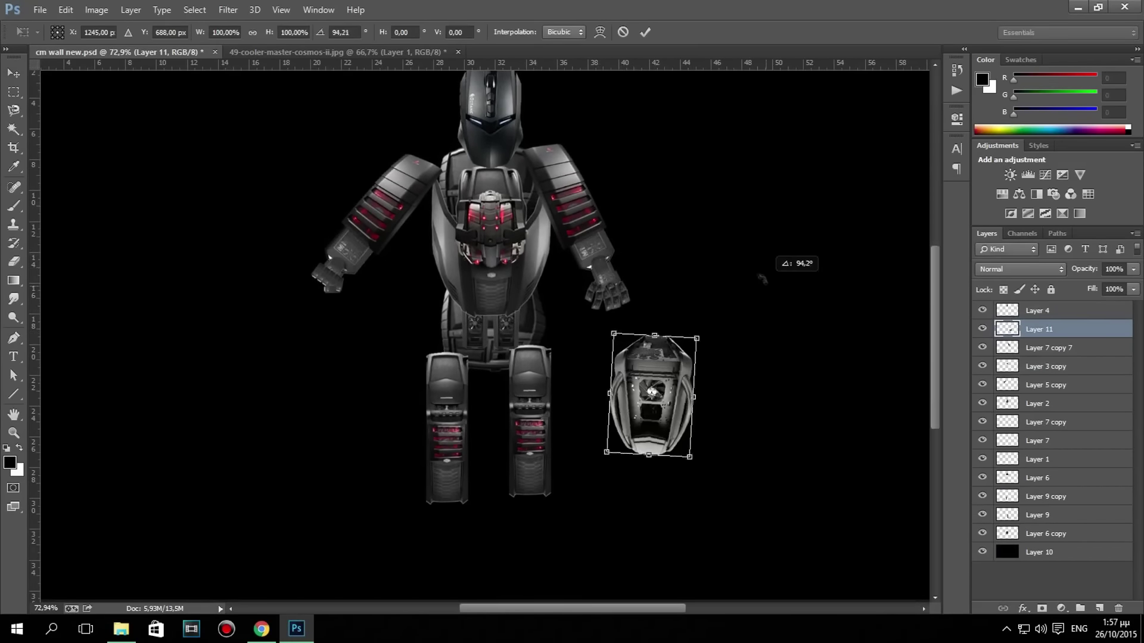
pyautogui.press('Return')
pyautogui.moveTo(649, 393); pyautogui.dragTo(506, 306)
pyautogui.scroll(2, 507, 306)
pyautogui.hotkey('ctrl', 't')
pyautogui.press('Return')
pyautogui.moveTo(1039, 329); pyautogui.dragTo(1056, 405)
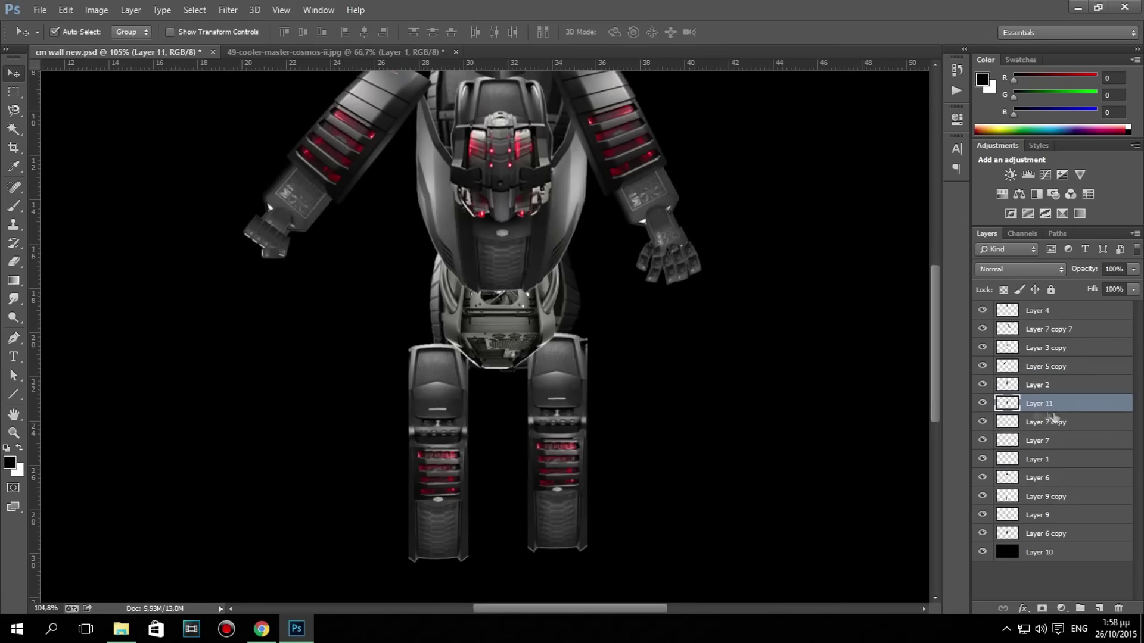
# Warp the lower torso piece, center the case beneath it as the waist, and select both legs.
pyautogui.click(1045, 533)
pyautogui.hotkey('ctrl', 't')
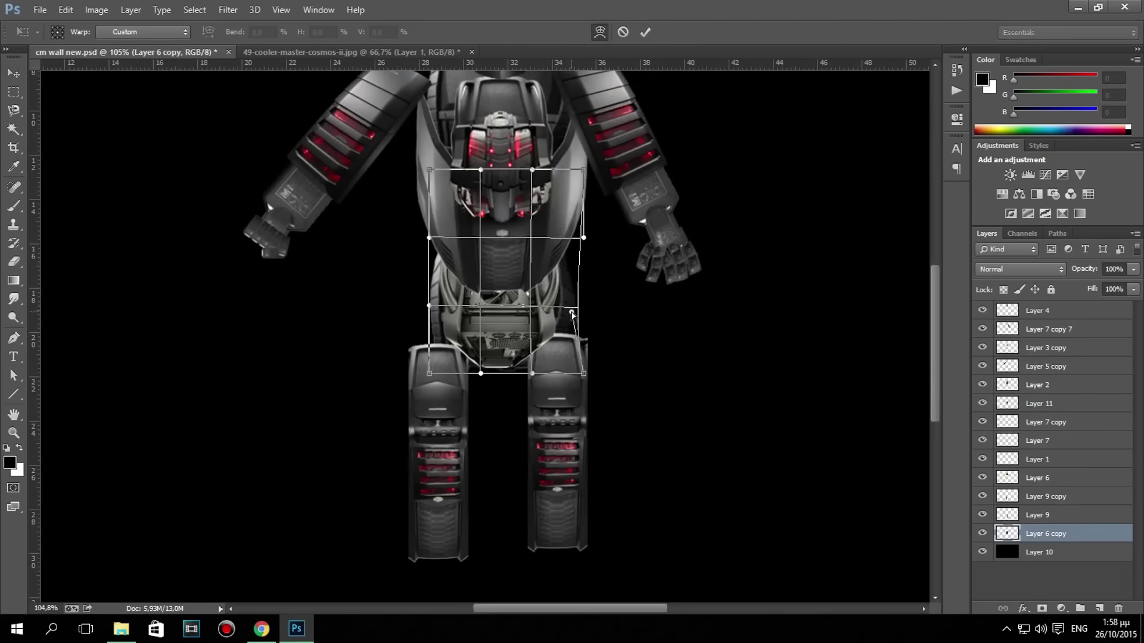
pyautogui.press('Return')
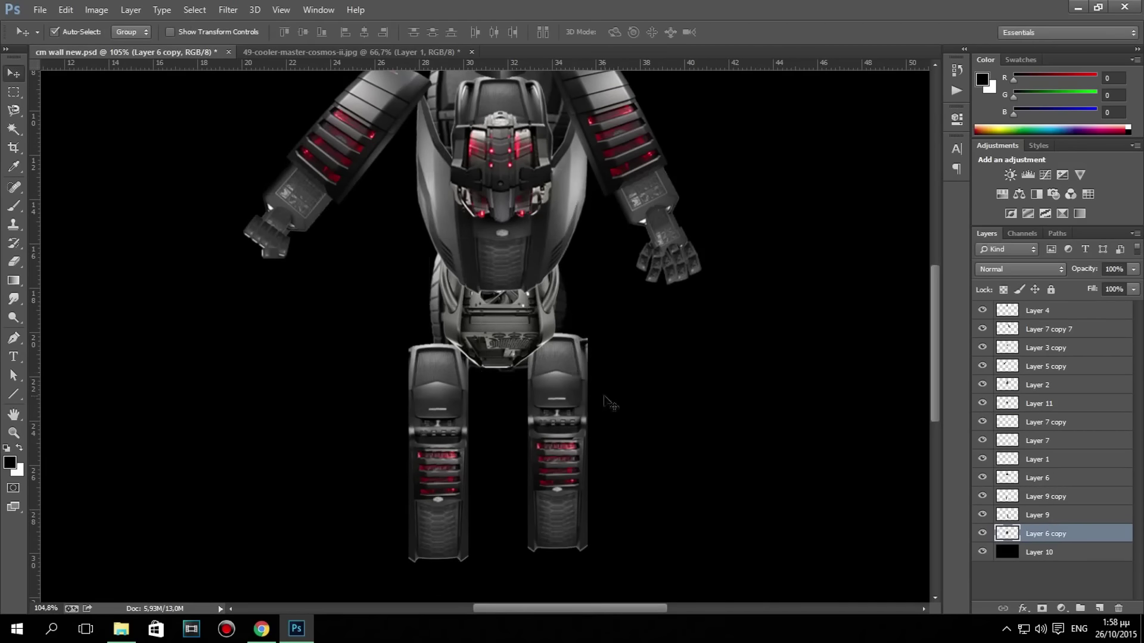
pyautogui.moveTo(494, 329); pyautogui.dragTo(565, 307)
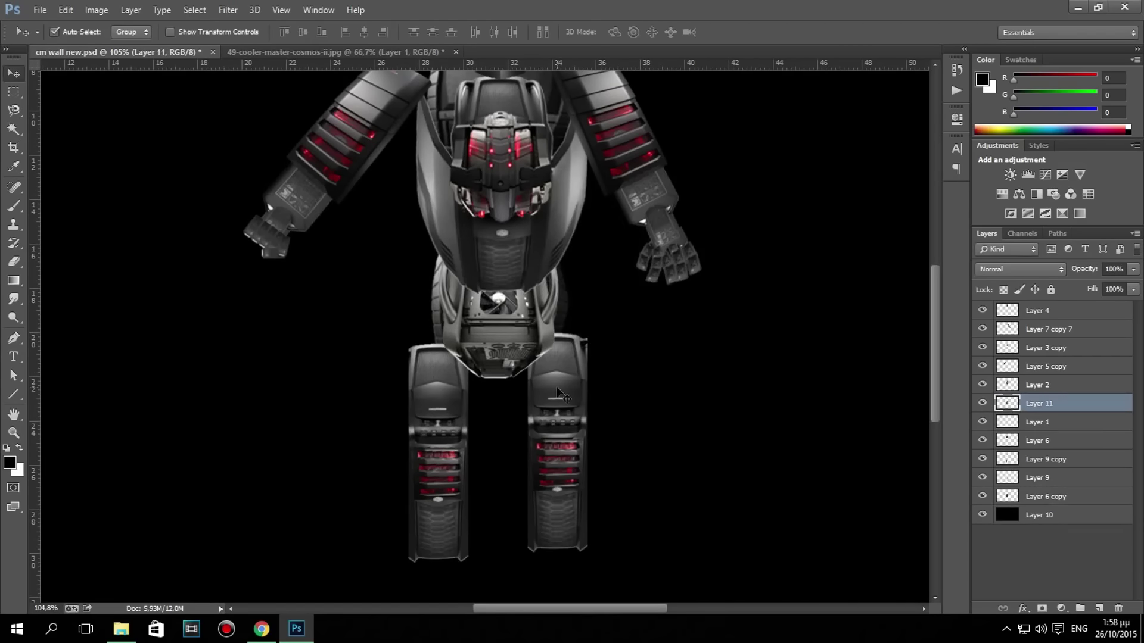
pyautogui.moveTo(495, 321)
pyautogui.mouseDown()
pyautogui.moveTo(650, 329)
pyautogui.moveTo(511, 322)
pyautogui.mouseUp()
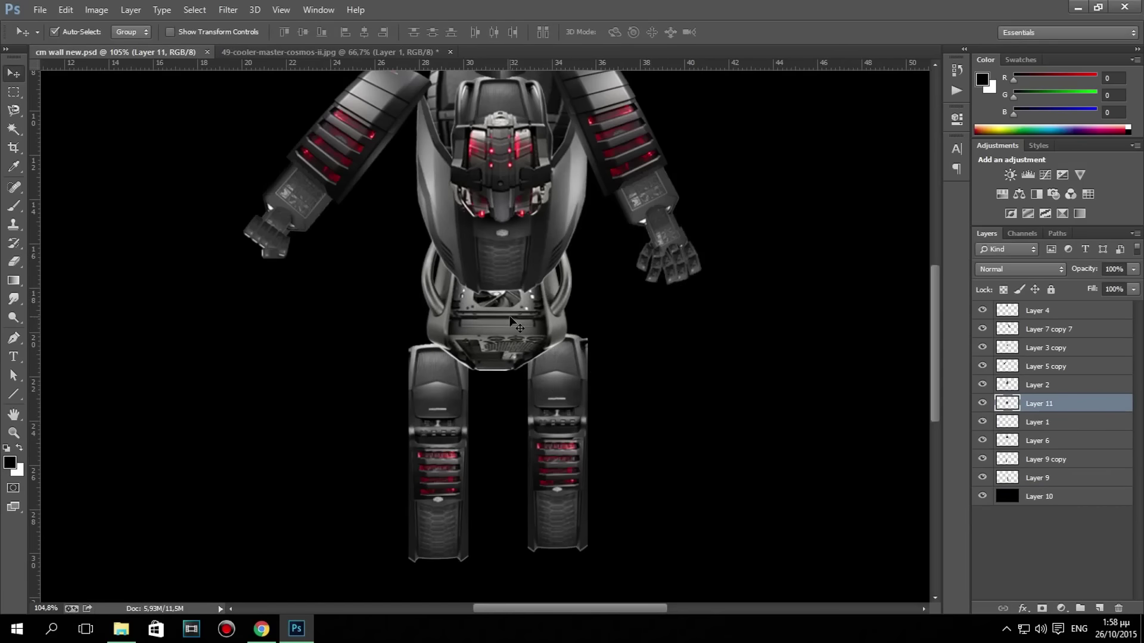
pyautogui.click(1037, 459)
pyautogui.keyDown('shift'); pyautogui.click(1038, 478); pyautogui.keyUp('shift')
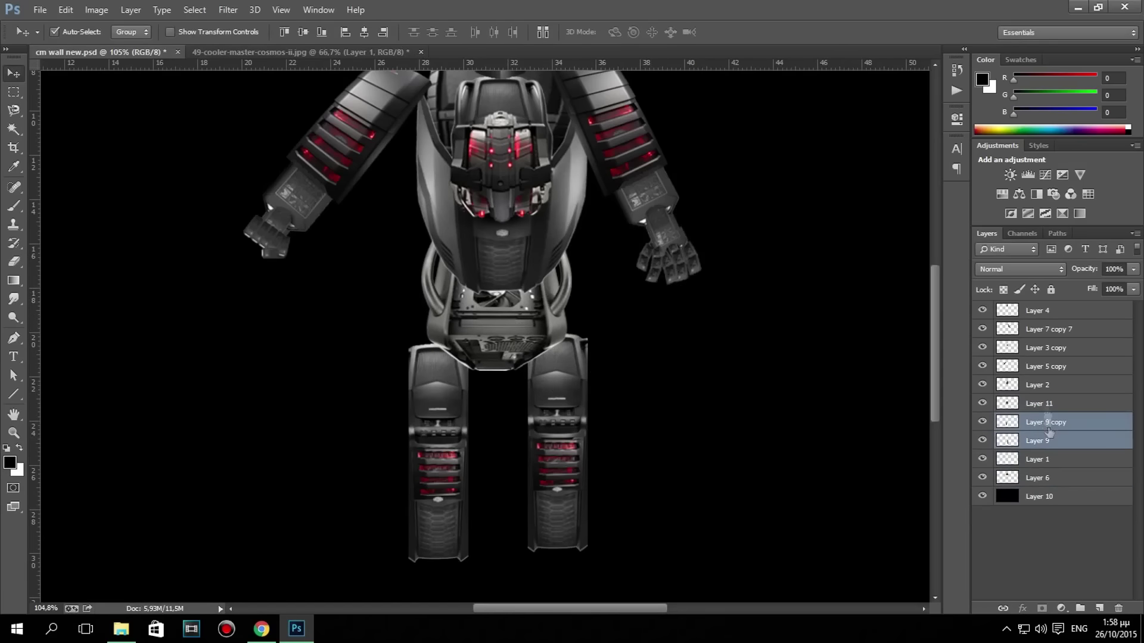
# Raise both leg layers in the stack and move the legs closer together.
pyautogui.moveTo(1038, 471); pyautogui.dragTo(1038, 387)
pyautogui.scroll(-3, 511, 420)
pyautogui.click(511, 420)
pyautogui.moveTo(527, 417); pyautogui.dragTo(528, 405)
pyautogui.moveTo(449, 417)
pyautogui.mouseDown()
pyautogui.moveTo(450, 405)
pyautogui.moveTo(480, 444)
pyautogui.moveTo(497, 411)
pyautogui.mouseUp()
pyautogui.scroll(2, 365, 401)
pyautogui.moveTo(588, 428)
pyautogui.mouseDown()
pyautogui.moveTo(596, 438)
pyautogui.moveTo(583, 465)
pyautogui.mouseUp()
pyautogui.moveTo(481, 435); pyautogui.dragTo(500, 451)
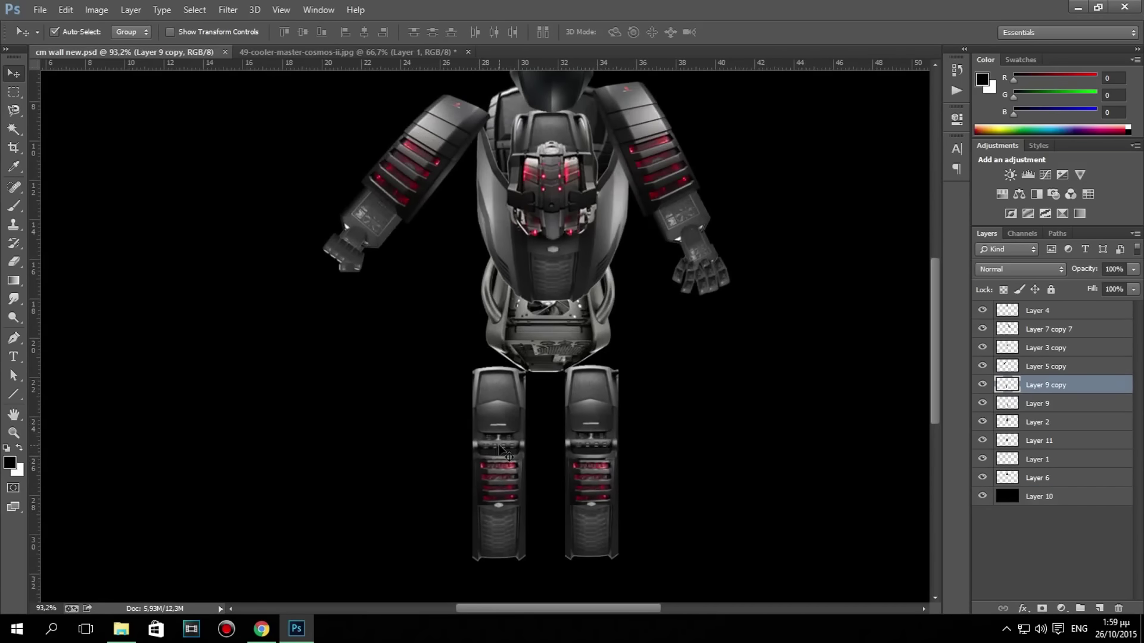
pyautogui.scroll(-1, 505, 452)
# Warp the top of the left arm to bend it at the shoulder.
pyautogui.click(407, 193)
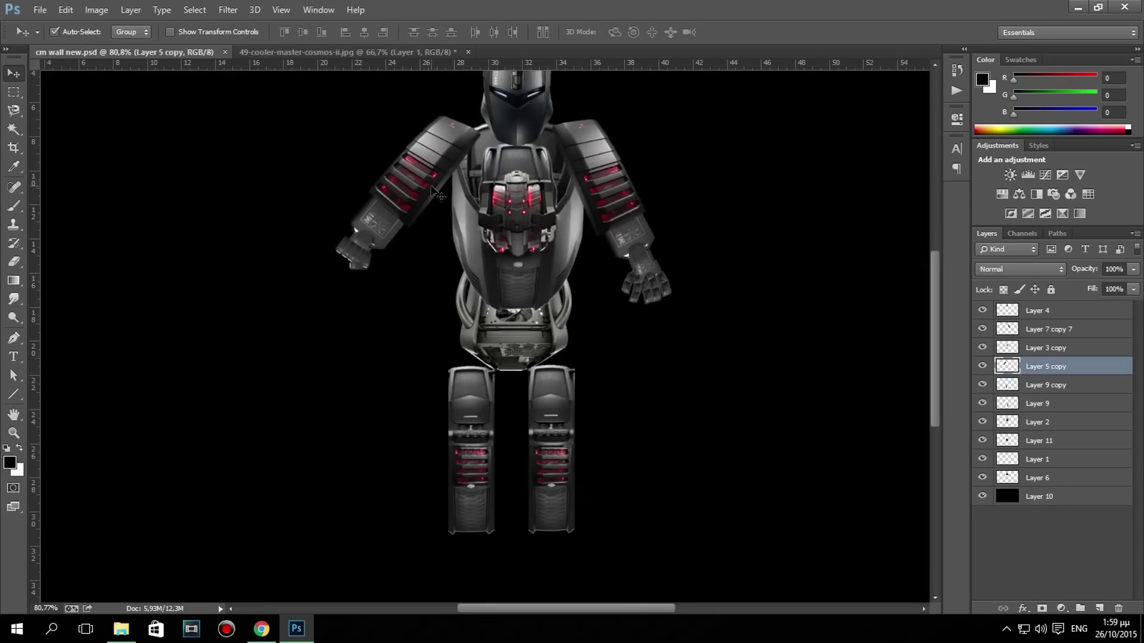
pyautogui.hotkey('ctrl', 't')
pyautogui.click(600, 33)
pyautogui.moveTo(453, 128); pyautogui.dragTo(446, 125)
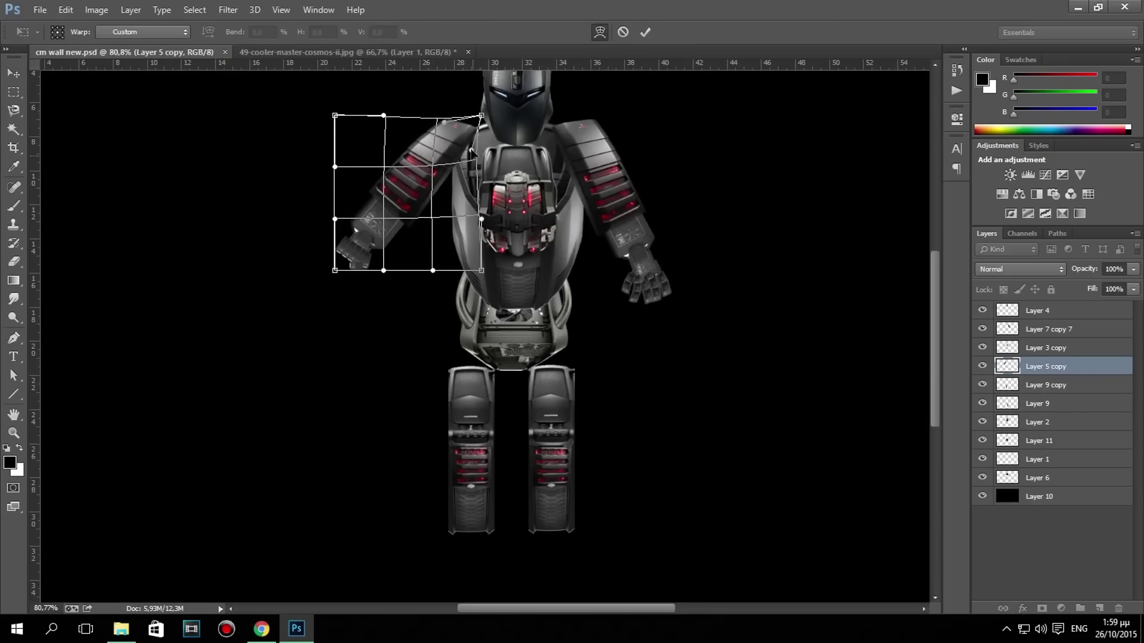
pyautogui.press('Return')
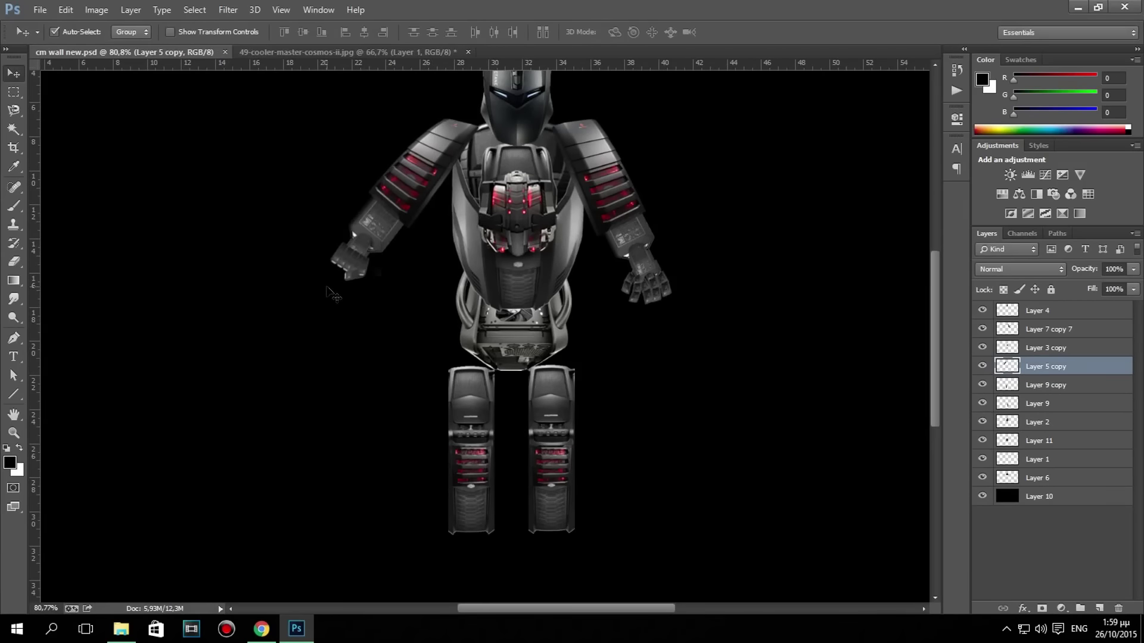
# Warp the right arm's shoulder end outward and fine-tune both arms' placement.
pyautogui.click(614, 197)
pyautogui.hotkey('ctrl', 't')
pyautogui.click(600, 32)
pyautogui.moveTo(672, 119); pyautogui.dragTo(661, 117)
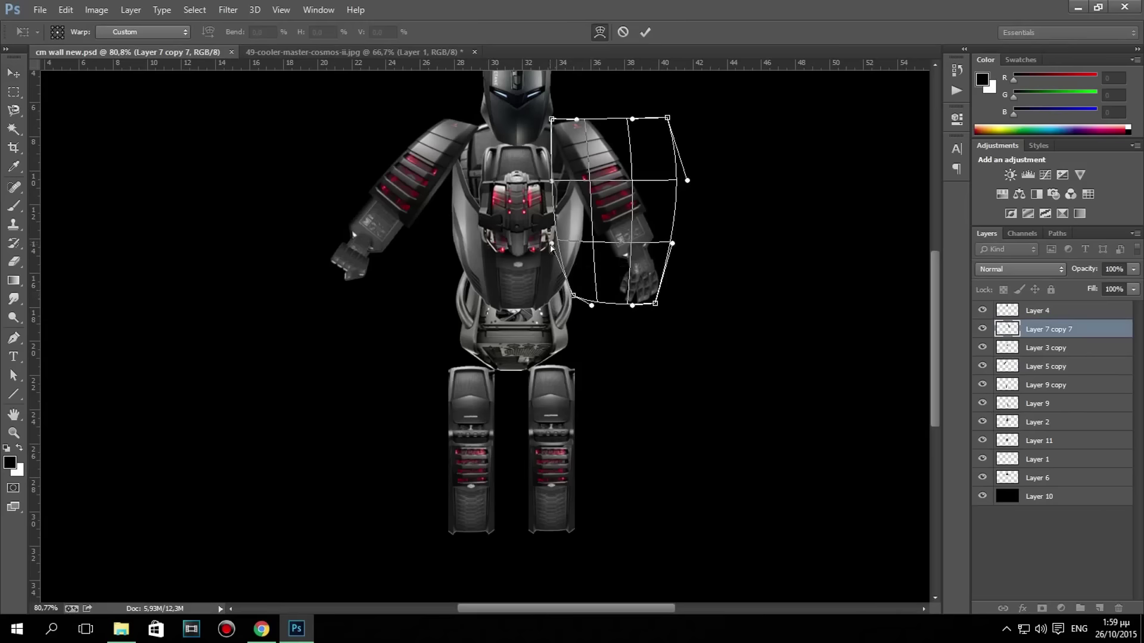
pyautogui.press('Return')
pyautogui.moveTo(626, 179); pyautogui.dragTo(623, 179)
pyautogui.moveTo(387, 202); pyautogui.dragTo(381, 203)
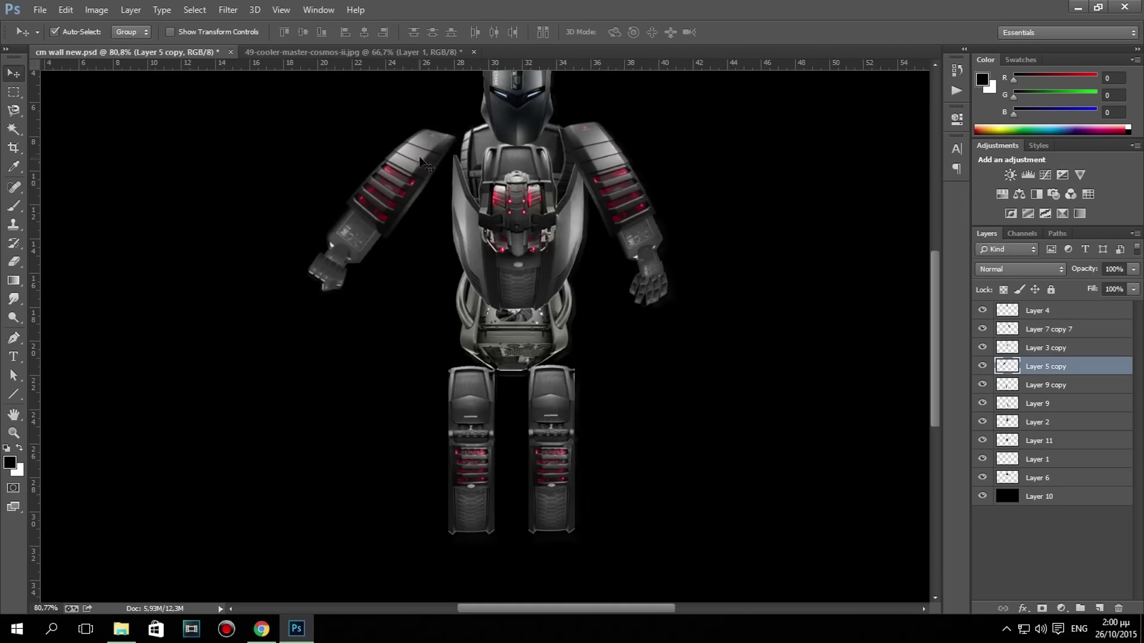
pyautogui.scroll(5, 453, 88)
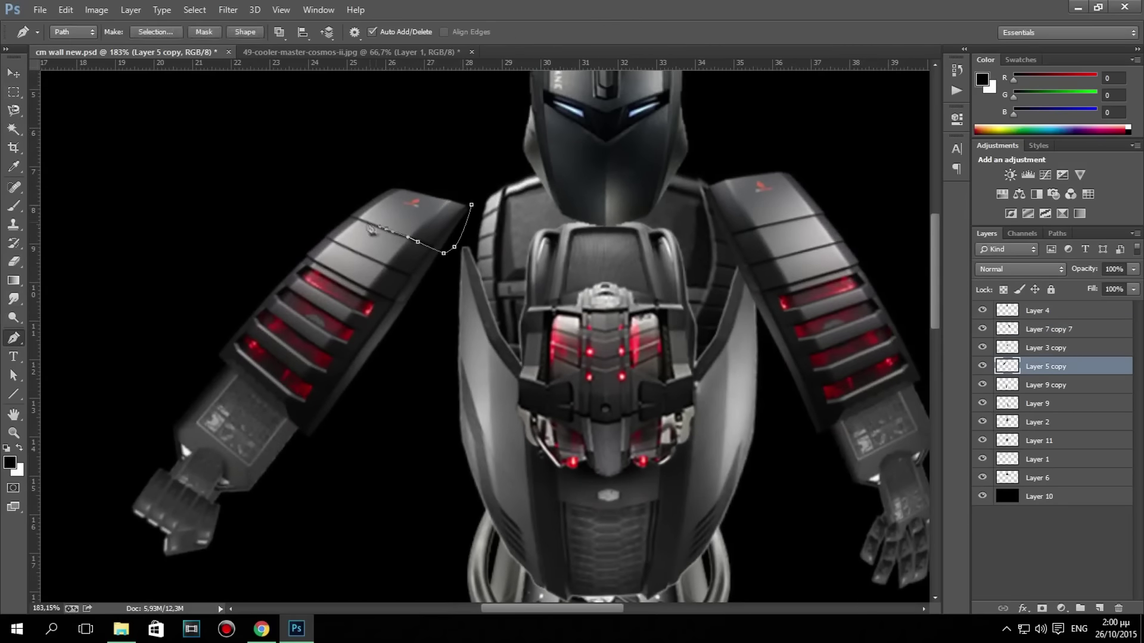
# Turn the shoulder path into a selection and shift the shoulder piece up and right.
pyautogui.rightClick(427, 214)
pyautogui.click(498, 280)
pyautogui.press('Return')
pyautogui.press('v')
pyautogui.moveTo(414, 207); pyautogui.dragTo(456, 192)
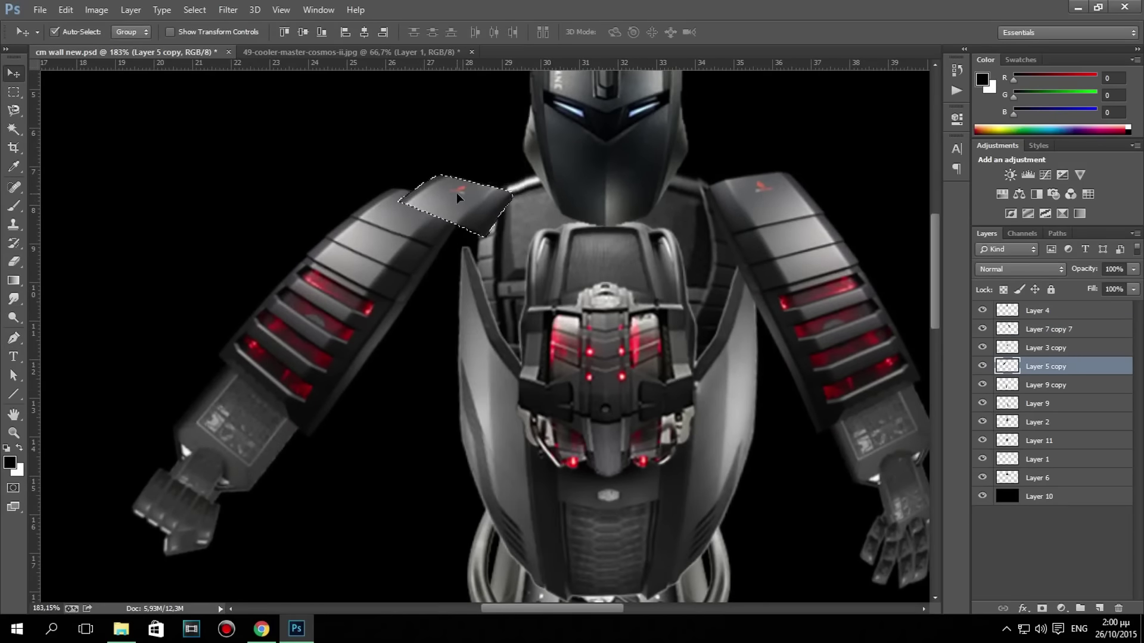
pyautogui.hotkey('ctrl', 'd')
pyautogui.click(66, 10)
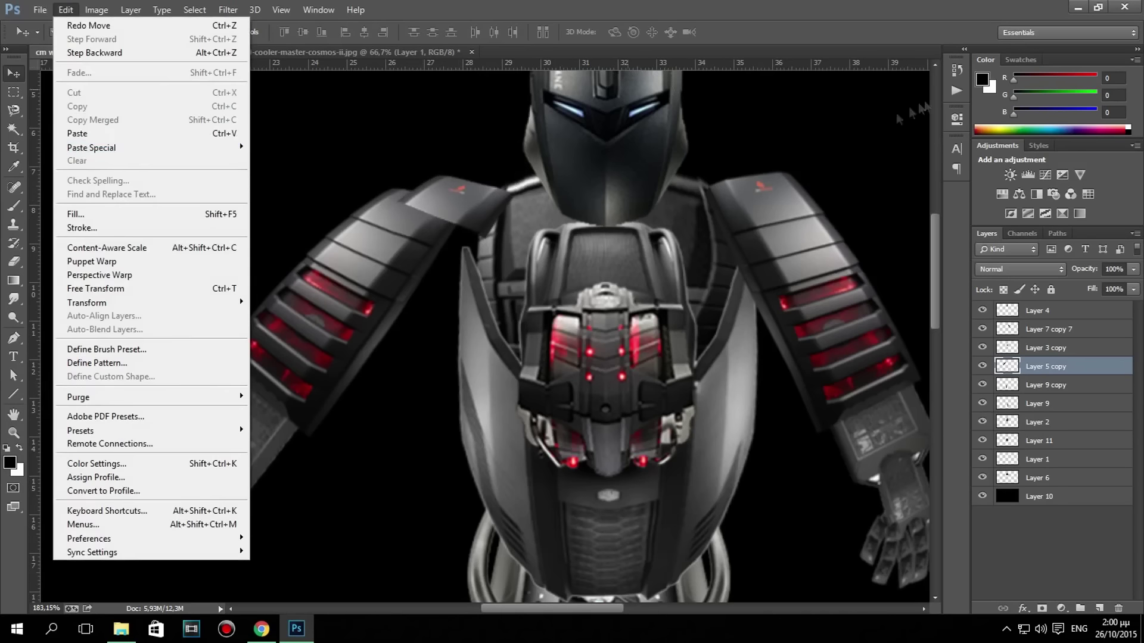
# Copy the shoulder piece to its own layer, warp it, and seat it on the shoulder.
pyautogui.click(116, 34)
pyautogui.click(131, 10)
pyautogui.click(327, 86)
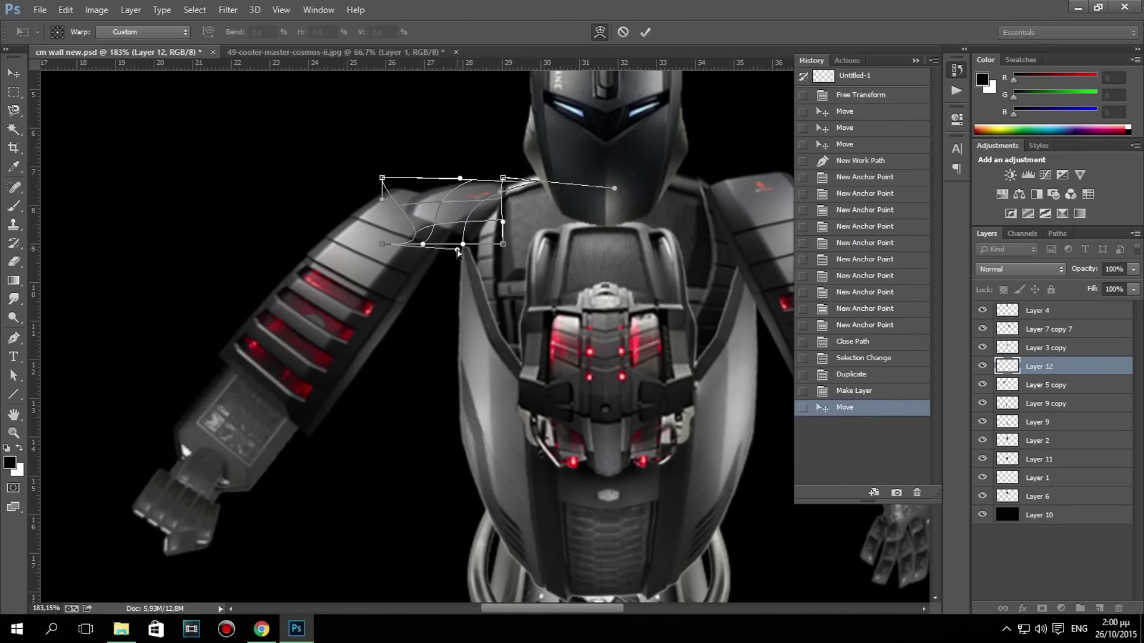
pyautogui.press('Return')
pyautogui.scroll(-3, 376, 224)
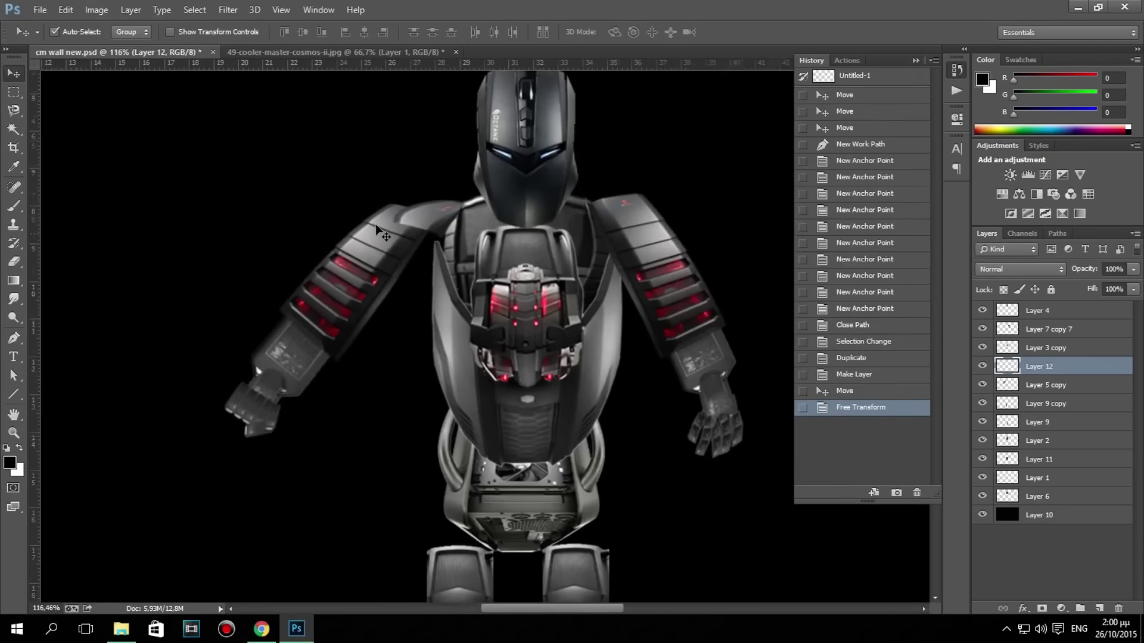
pyautogui.moveTo(375, 224); pyautogui.dragTo(381, 226)
# Duplicate the shoulder plate, flip it horizontally for the right shoulder, and drag out another copy.
pyautogui.moveTo(595, 215)
pyautogui.mouseDown()
pyautogui.moveTo(624, 216)
pyautogui.moveTo(629, 249)
pyautogui.mouseUp()
pyautogui.click(65, 10)
pyautogui.click(310, 506)
pyautogui.scroll(-3, 629, 249)
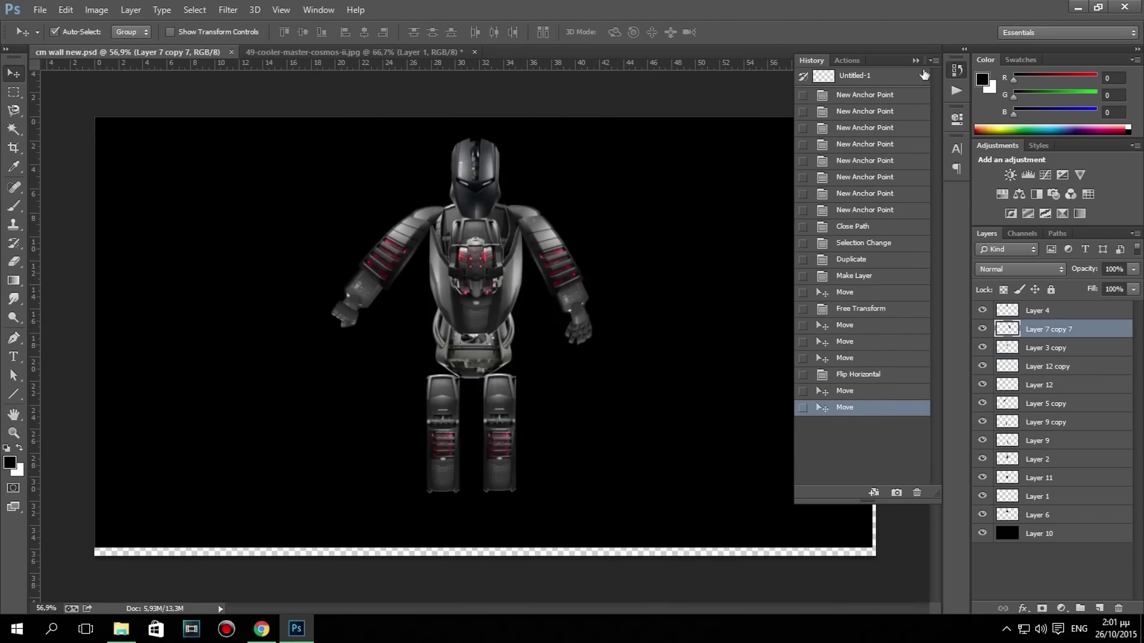
pyautogui.moveTo(679, 373); pyautogui.dragTo(685, 379)
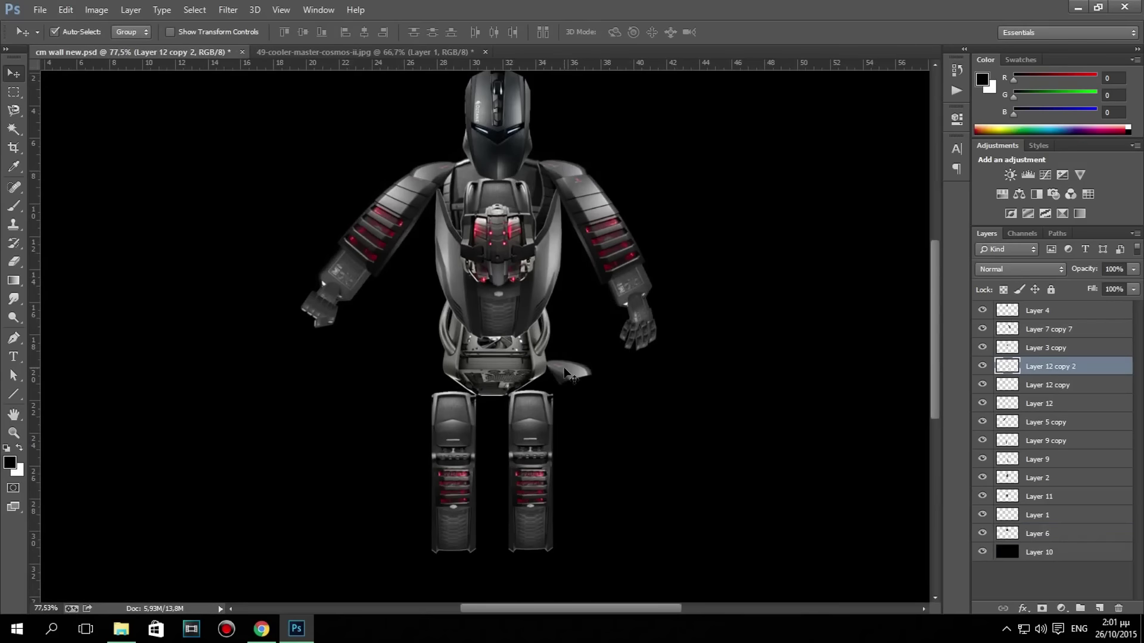
# Rotate and warp the extra plate so it angles at the hip.
pyautogui.scroll(5, 564, 373)
pyautogui.hotkey('ctrl', 't')
pyautogui.moveTo(572, 393); pyautogui.dragTo(528, 422)
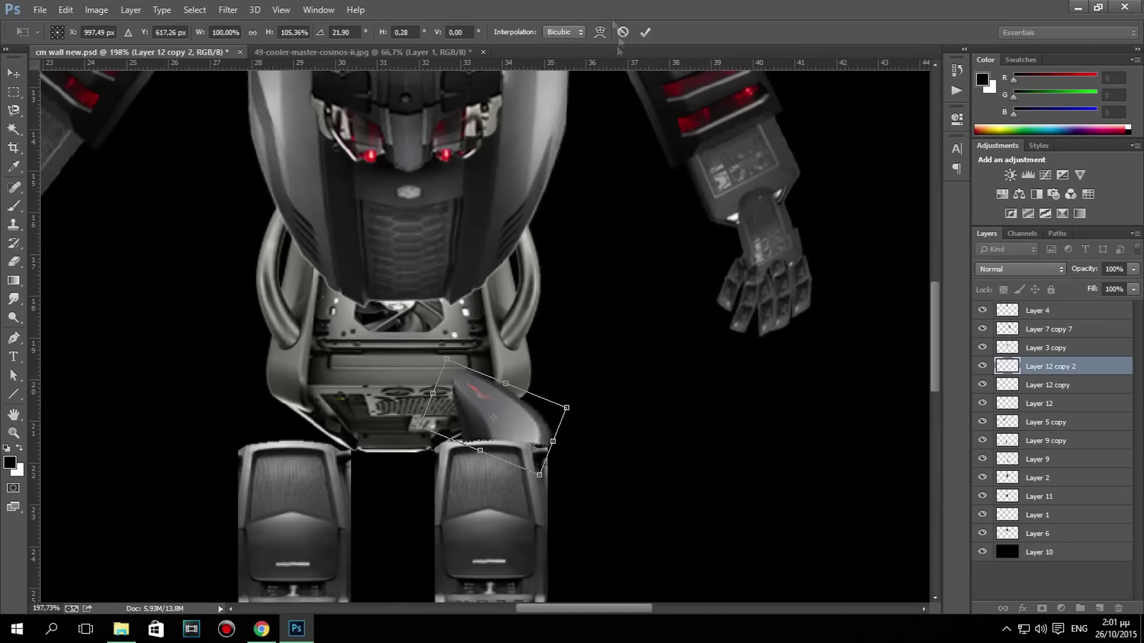
pyautogui.click(599, 31)
pyautogui.press('Return')
# Mirror a copy of the hip plate, move both layers beneath the body, and nudge them into place.
pyautogui.hotkey('ctrl', 'j')
pyautogui.moveTo(523, 414); pyautogui.dragTo(308, 413)
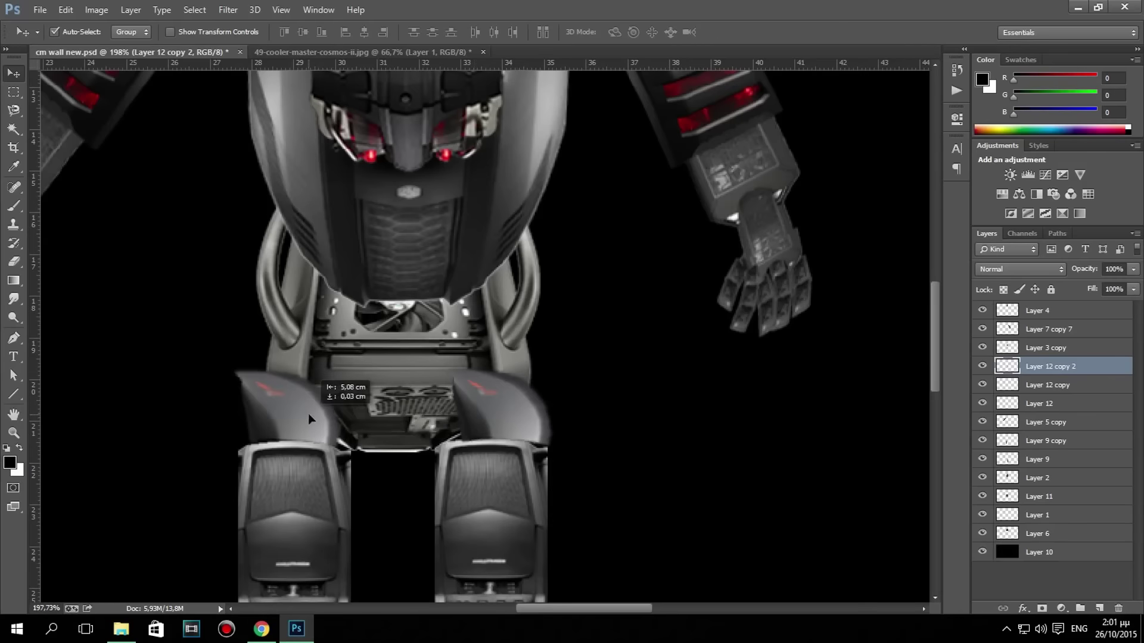
pyautogui.click(66, 10)
pyautogui.click(334, 493)
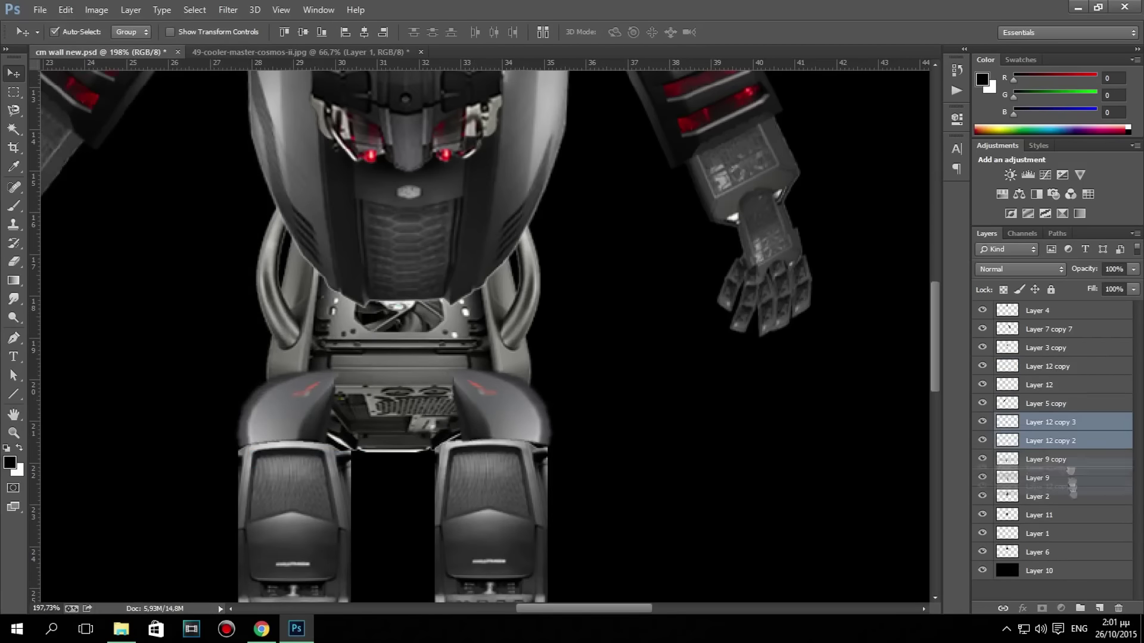
pyautogui.moveTo(1060, 391); pyautogui.dragTo(1060, 543)
pyautogui.click(1049, 514)
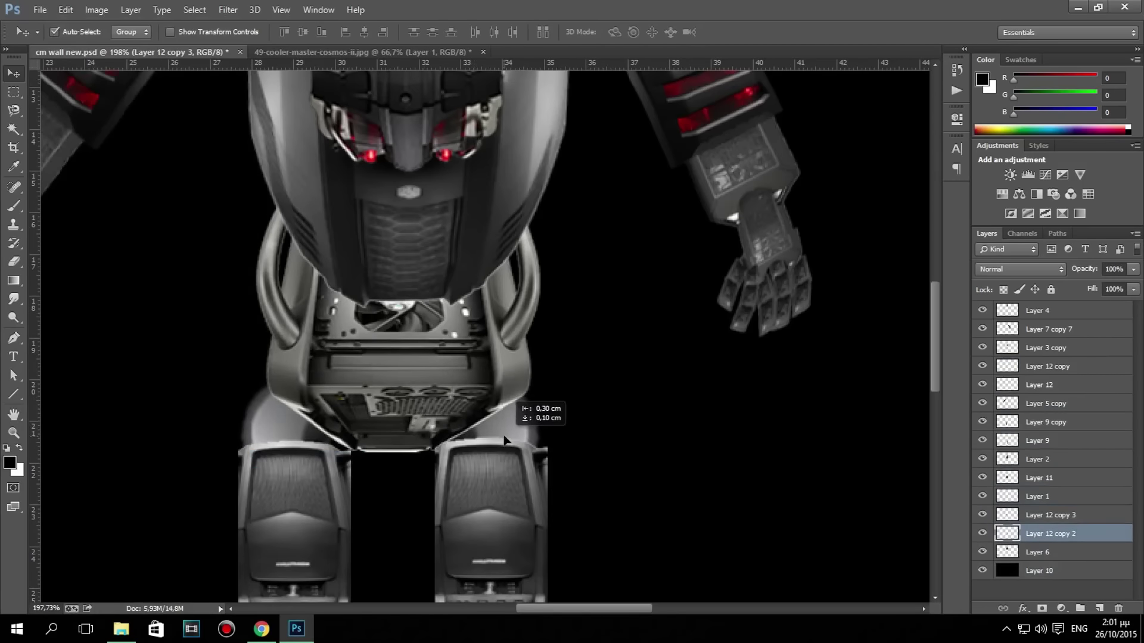
pyautogui.moveTo(518, 429); pyautogui.dragTo(277, 428)
# Close the Cosmos II case photo without saving it.
pyautogui.scroll(-5, 350, 467)
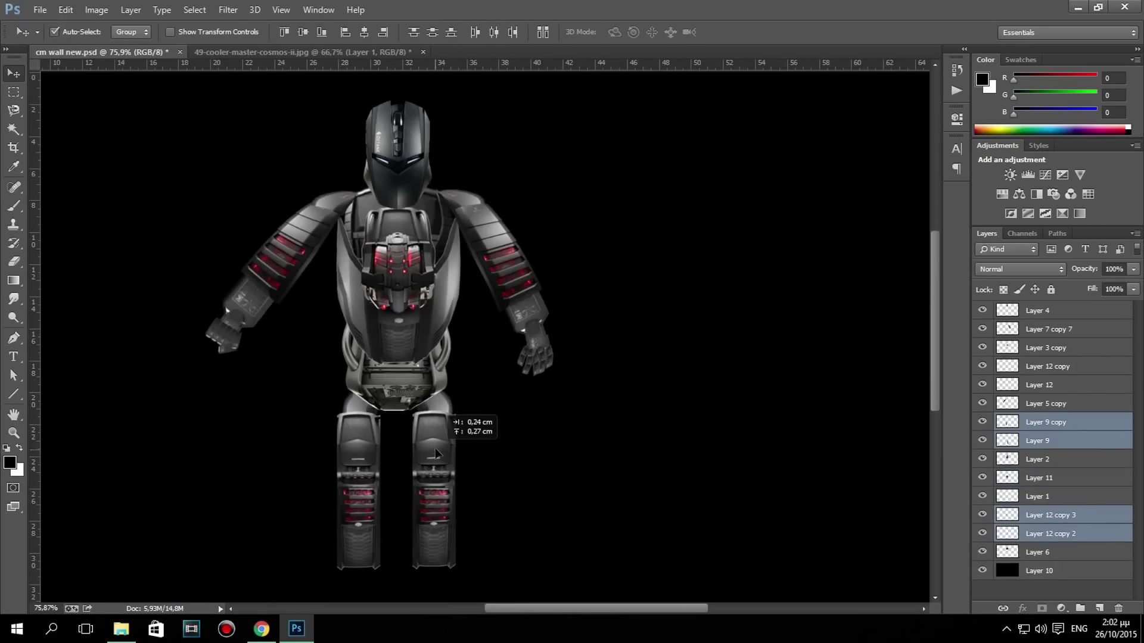
pyautogui.scroll(-3, 275, 422)
pyautogui.scroll(2, 277, 423)
pyautogui.hotkey('ctrl', 'w')
pyautogui.press('n')
pyautogui.click(40, 10)
# Open the liquid cooler image, then rotate, shrink and tuck it behind the right shoulder.
pyautogui.click(59, 36)
pyautogui.doubleClick(444, 278)
pyautogui.hotkey('ctrl', 't')
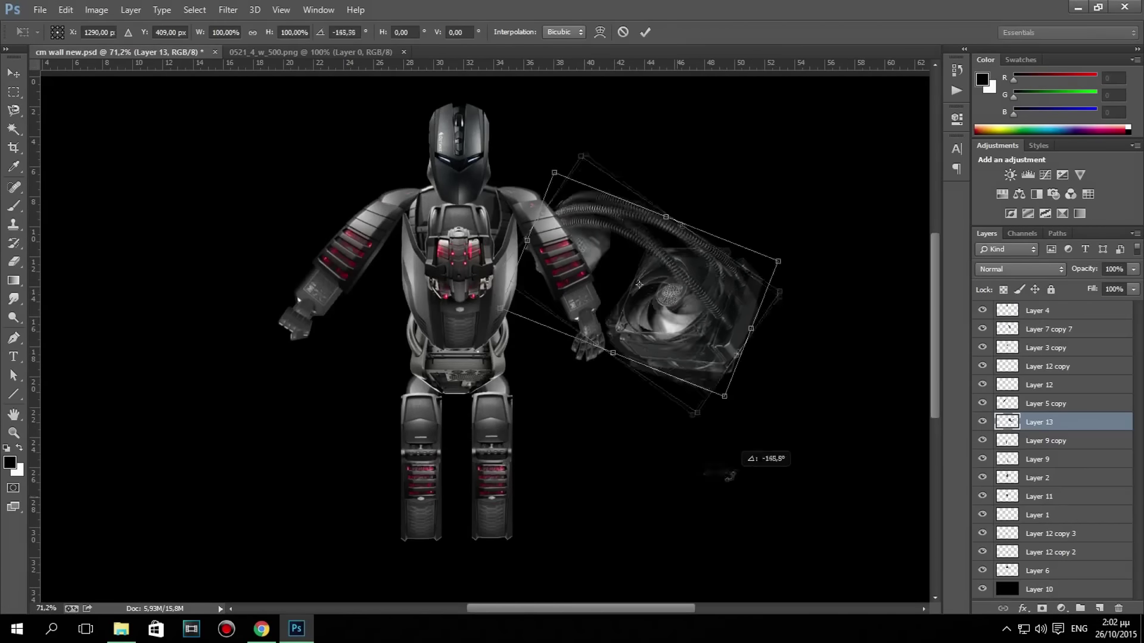
pyautogui.moveTo(679, 348); pyautogui.dragTo(590, 197)
pyautogui.scroll(4, 590, 197)
pyautogui.press('Return')
pyautogui.moveTo(561, 277)
pyautogui.mouseDown()
pyautogui.moveTo(471, 205)
pyautogui.moveTo(481, 210)
pyautogui.mouseUp()
pyautogui.scroll(-5, 529, 223)
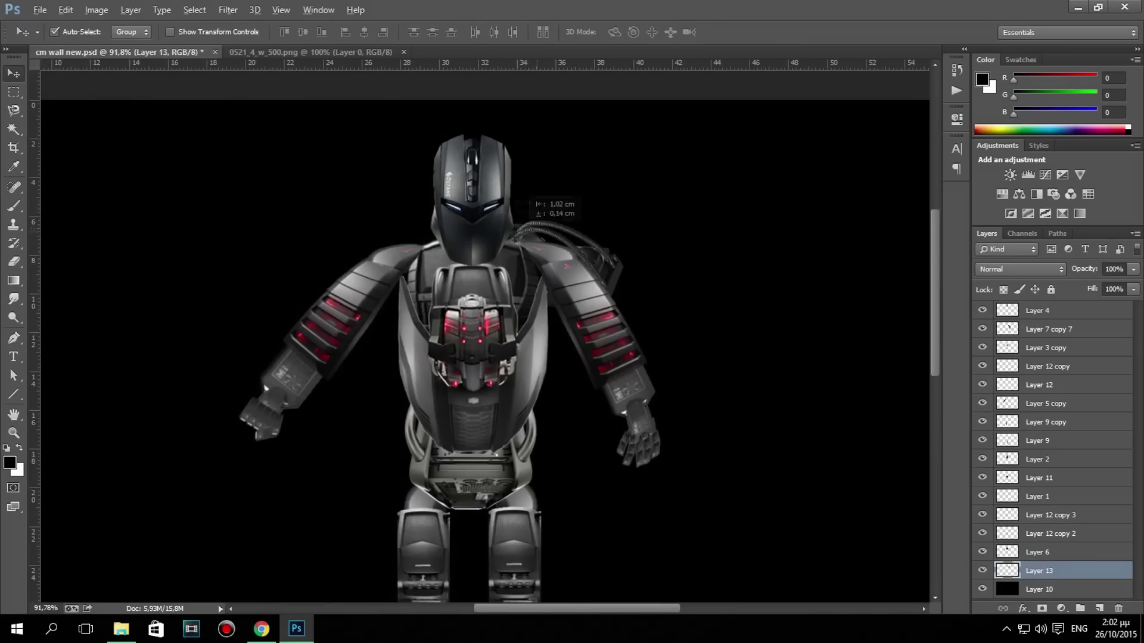
# Duplicate the cooler, flip it horizontally, and place it behind the left shoulder.
pyautogui.hotkey('ctrl', 'j')
pyautogui.click(66, 10)
pyautogui.click(333, 457)
pyautogui.moveTo(309, 229); pyautogui.dragTo(374, 253)
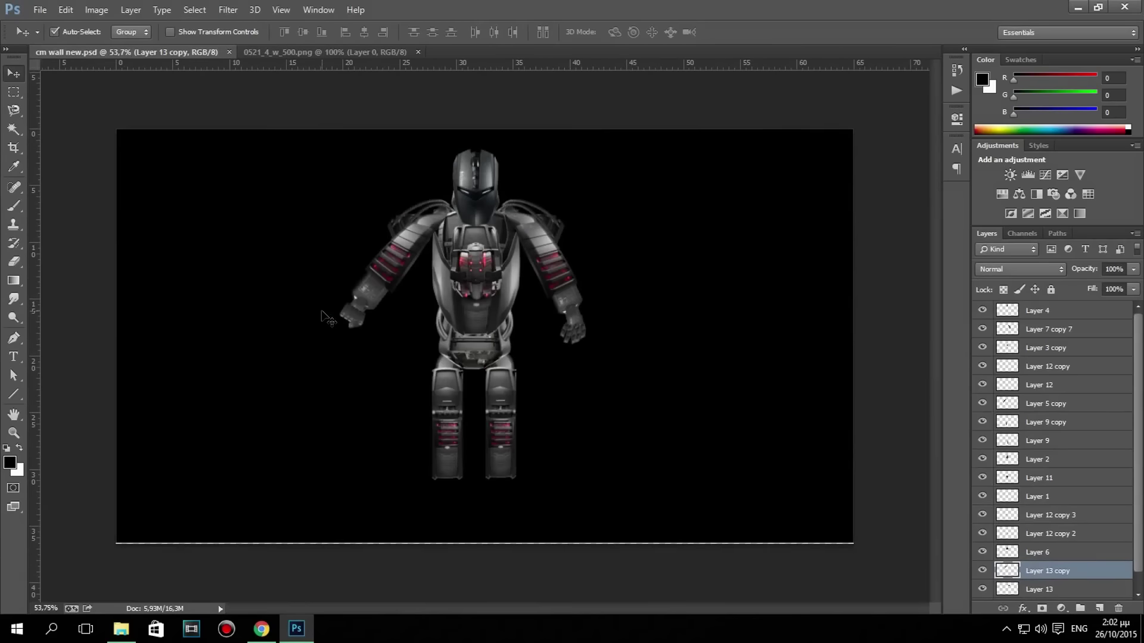
pyautogui.scroll(2, 453, 250)
# Nudge the chest armour down and put it into Warp transform.
pyautogui.moveTo(579, 228); pyautogui.dragTo(581, 246)
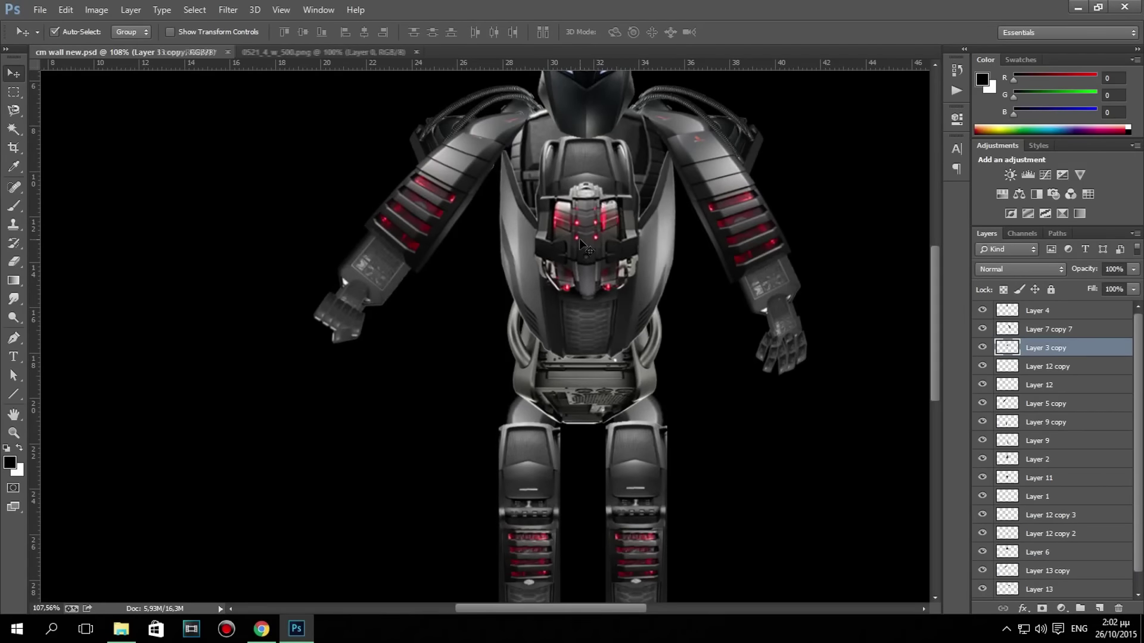
pyautogui.scroll(-3, 579, 239)
pyautogui.click(572, 286)
pyautogui.hotkey('ctrl', 't')
pyautogui.rightClick(570, 314)
pyautogui.click(590, 393)
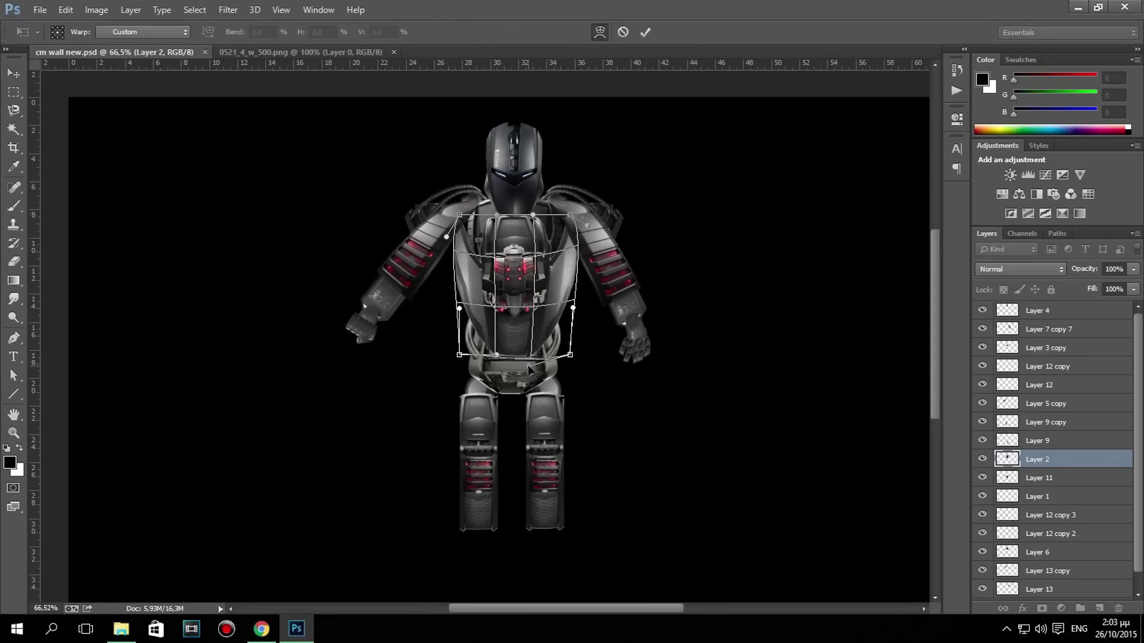
# Commit the chest warp and warp the right leg.
pyautogui.press('Return')
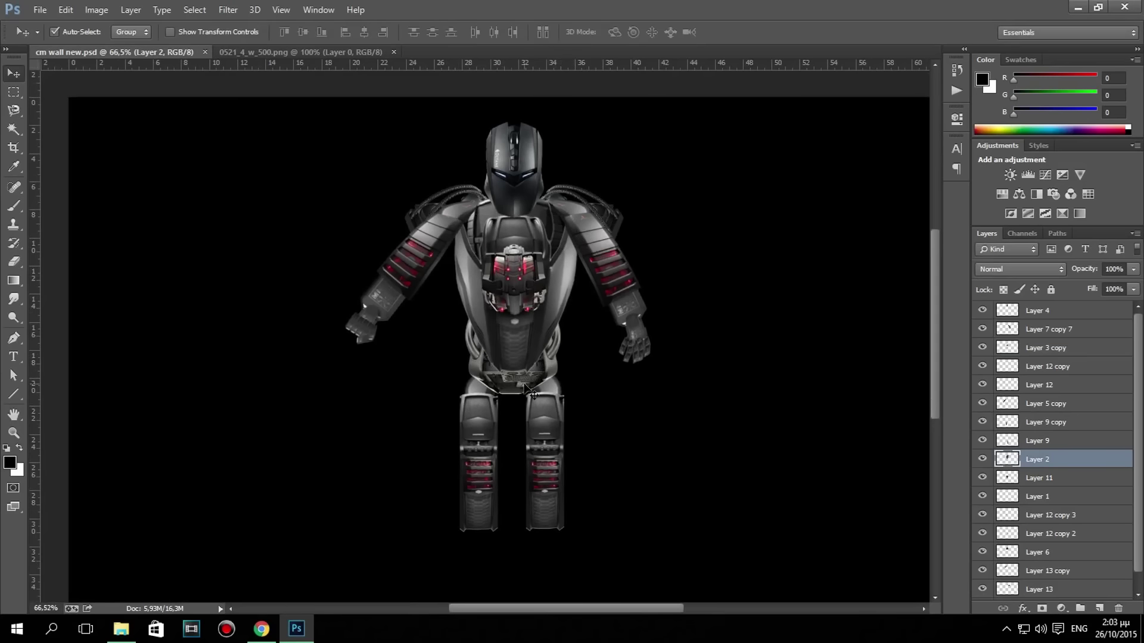
pyautogui.hotkey('ctrl', 't')
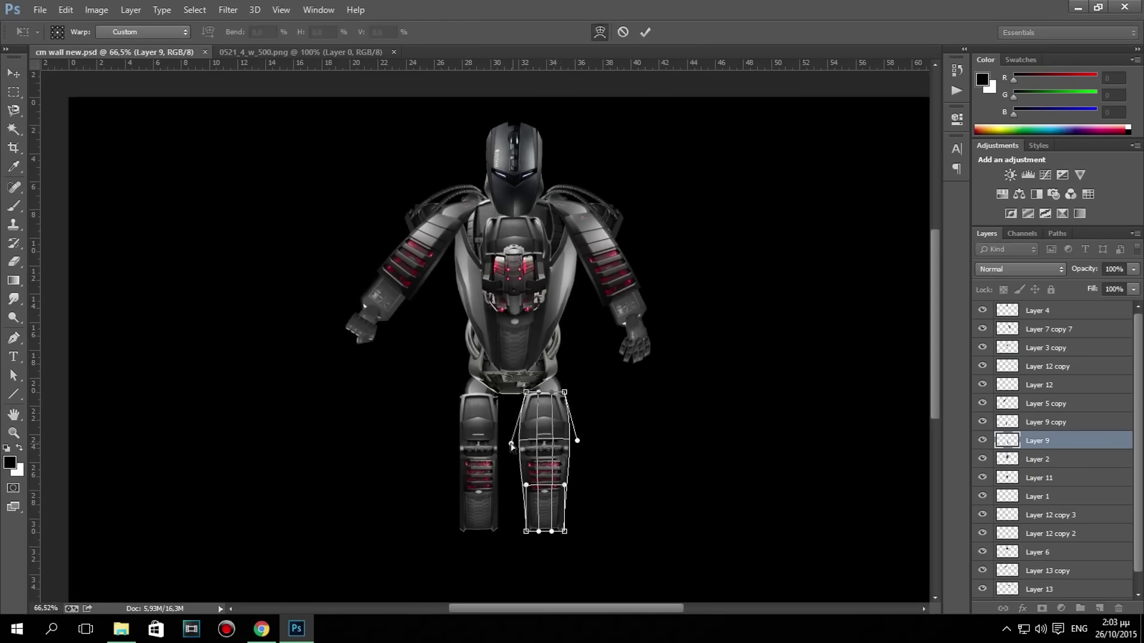
pyautogui.scroll(3, 512, 446)
pyautogui.press('Return')
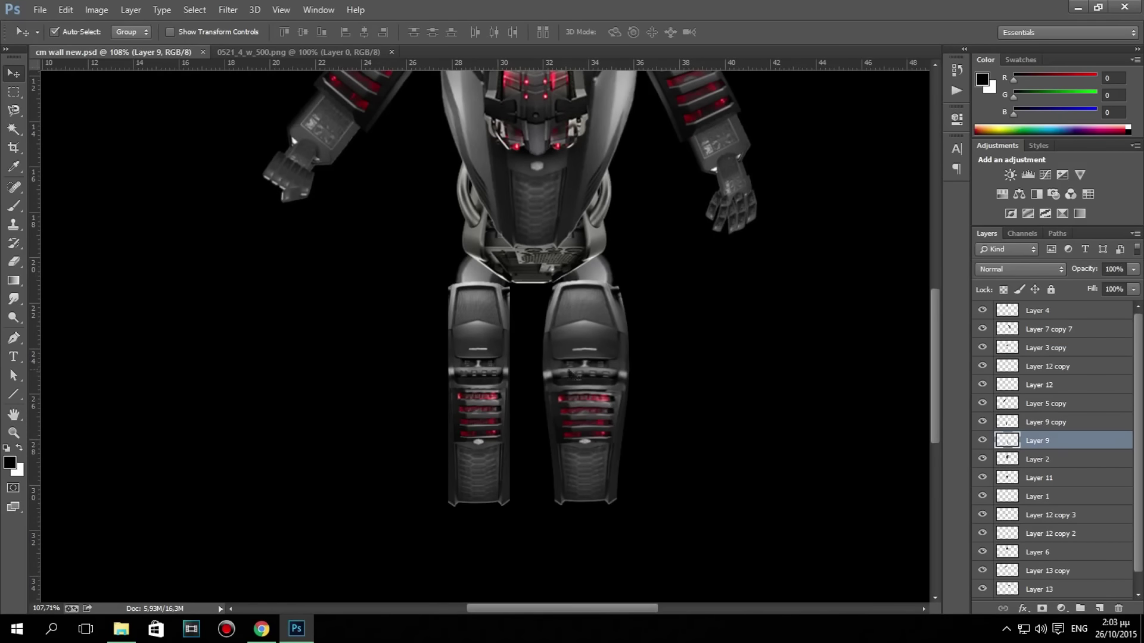
# Replace the old left leg with a copy of the rewarped right leg, then fit the canvas.
pyautogui.press('Delete')
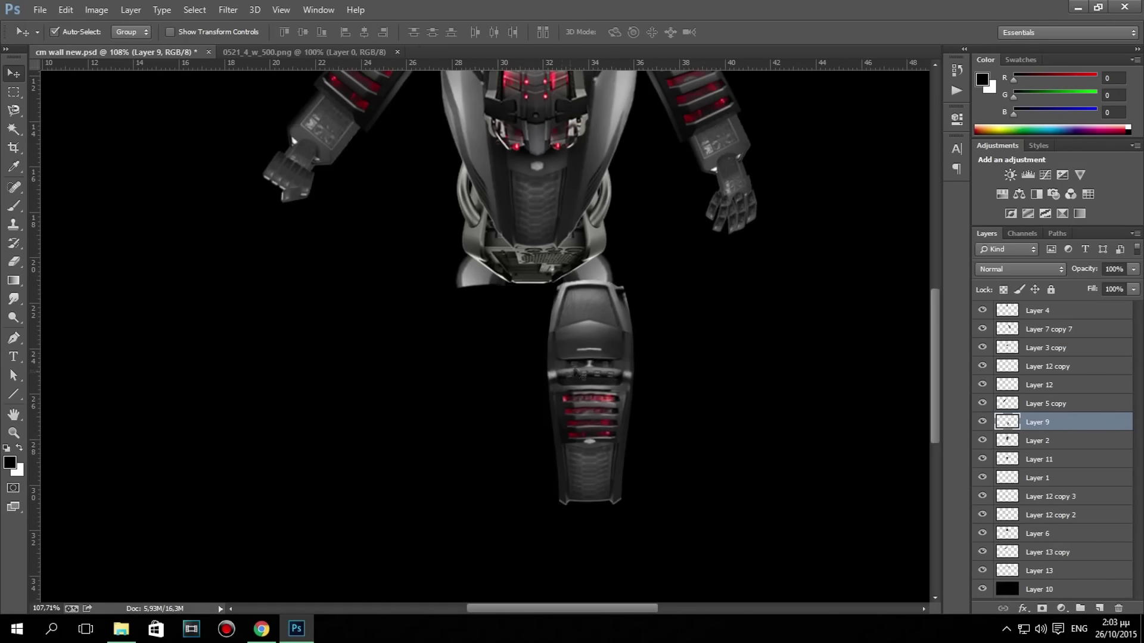
pyautogui.hotkey('ctrl', 't')
pyautogui.click(600, 32)
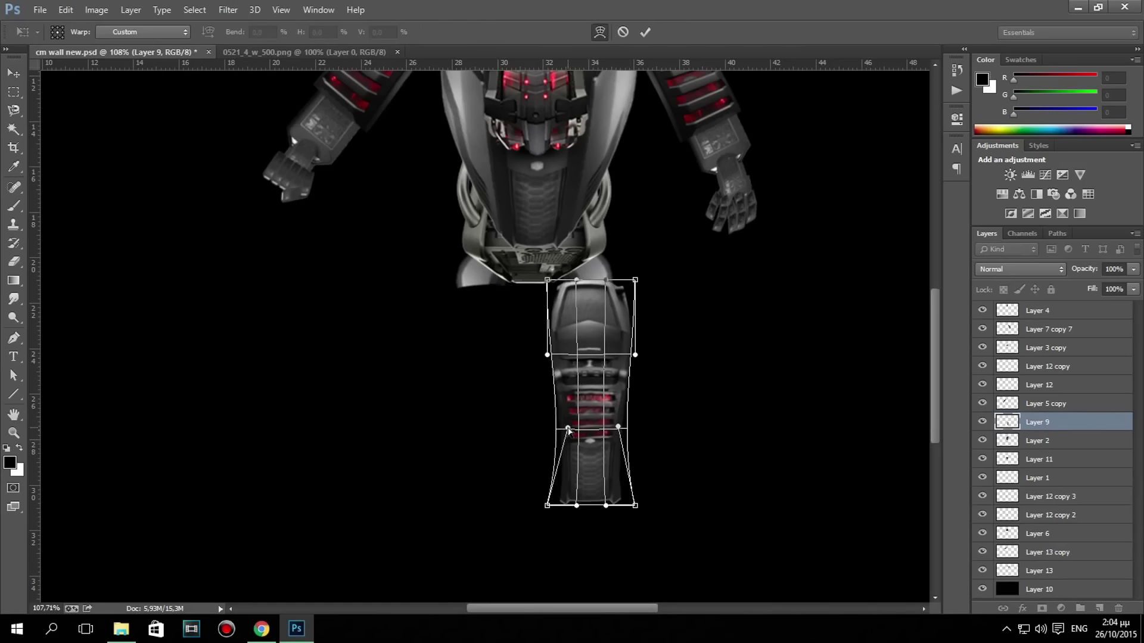
pyautogui.press('Return')
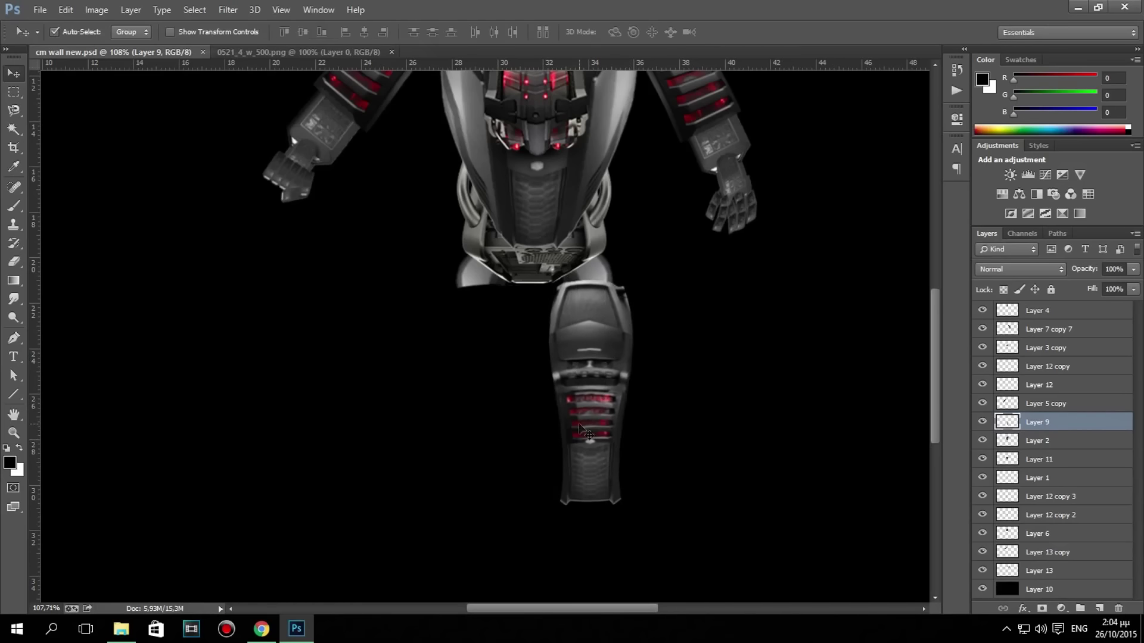
pyautogui.moveTo(572, 434); pyautogui.dragTo(456, 435)
pyautogui.hotkey('ctrl', '0')
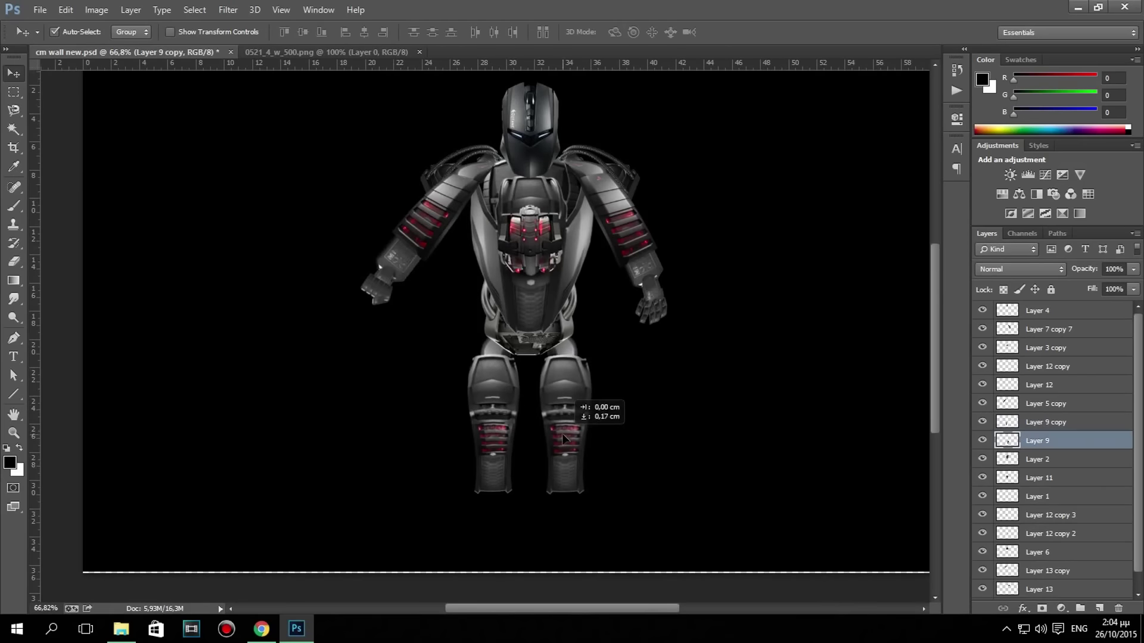
pyautogui.scroll(-2, 454, 369)
# Open the stryker.jpg image.
pyautogui.click(40, 9)
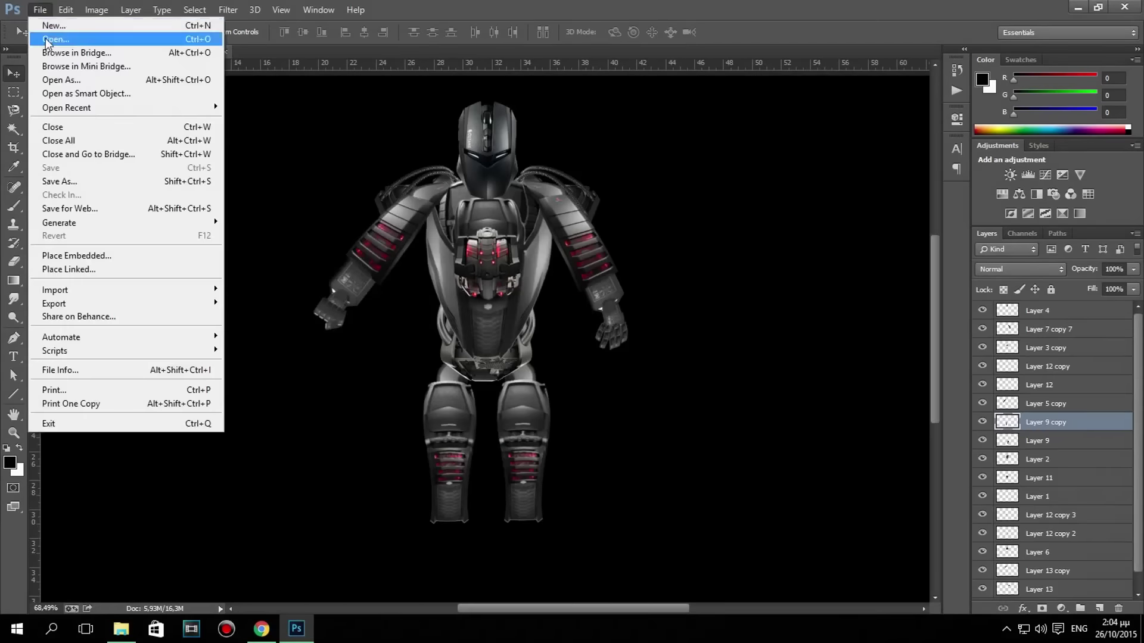
pyautogui.click(35, 35)
pyautogui.scroll(-5, 664, 352)
pyautogui.doubleClick(382, 394)
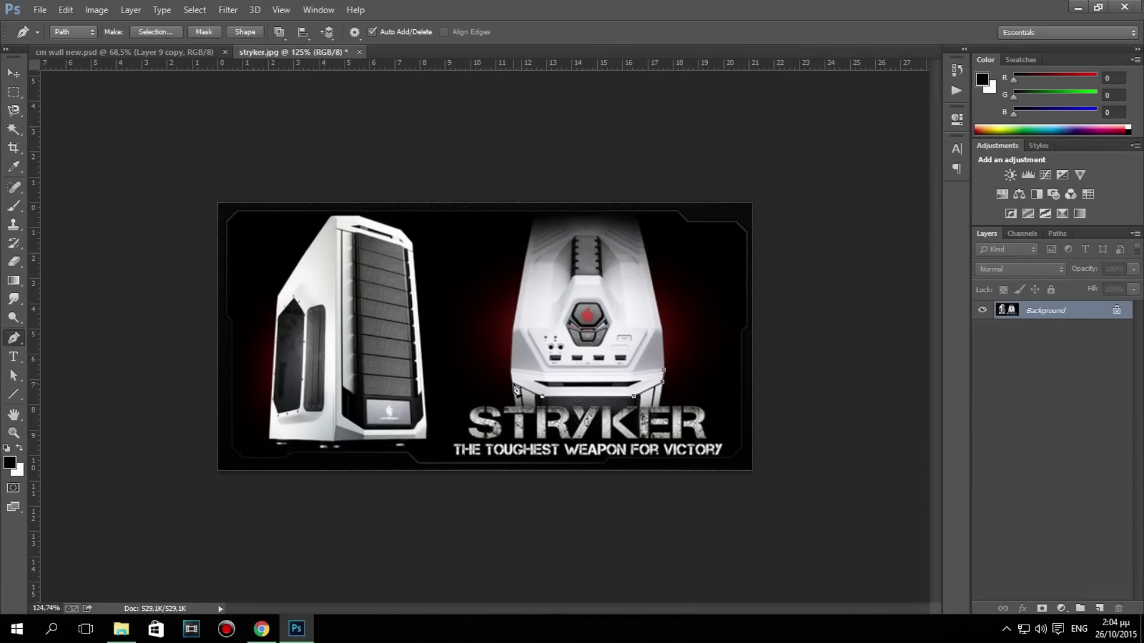
# Select the case front from its traced path, bring it into the wallpaper, and resize it.
pyautogui.rightClick(545, 370)
pyautogui.click(572, 338)
pyautogui.press('Return')
pyautogui.press('v')
pyautogui.moveTo(587, 310)
pyautogui.mouseDown()
pyautogui.moveTo(530, 351)
pyautogui.moveTo(536, 480)
pyautogui.moveTo(523, 513)
pyautogui.moveTo(541, 451)
pyautogui.mouseUp()
pyautogui.hotkey('ctrl', 't')
pyautogui.scroll(5, 522, 537)
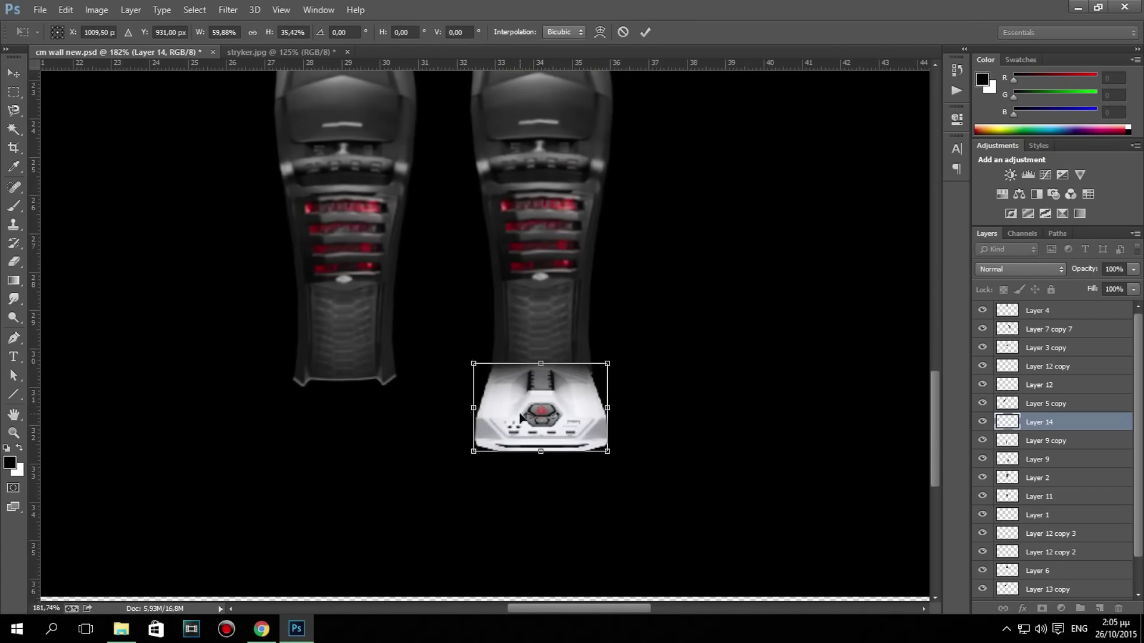
pyautogui.press('Return')
# Copy the white foot under the other leg and save the wallpaper.
pyautogui.scroll(-1, 549, 510)
pyautogui.scroll(-3, 549, 509)
pyautogui.scroll(3, 549, 509)
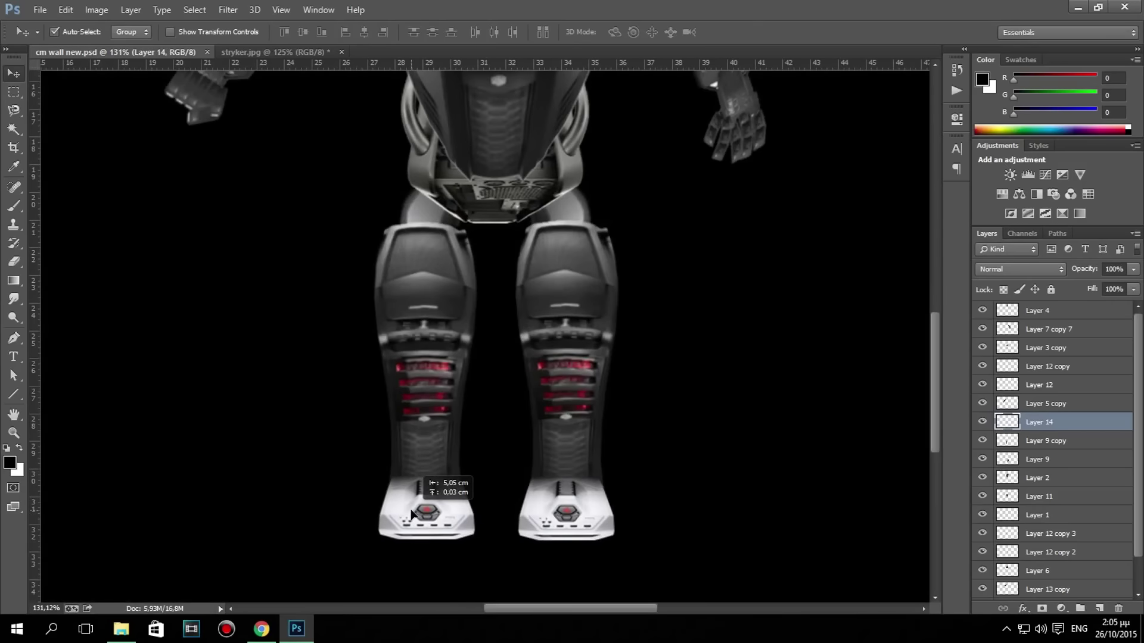
pyautogui.moveTo(410, 516); pyautogui.dragTo(413, 516)
pyautogui.hotkey('ctrl', 's')
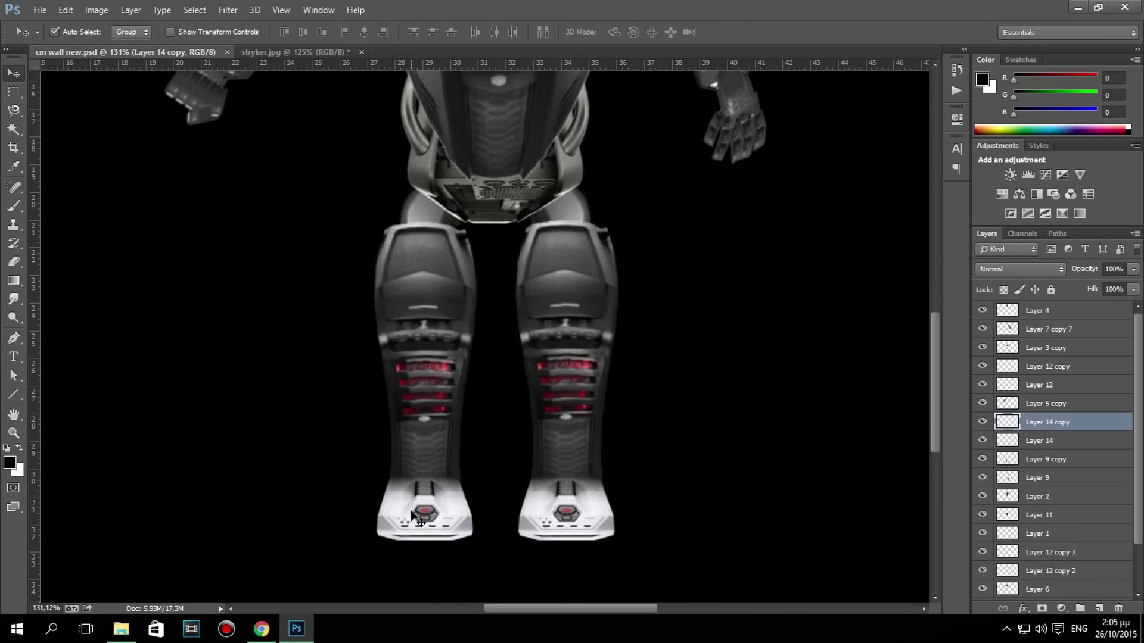
pyautogui.scroll(-3, 413, 516)
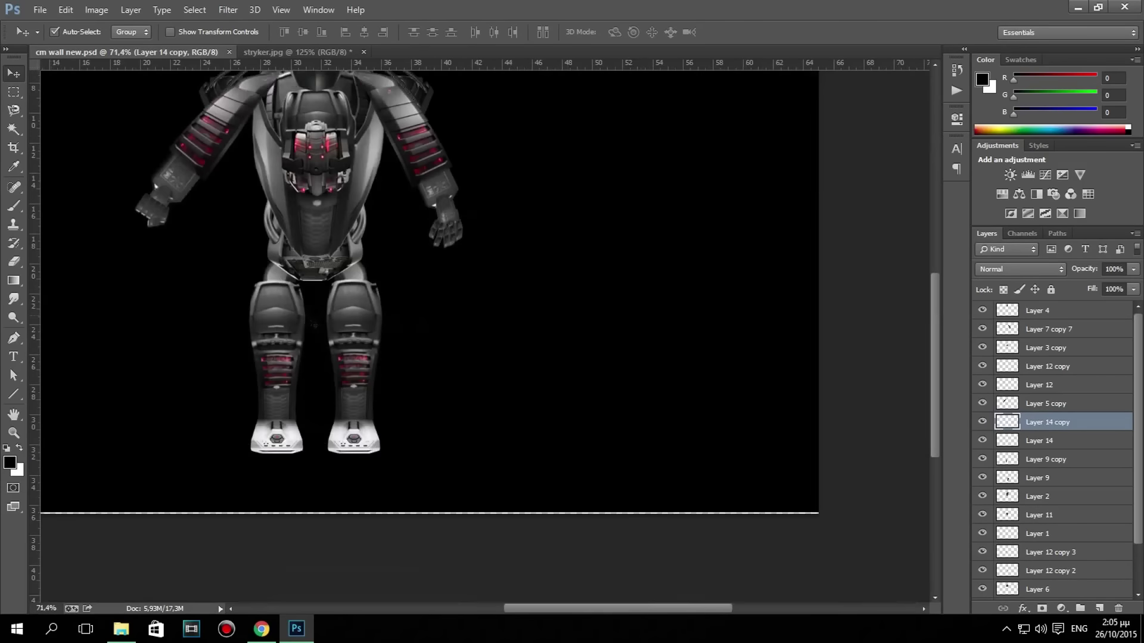
# On the arm layer Layer 5 copy, outline the first bright gap and remove its pixels.
pyautogui.scroll(2, 500, 344)
pyautogui.scroll(5, 250, 301)
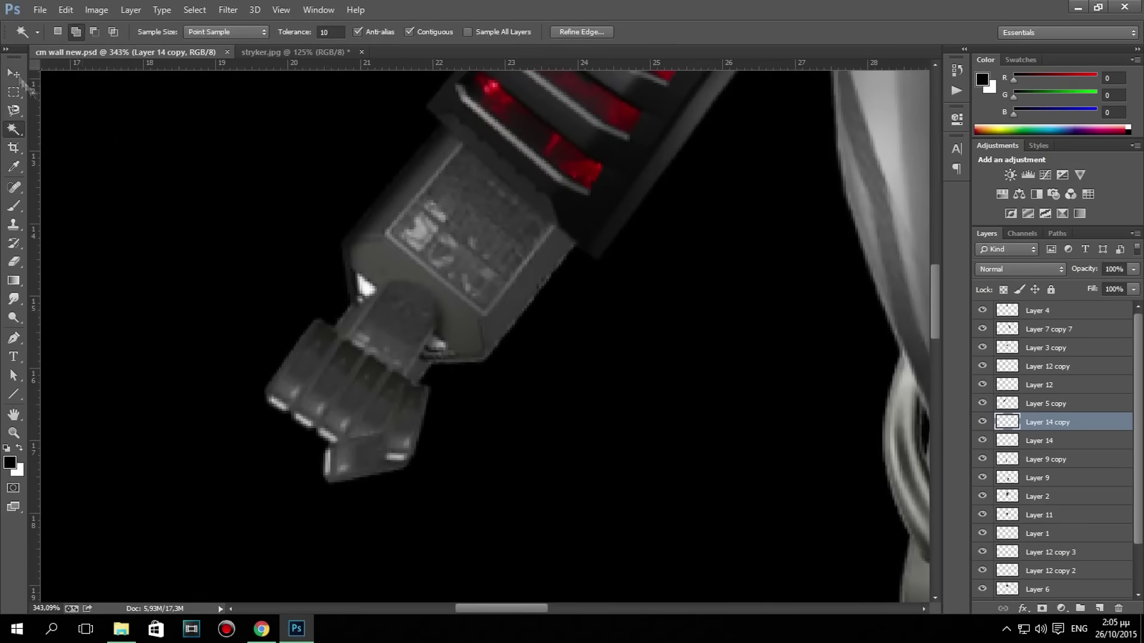
pyautogui.press('v')
pyautogui.click(549, 357)
pyautogui.scroll(-3, 548, 358)
pyautogui.scroll(4, 549, 357)
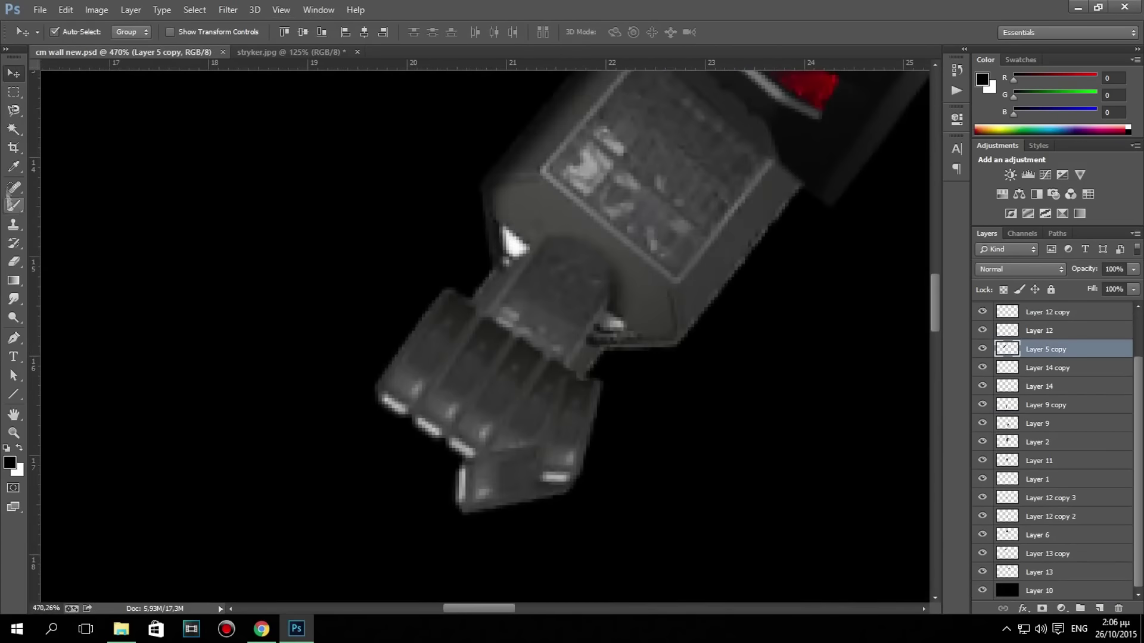
pyautogui.scroll(3, 504, 282)
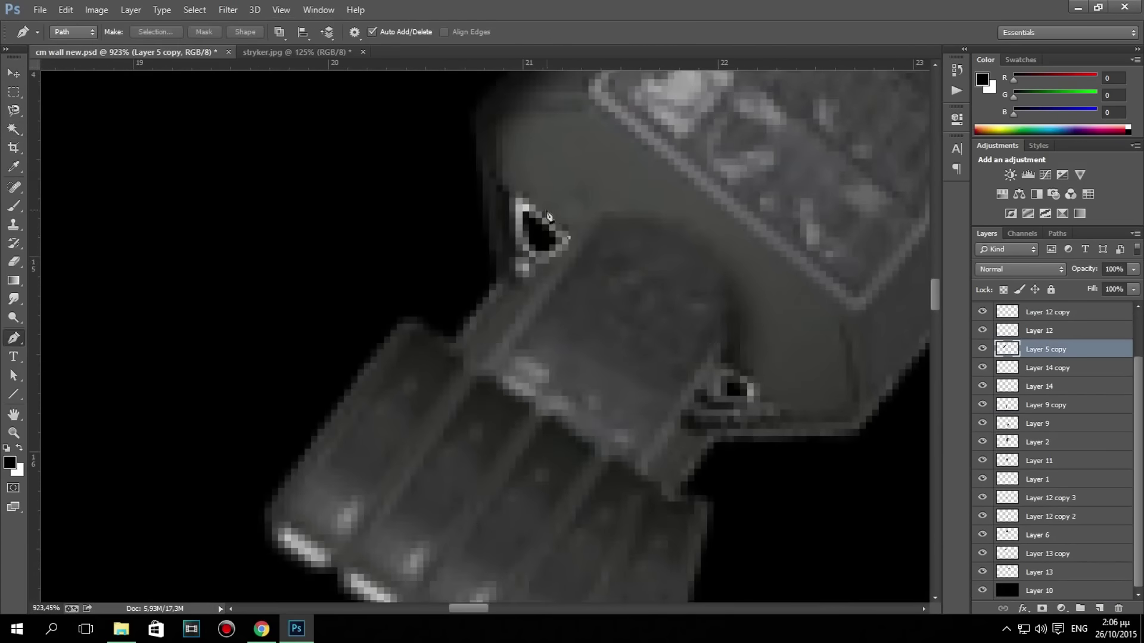
pyautogui.click(573, 246)
pyautogui.press('Return')
pyautogui.scroll(2, 685, 357)
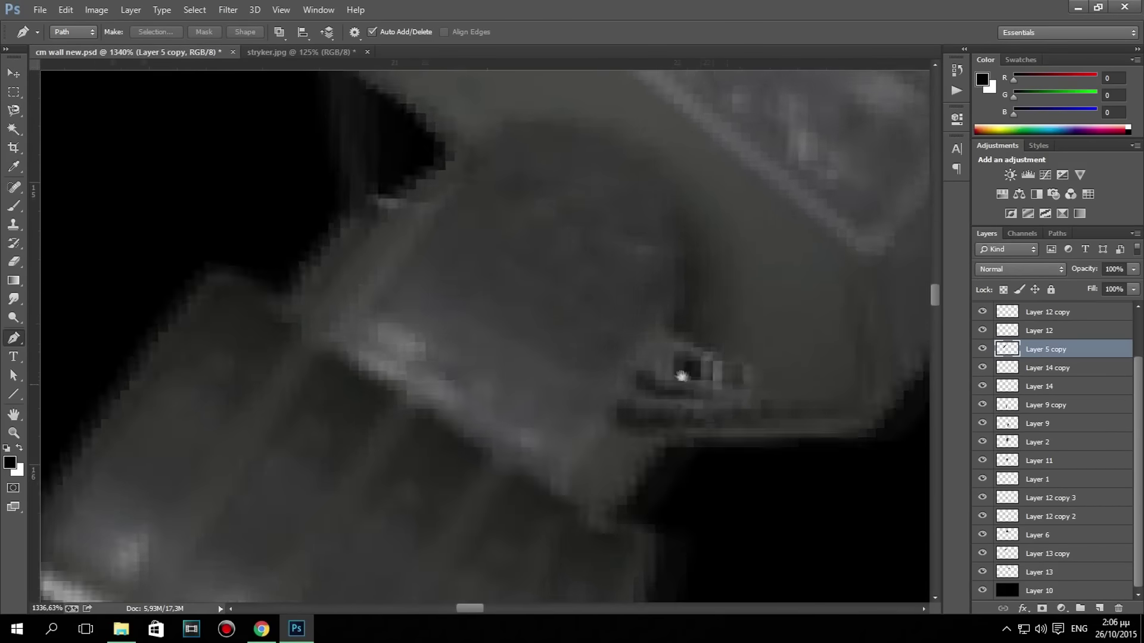
# Outline the next small gap, convert it to a selection, and delete it.
pyautogui.click(685, 338)
pyautogui.click(705, 357)
pyautogui.rightClick(680, 344)
pyautogui.click(715, 72)
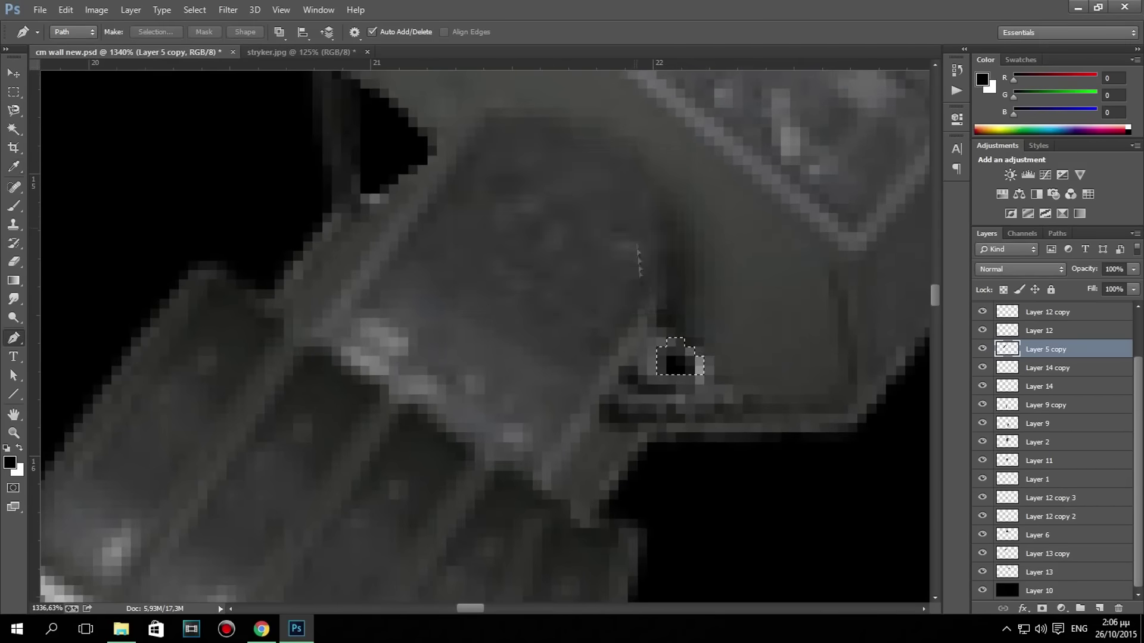
pyautogui.press('Return')
pyautogui.scroll(-2, 620, 263)
pyautogui.scroll(-3, 621, 263)
pyautogui.scroll(3, 658, 357)
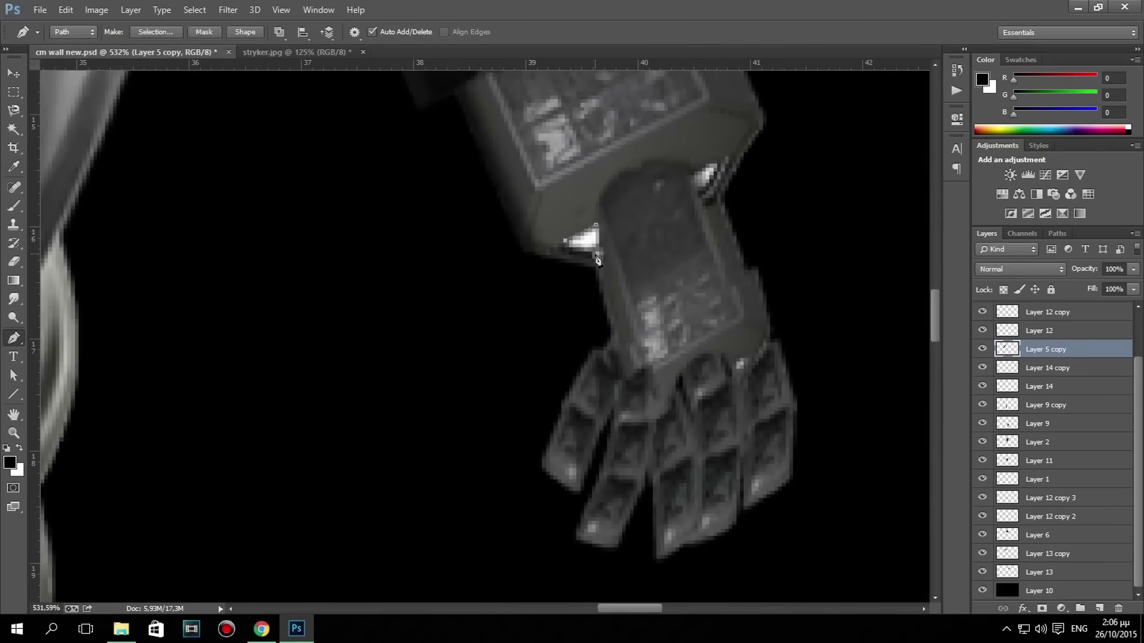
# Try cutting the wrist selection, then select the hand layer Layer 7 copy 7.
pyautogui.rightClick(698, 180)
pyautogui.click(738, 242)
pyautogui.press('Return')
pyautogui.hotkey('ctrl', 'x')
pyautogui.press('Return')
pyautogui.press('v')
pyautogui.click(649, 157)
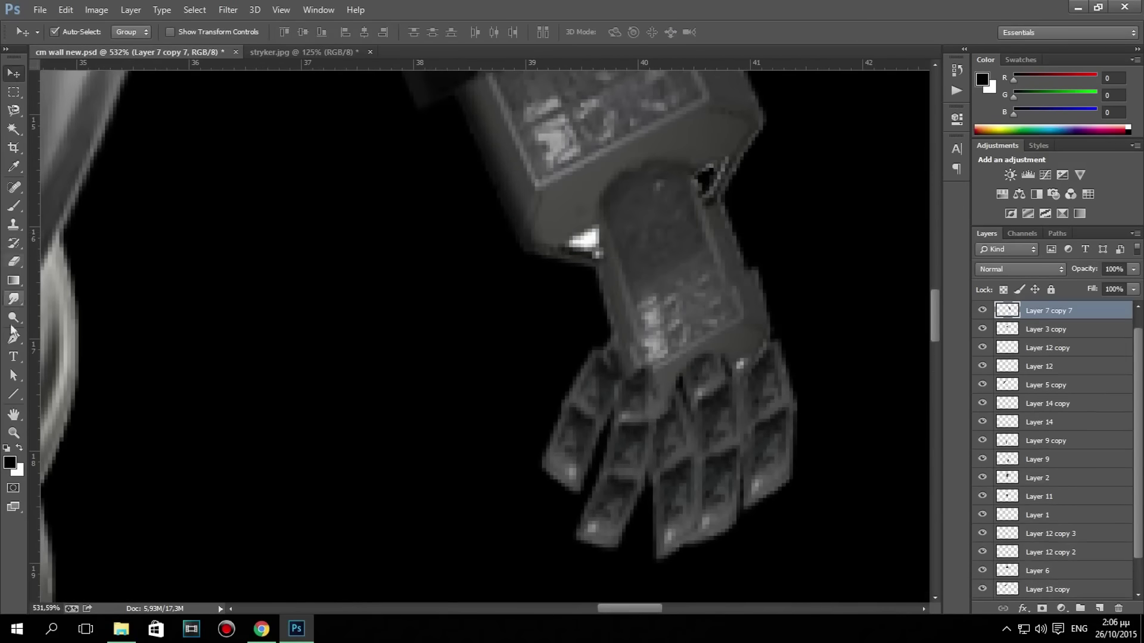
pyautogui.press('p')
# Use History to revert to the New Path Component state.
pyautogui.rightClick(602, 232)
pyautogui.press('Escape')
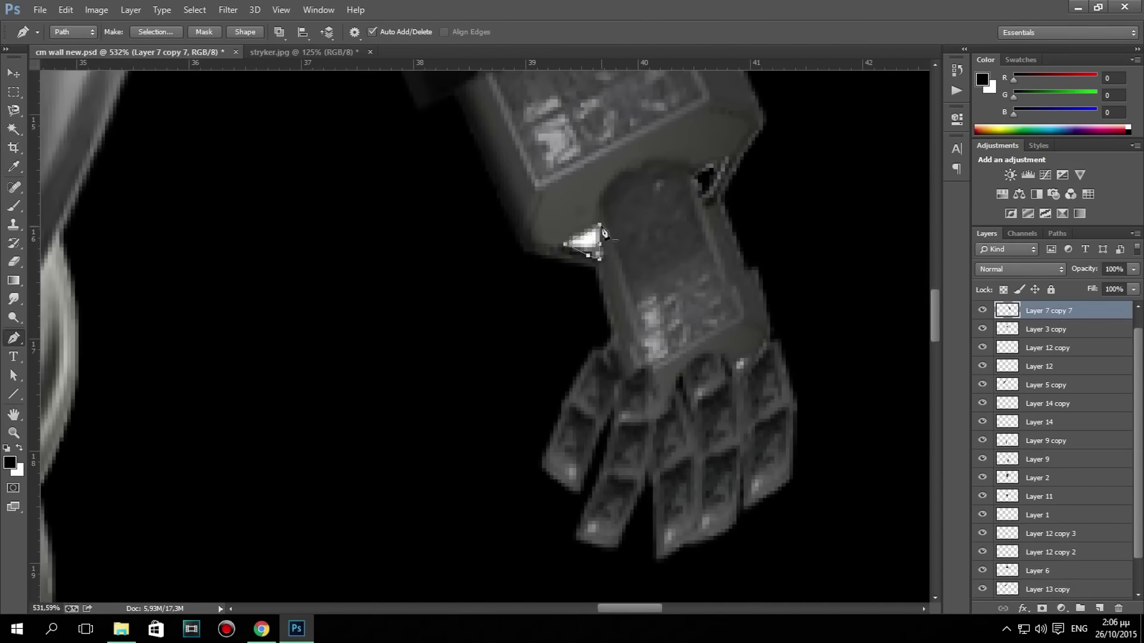
pyautogui.rightClick(601, 251)
pyautogui.click(613, 370)
pyautogui.click(956, 70)
pyautogui.click(851, 374)
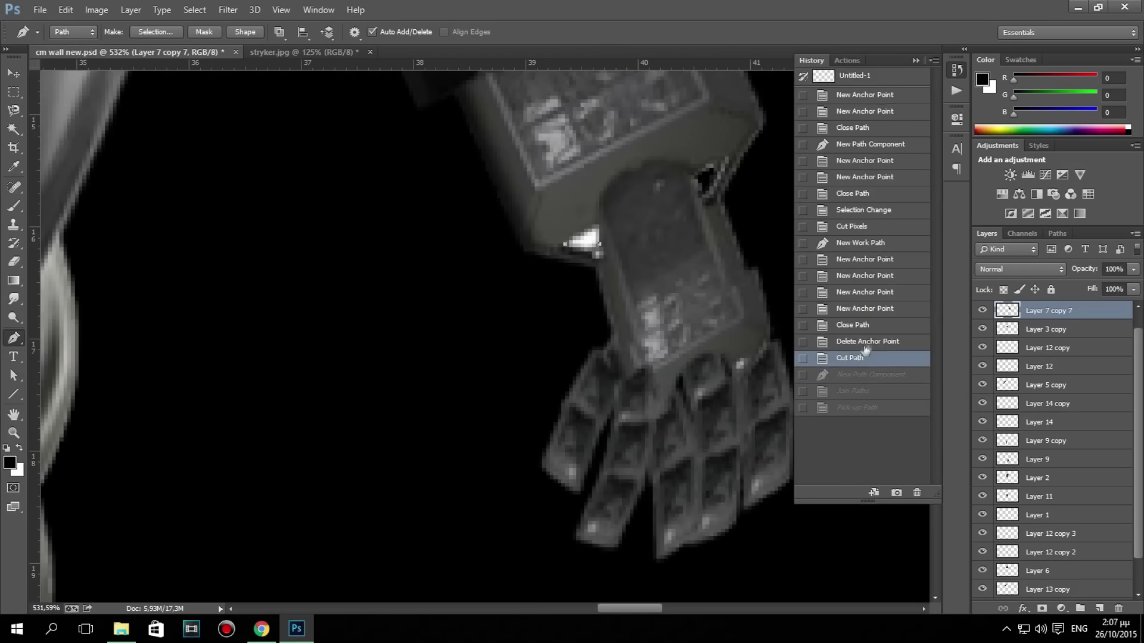
# Make a selection from the wrist outline and cut those pixels away.
pyautogui.rightClick(598, 244)
pyautogui.click(619, 364)
pyautogui.click(648, 179)
pyautogui.hotkey('ctrl', 'x')
pyautogui.hotkey('ctrl', '0')
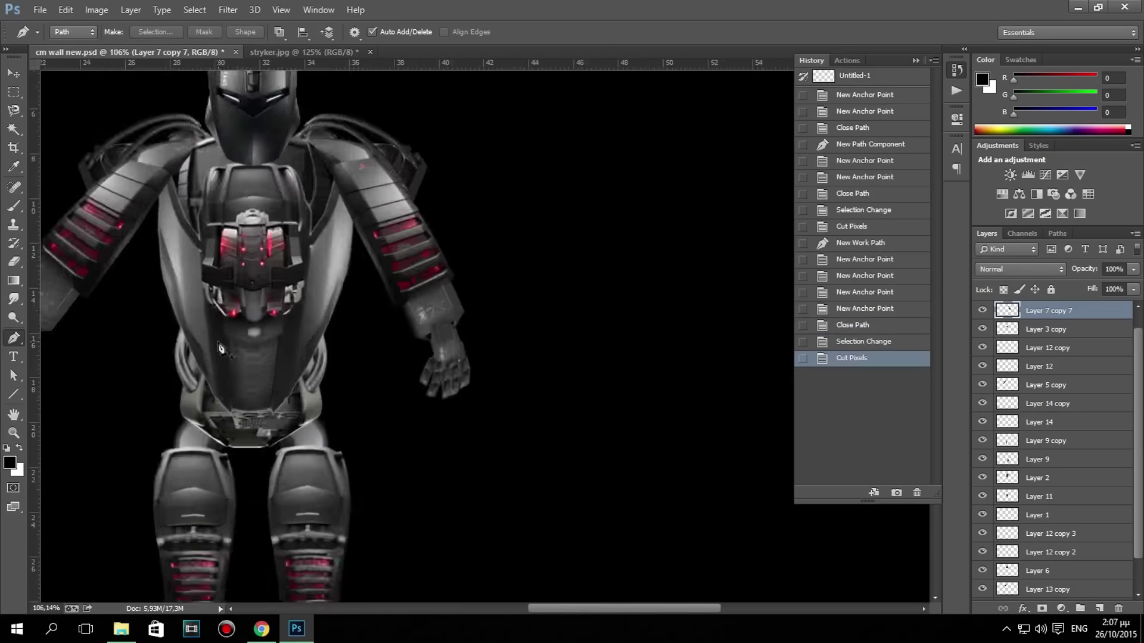
# Nudge the left white boot up into line with the robot and clear the selection.
pyautogui.moveTo(393, 260); pyautogui.dragTo(463, 286)
pyautogui.scroll(3, 463, 286)
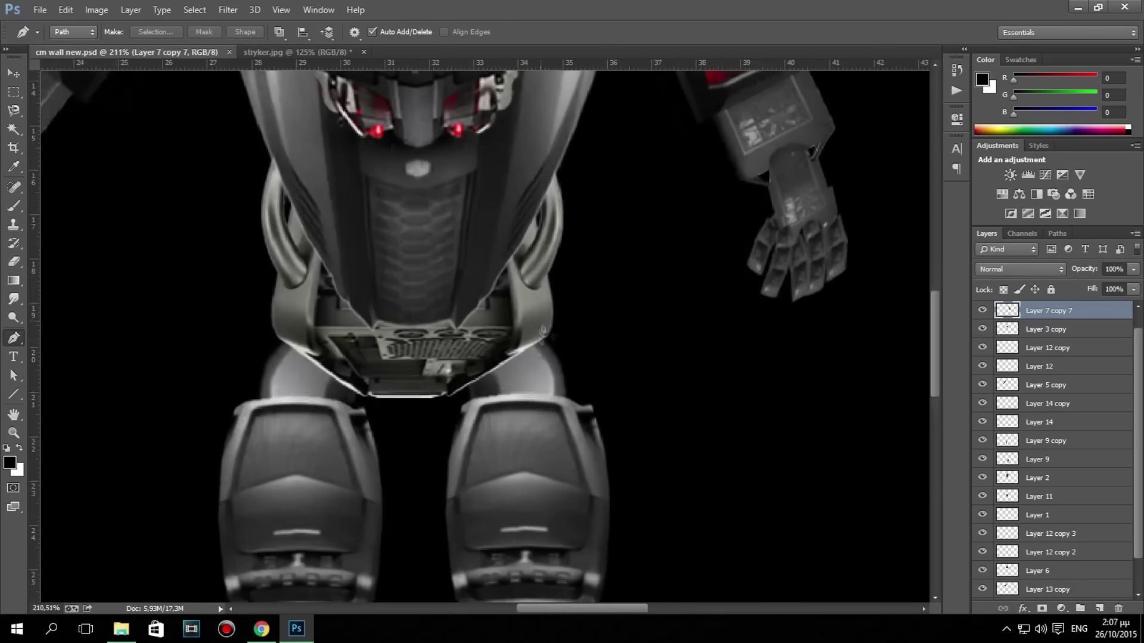
pyautogui.scroll(3, 608, 370)
pyautogui.press('v')
pyautogui.click(280, 361)
pyautogui.moveTo(280, 361); pyautogui.dragTo(275, 334)
pyautogui.press('m')
pyautogui.hotkey('ctrl', 'd')
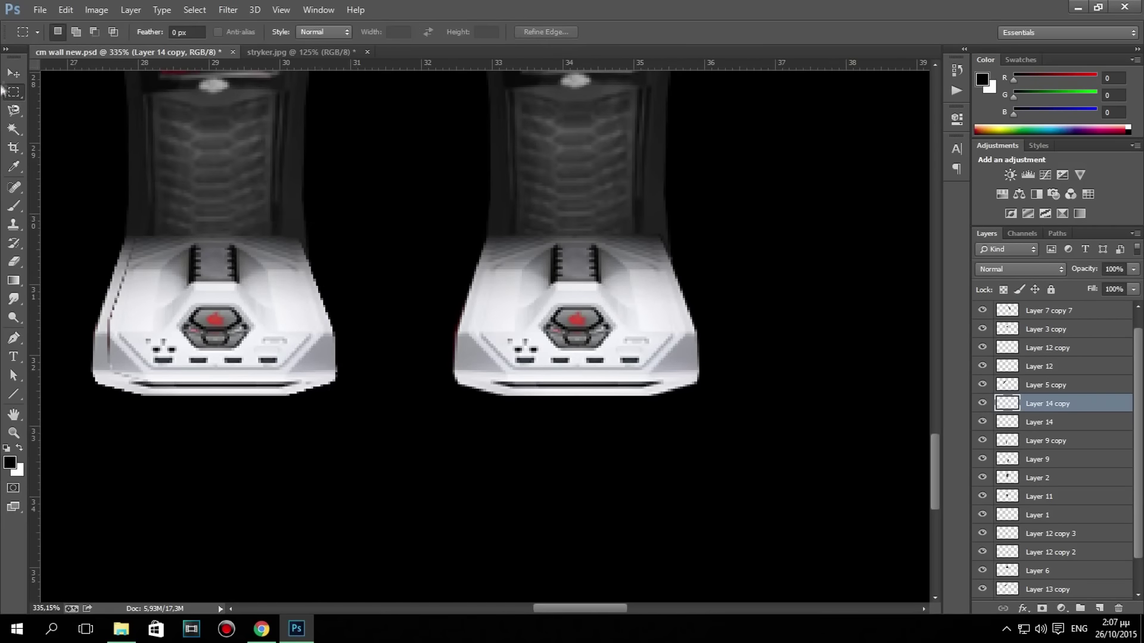
# Reorder the boot layers: Layer 14 copy below Layer 12 copy 2, Layer 14 below it.
pyautogui.scroll(2, 107, 238)
pyautogui.press('v')
pyautogui.moveTo(1047, 403); pyautogui.dragTo(1065, 566)
pyautogui.scroll(-5, 477, 298)
pyautogui.moveTo(1039, 403); pyautogui.dragTo(1048, 560)
# Add an Inner Shadow layer style to both Layer 14 and Layer 14 copy.
pyautogui.doubleClick(1040, 552)
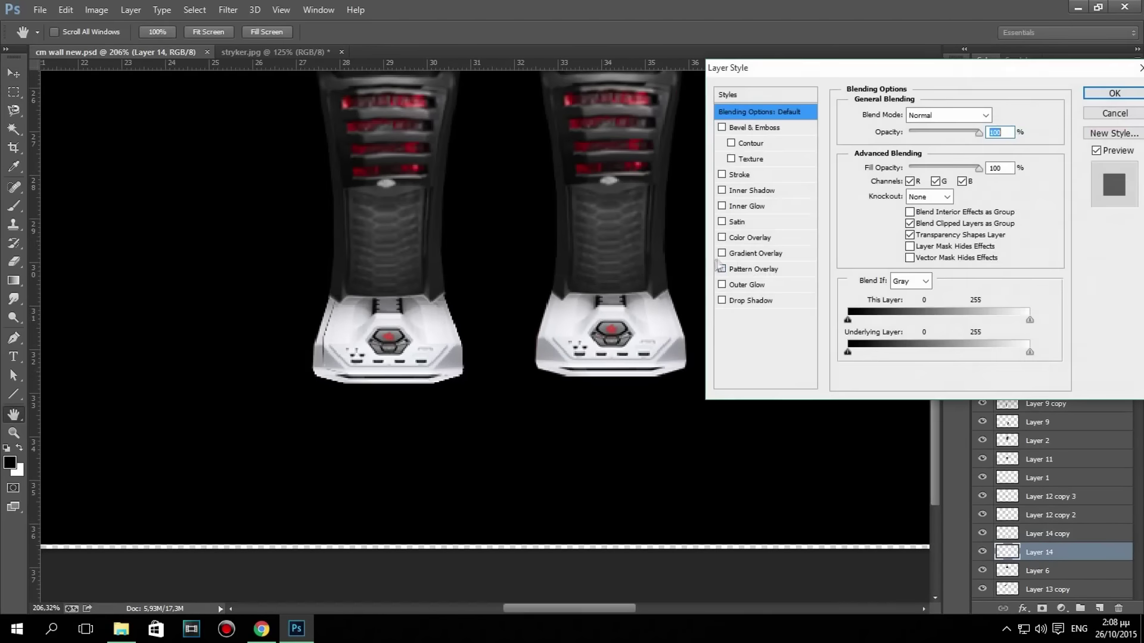
pyautogui.click(748, 191)
pyautogui.click(1114, 93)
pyautogui.doubleClick(1074, 536)
pyautogui.click(723, 191)
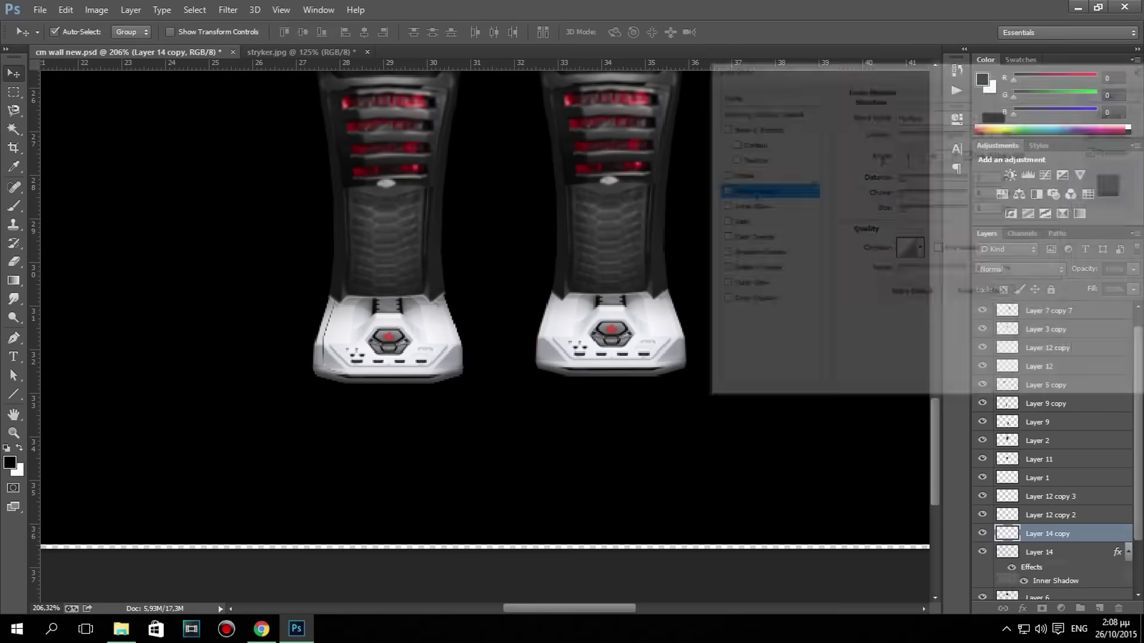
pyautogui.press('Return')
# Fit the whole robot in view and save the wallpaper.
pyautogui.scroll(-3, 444, 360)
pyautogui.scroll(2, 444, 361)
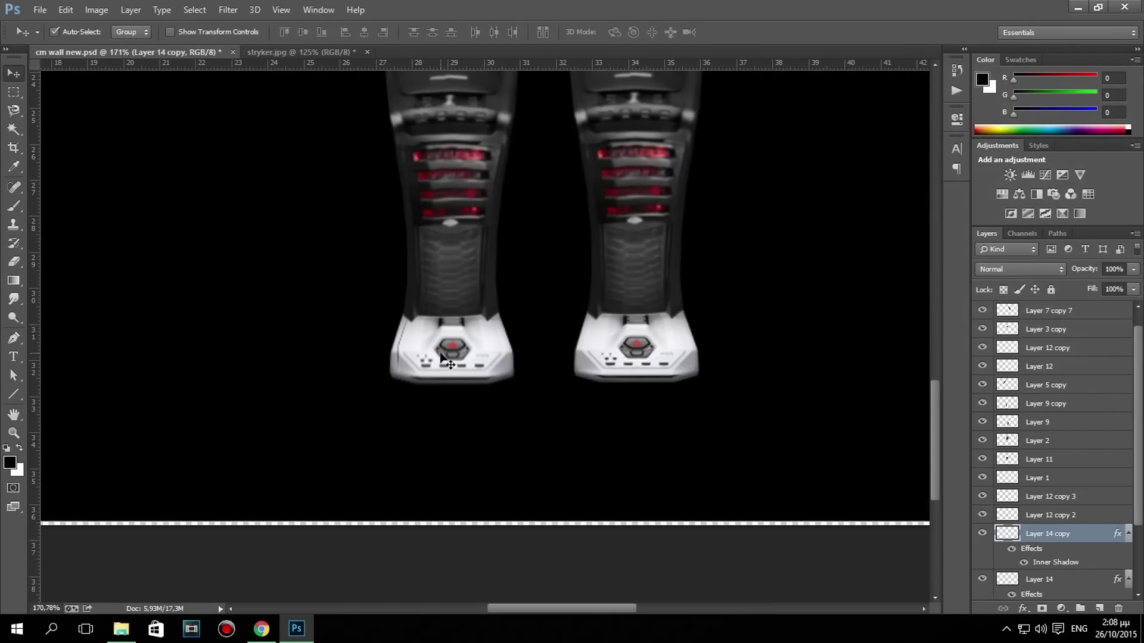
pyautogui.hotkey('ctrl', '0')
pyautogui.hotkey('ctrl', 's')
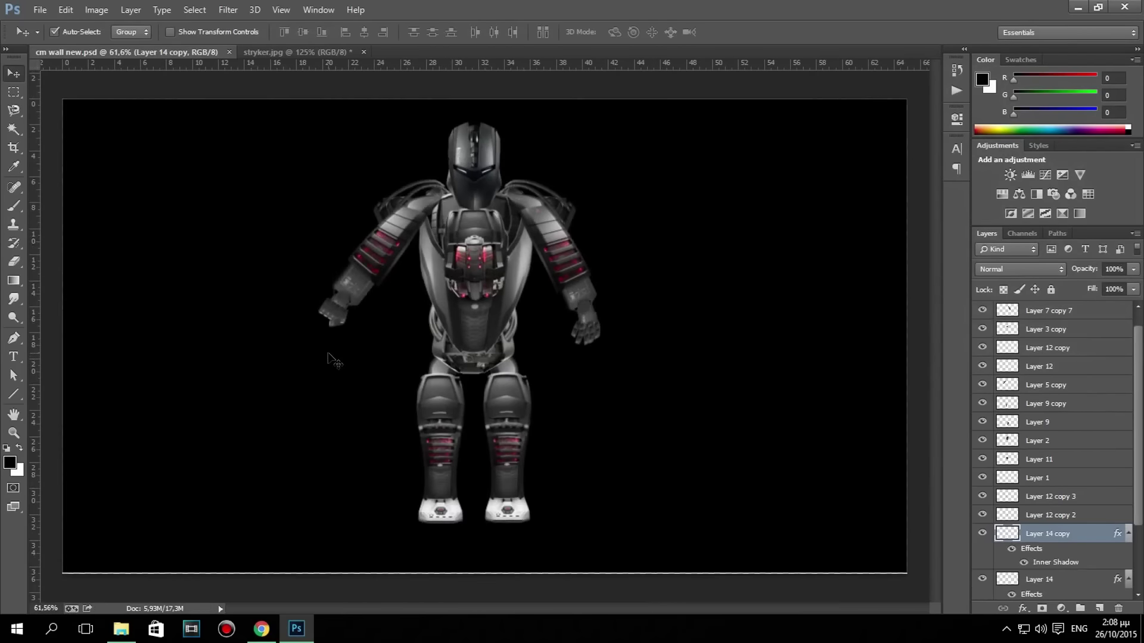
# Close the stryker image without saving and shift the robot's head layer slightly down.
pyautogui.click(364, 52)
pyautogui.click(582, 235)
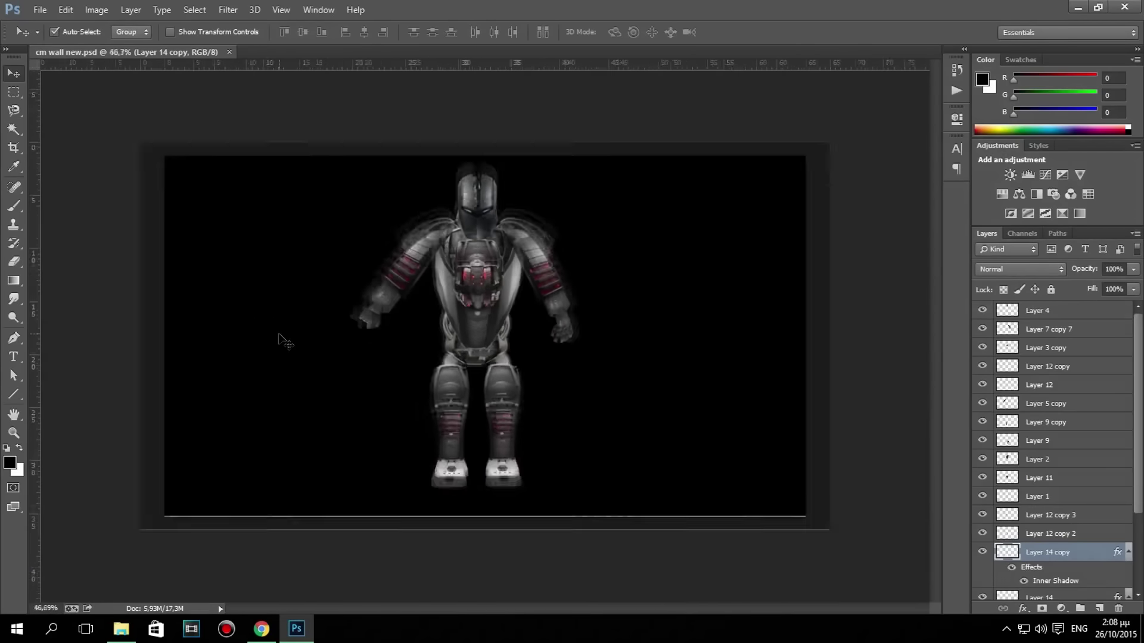
pyautogui.hotkey('ctrl', '0')
pyautogui.click(421, 196)
pyautogui.click(579, 207)
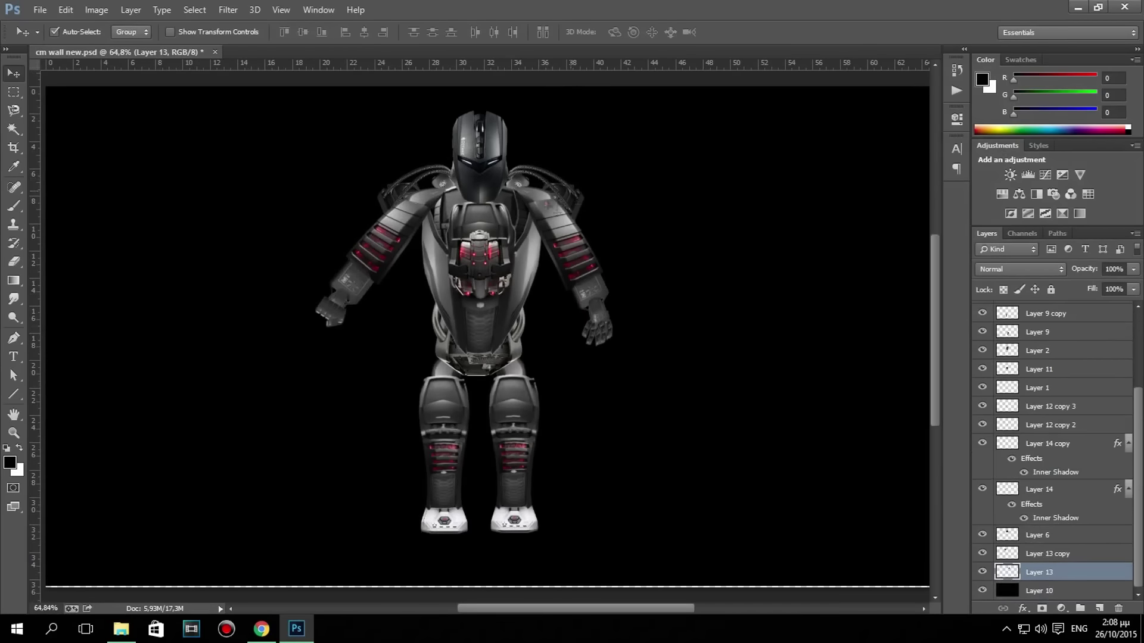
pyautogui.moveTo(486, 119); pyautogui.dragTo(486, 131)
pyautogui.scroll(-2, 474, 424)
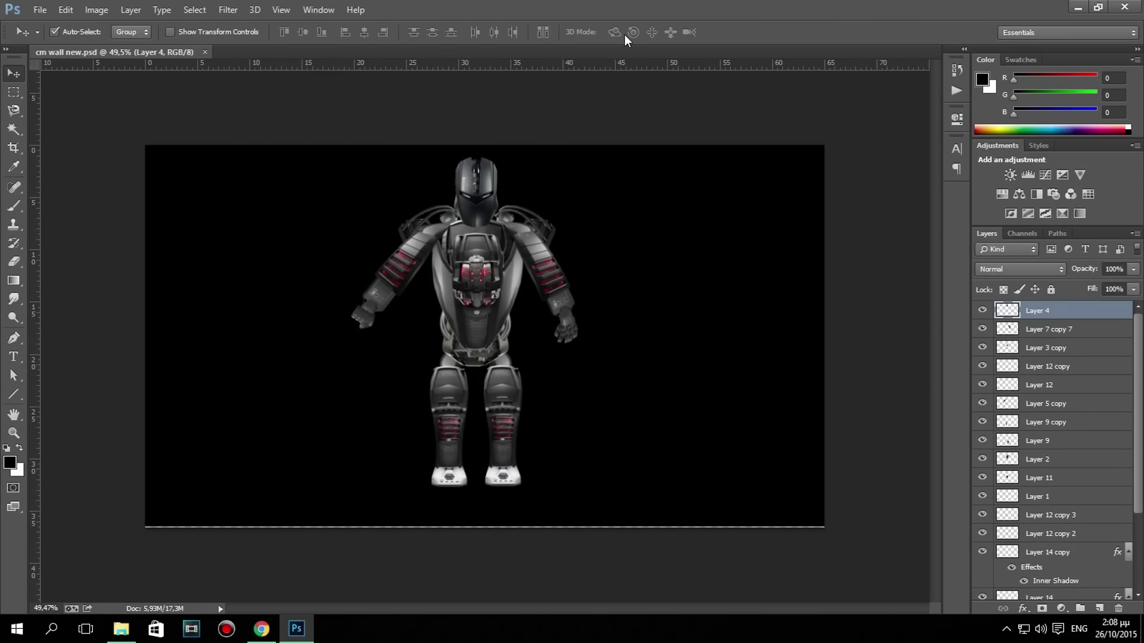
# Save a copy of the wallpaper as 'cm wall newmerge'.
pyautogui.hotkey('ctrl', 'shift', 's')
pyautogui.write('merge')
pyautogui.press('Return')
pyautogui.press('Return')
# Select all the robot part layers, Layer 4 through Layer 13 copy, and merge them into one.
pyautogui.rightClick(1041, 332)
pyautogui.click(864, 467)
pyautogui.hotkey('ctrl', 'z')
pyautogui.rightClick(1047, 344)
pyautogui.press('Escape')
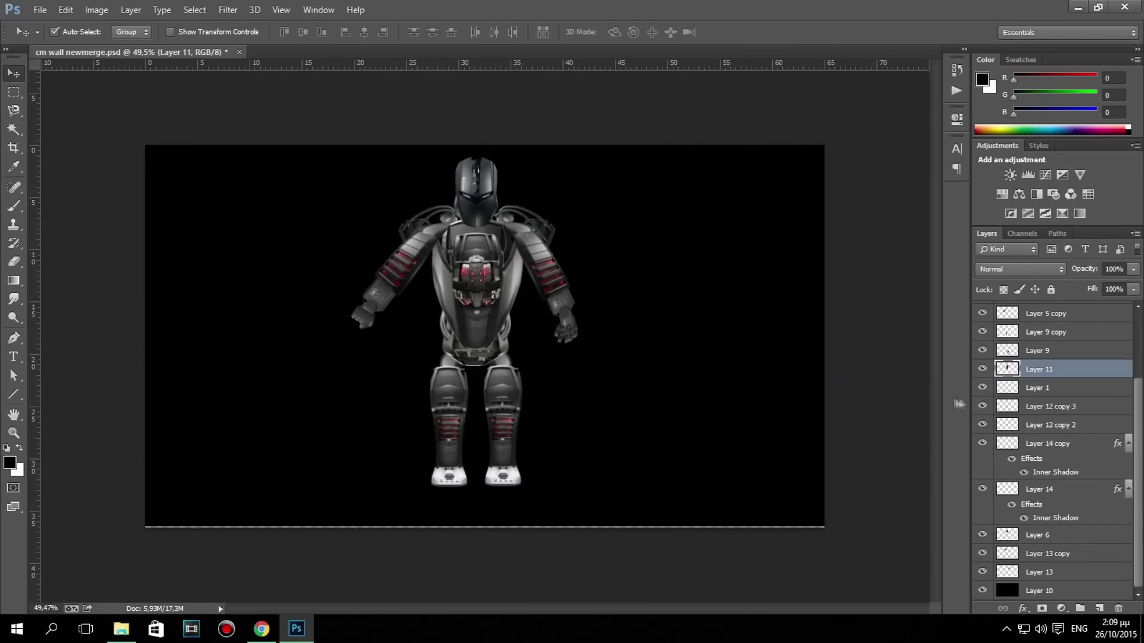
pyautogui.keyDown('shift'); pyautogui.click(1047, 370); pyautogui.keyUp('shift')
pyautogui.keyDown('shift'); pyautogui.click(1045, 572); pyautogui.keyUp('shift')
pyautogui.scroll(-1, 1044, 570)
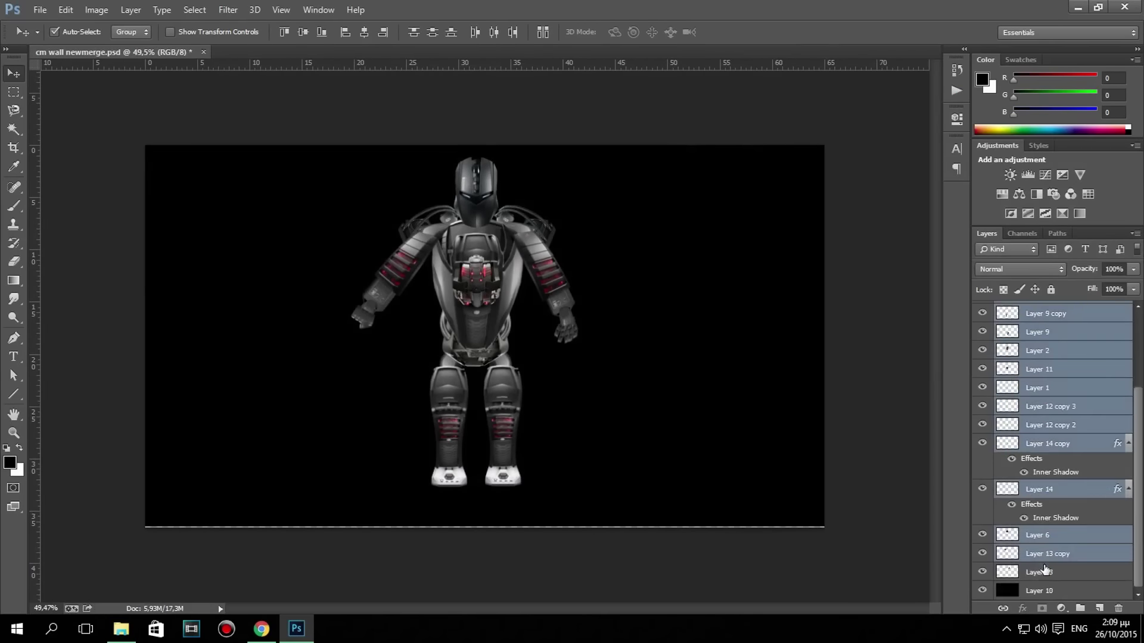
pyautogui.scroll(3, 1072, 381)
pyautogui.keyDown('ctrl'); pyautogui.click(1047, 310); pyautogui.keyUp('ctrl')
pyautogui.hotkey('ctrl', 'e')
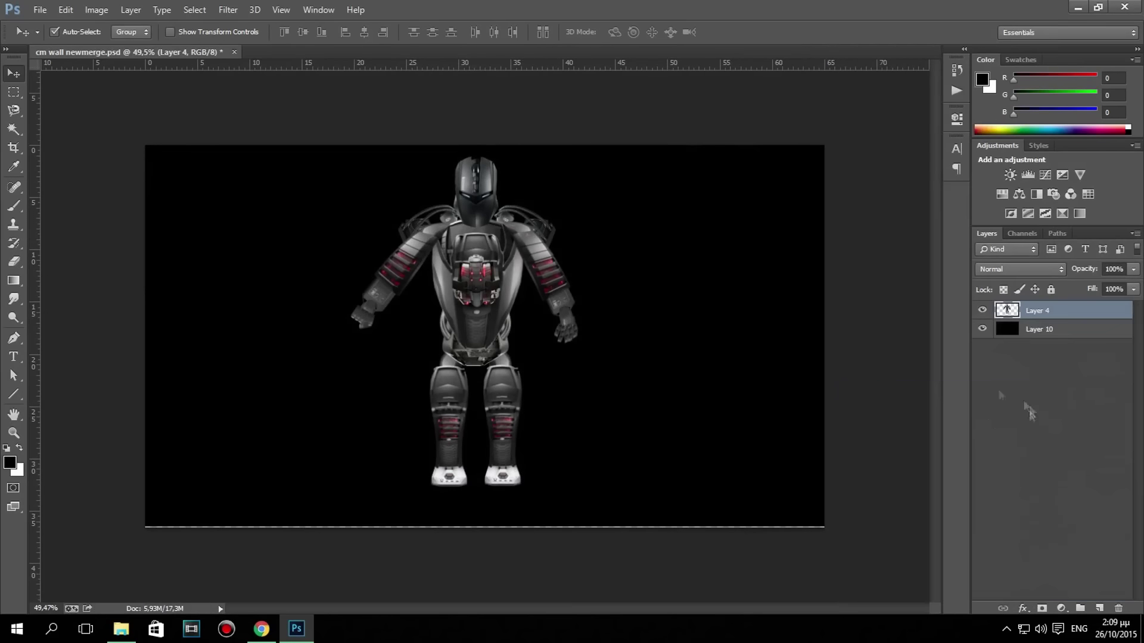
pyautogui.hotkey('ctrl', 't')
# Warp the merged robot, pulling the bottom corners outward and down and bending the sides.
pyautogui.moveTo(498, 499); pyautogui.dragTo(502, 516)
pyautogui.moveTo(426, 487); pyautogui.dragTo(416, 516)
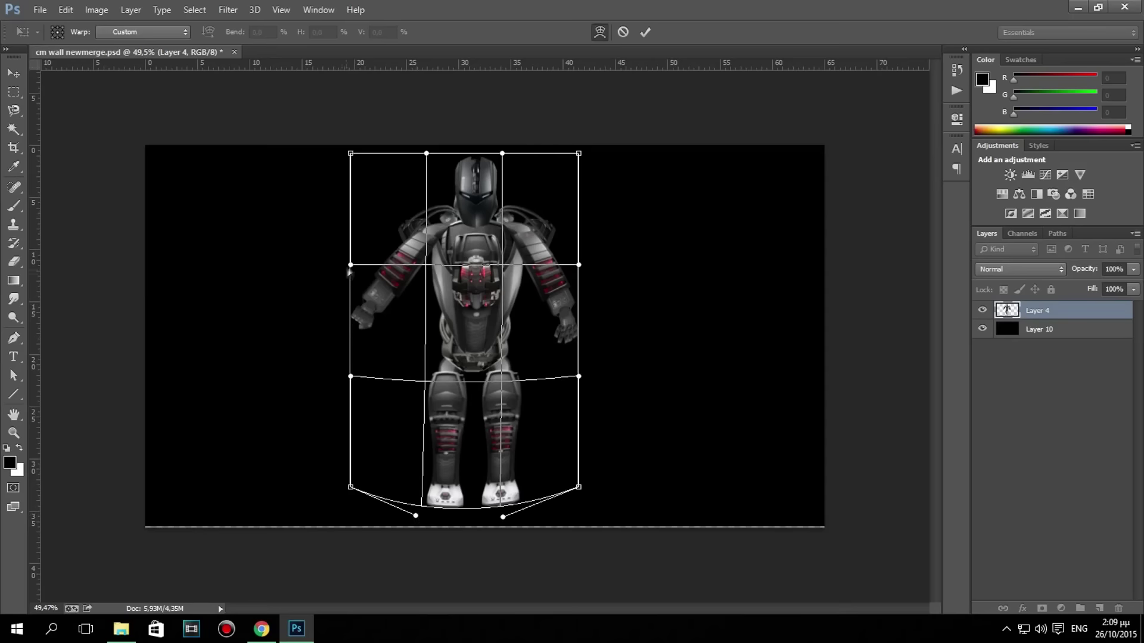
pyautogui.moveTo(350, 264); pyautogui.dragTo(379, 221)
pyautogui.moveTo(578, 264); pyautogui.dragTo(581, 269)
pyautogui.moveTo(579, 153); pyautogui.dragTo(584, 138)
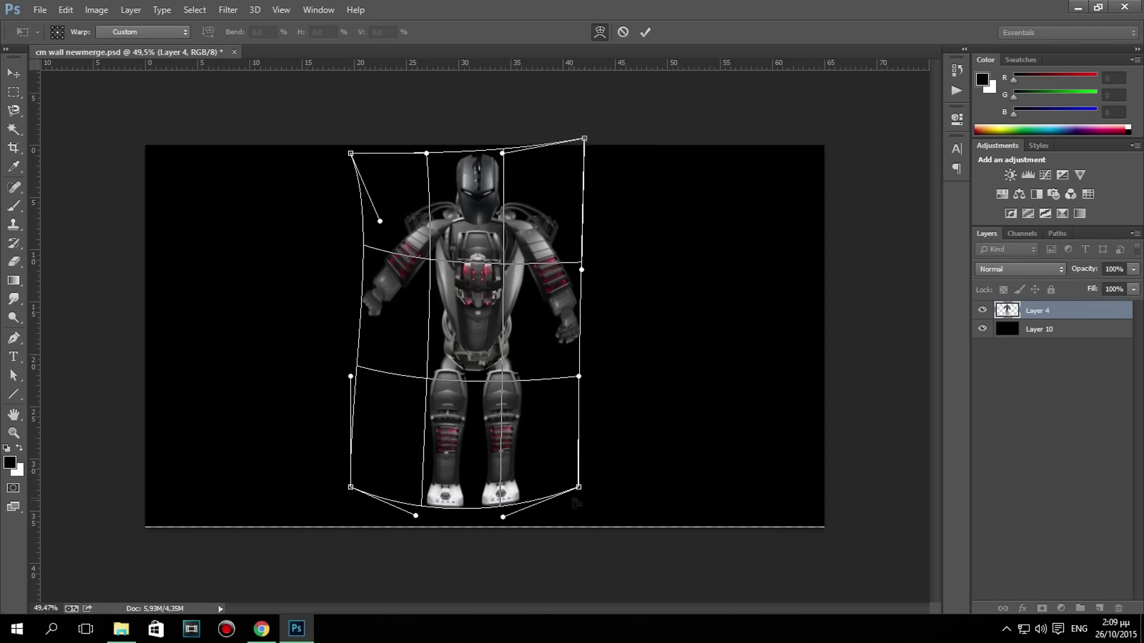
pyautogui.moveTo(578, 487); pyautogui.dragTo(601, 522)
pyautogui.moveTo(350, 488); pyautogui.dragTo(332, 525)
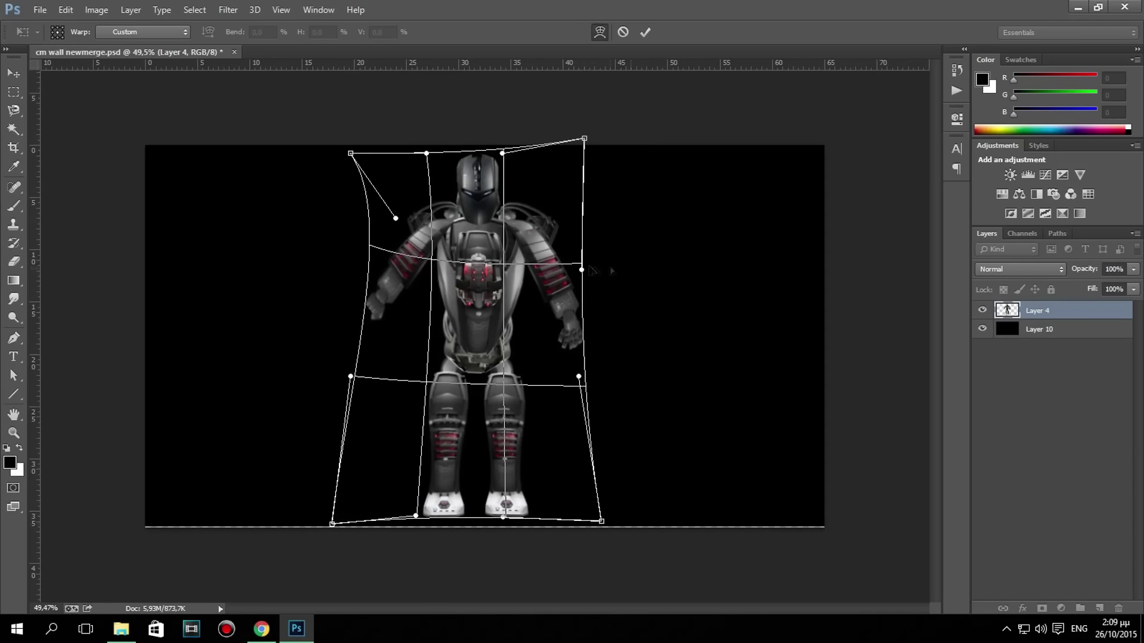
pyautogui.press('Return')
# Move the robot slightly right and down and scale it a little smaller.
pyautogui.moveTo(475, 269); pyautogui.dragTo(493, 273)
pyautogui.hotkey('ctrl', 't')
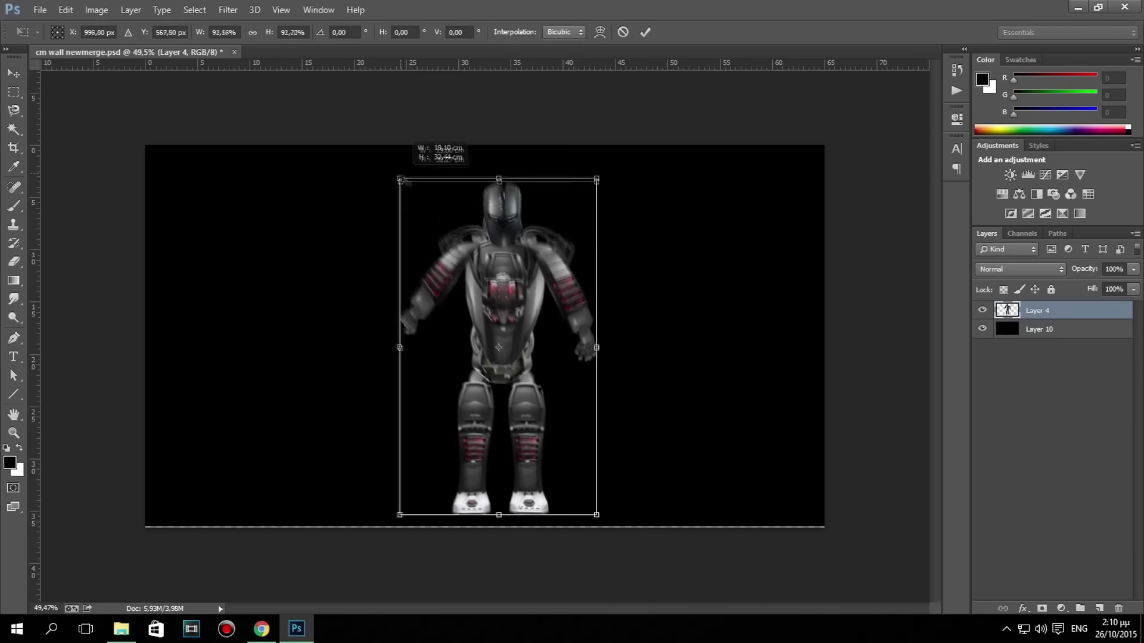
pyautogui.press('Return')
pyautogui.scroll(2, 425, 284)
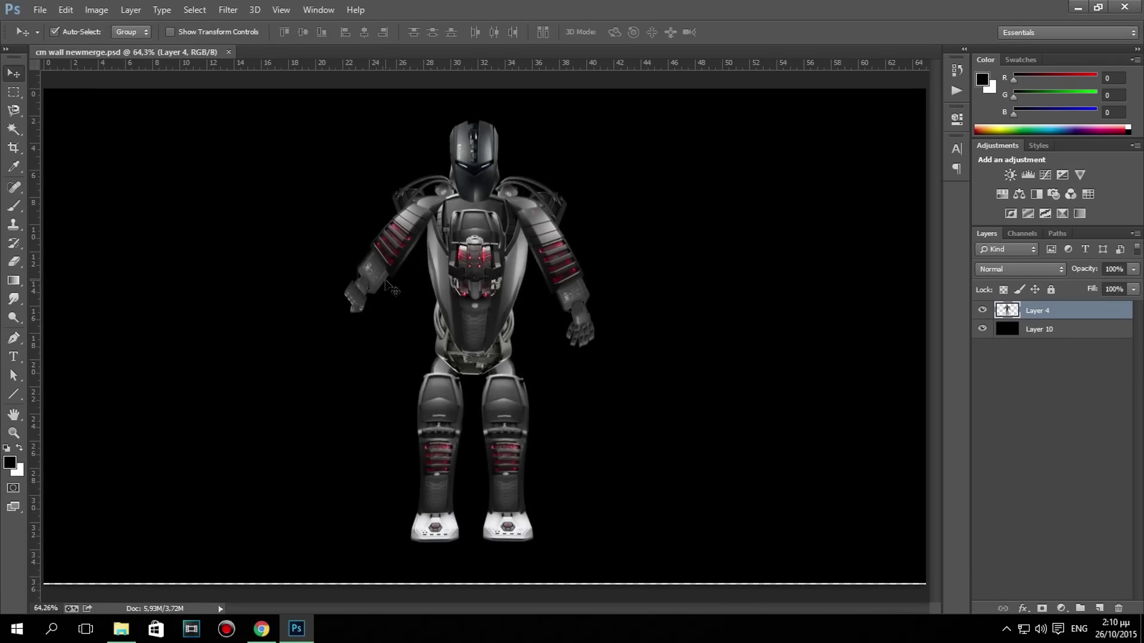
pyautogui.scroll(-2, 393, 289)
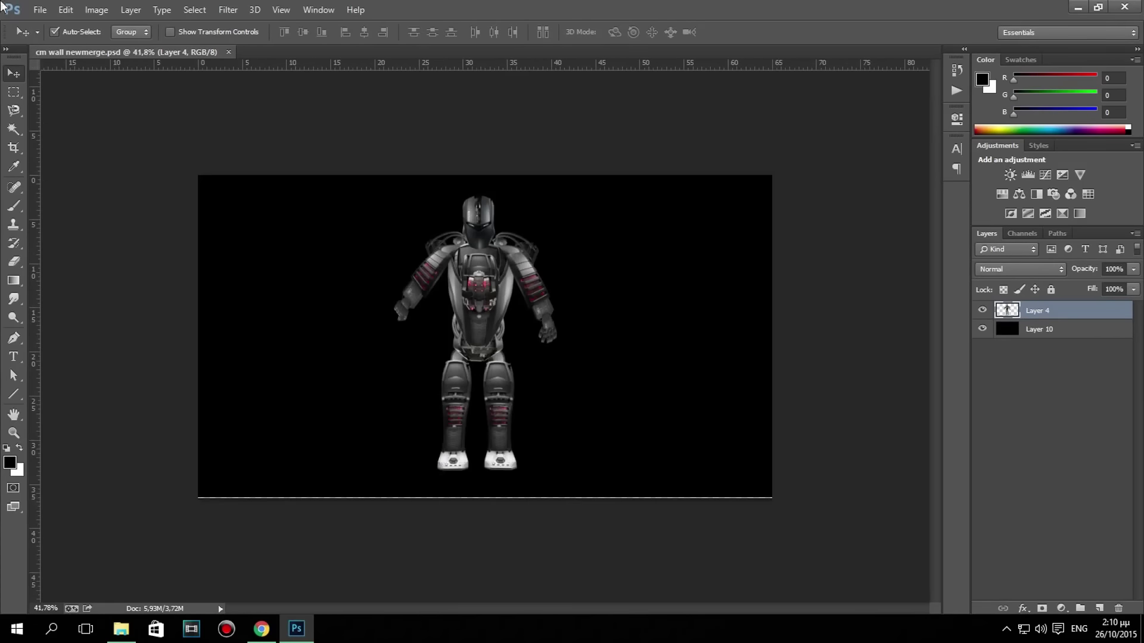
# Bring the blue Cooler Master wallpaper photo in, shrunk and centred on the canvas.
pyautogui.click(40, 10)
pyautogui.click(54, 36)
pyautogui.scroll(-5, 449, 216)
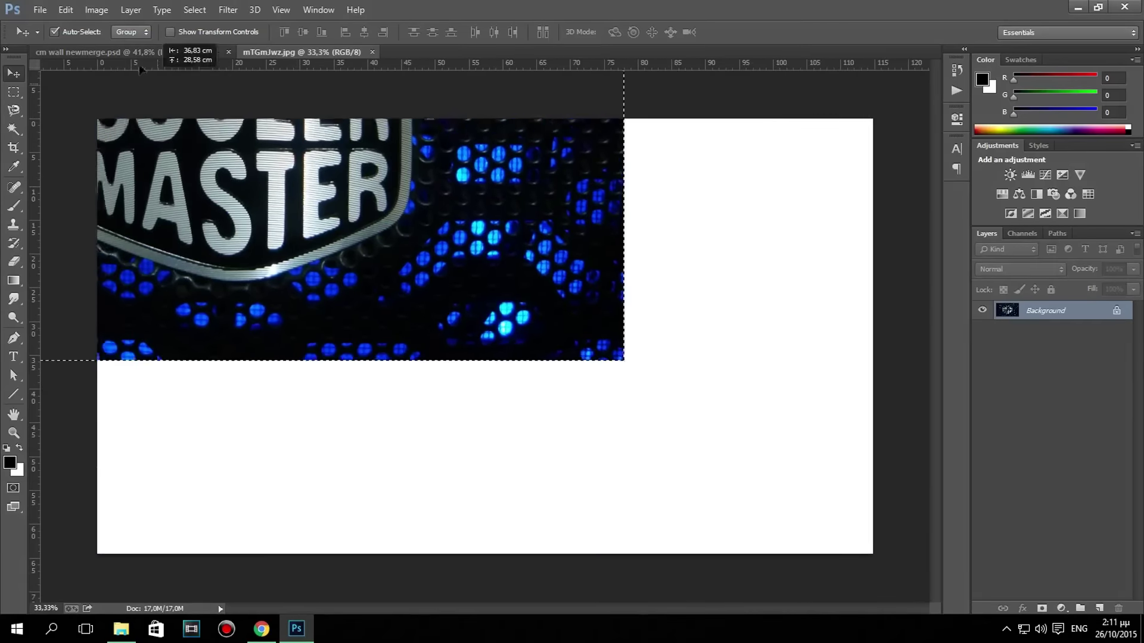
pyautogui.hotkey('ctrl', 't')
pyautogui.scroll(-3, 580, 239)
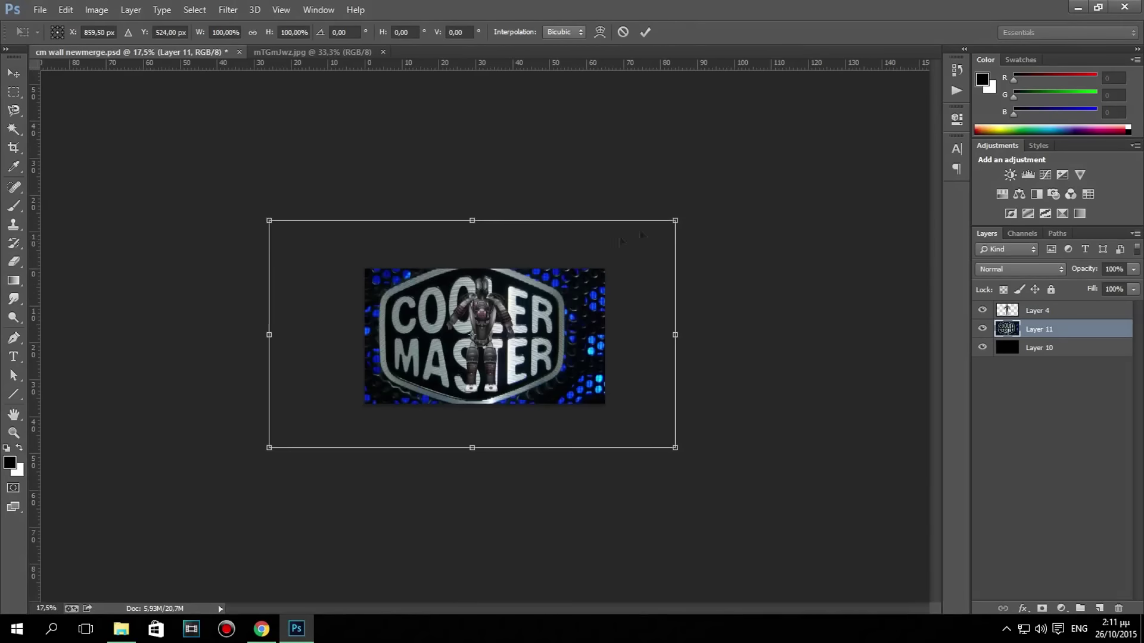
pyautogui.moveTo(678, 217); pyautogui.dragTo(503, 314)
pyautogui.moveTo(387, 381); pyautogui.dragTo(487, 338)
pyautogui.press('Return')
pyautogui.scroll(2, 488, 338)
# Fade the wallpaper photo layer to 7% opacity, then enlarge and rotate it across the canvas.
pyautogui.click(1133, 269)
pyautogui.moveTo(1072, 282); pyautogui.dragTo(1065, 285)
pyautogui.hotkey('ctrl', 't')
pyautogui.moveTo(304, 443); pyautogui.dragTo(243, 293)
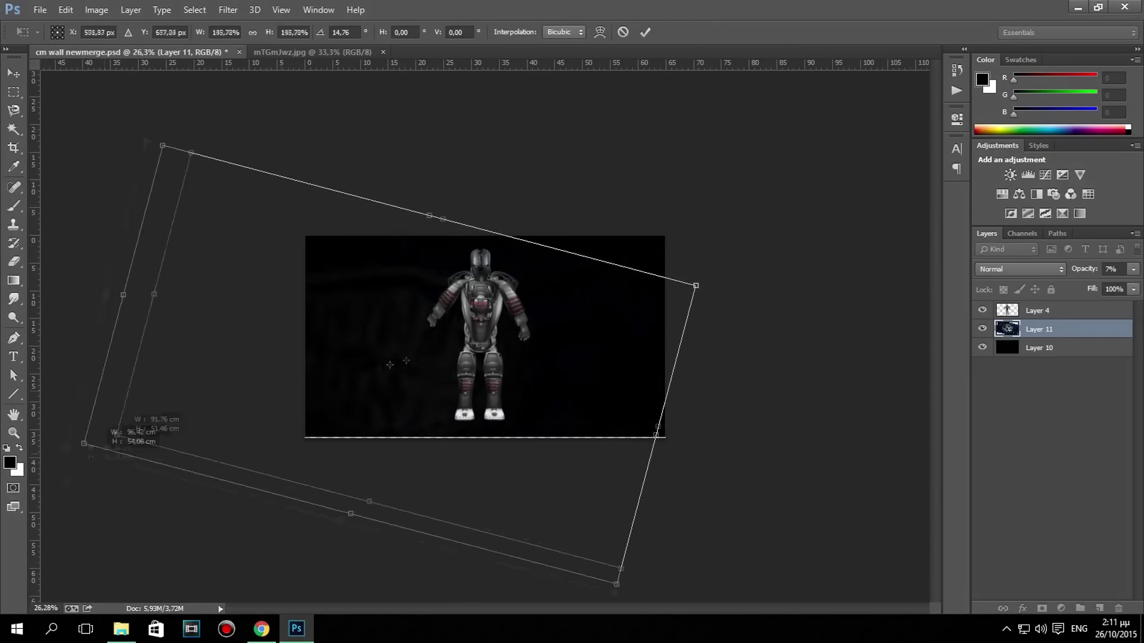
pyautogui.press('Return')
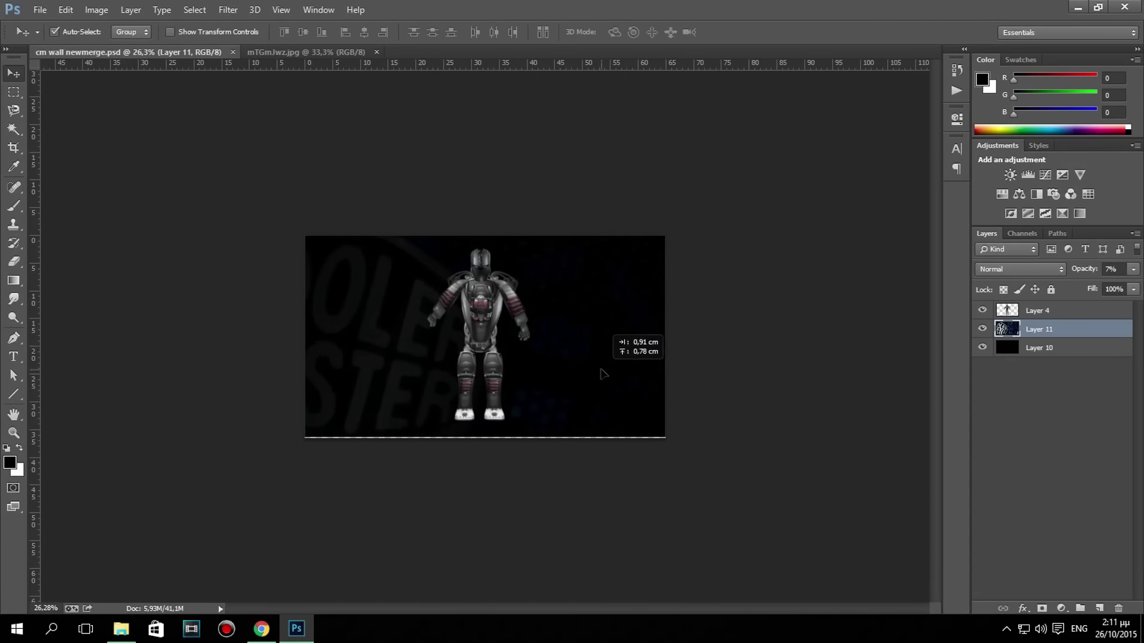
# Shift the robot toward the right and fit the whole canvas on screen.
pyautogui.click(1045, 349)
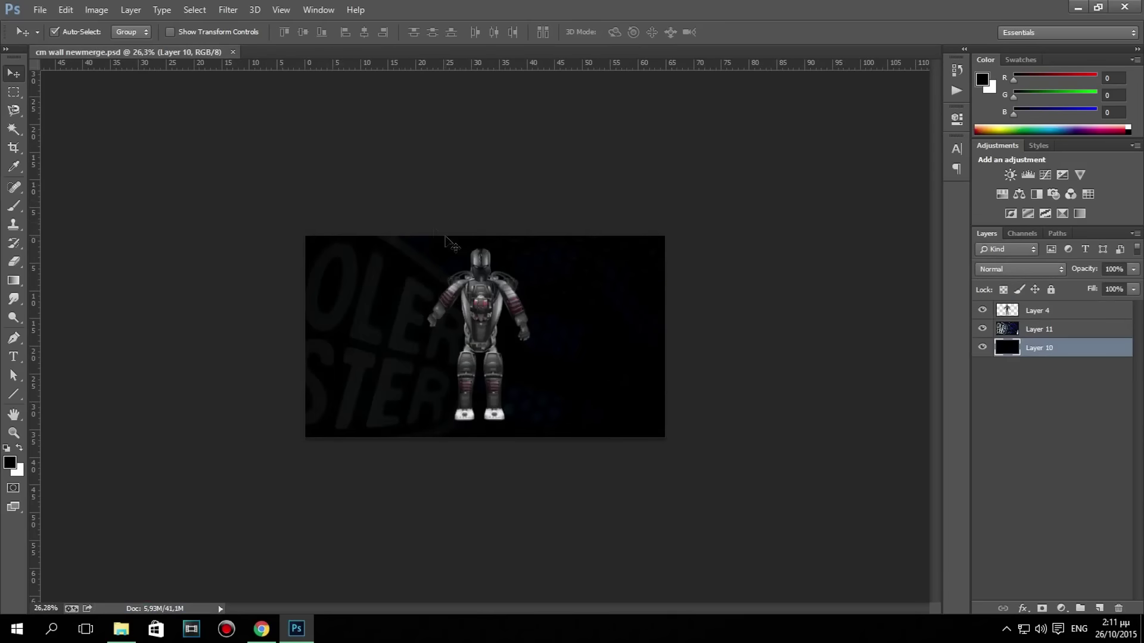
pyautogui.moveTo(470, 333); pyautogui.dragTo(565, 342)
pyautogui.click(281, 10)
pyautogui.click(441, 135)
# Open Coolermaster-logo.png and paste the whole logo into the wallpaper.
pyautogui.click(40, 10)
pyautogui.click(54, 37)
pyautogui.scroll(5, 623, 356)
pyautogui.doubleClick(669, 381)
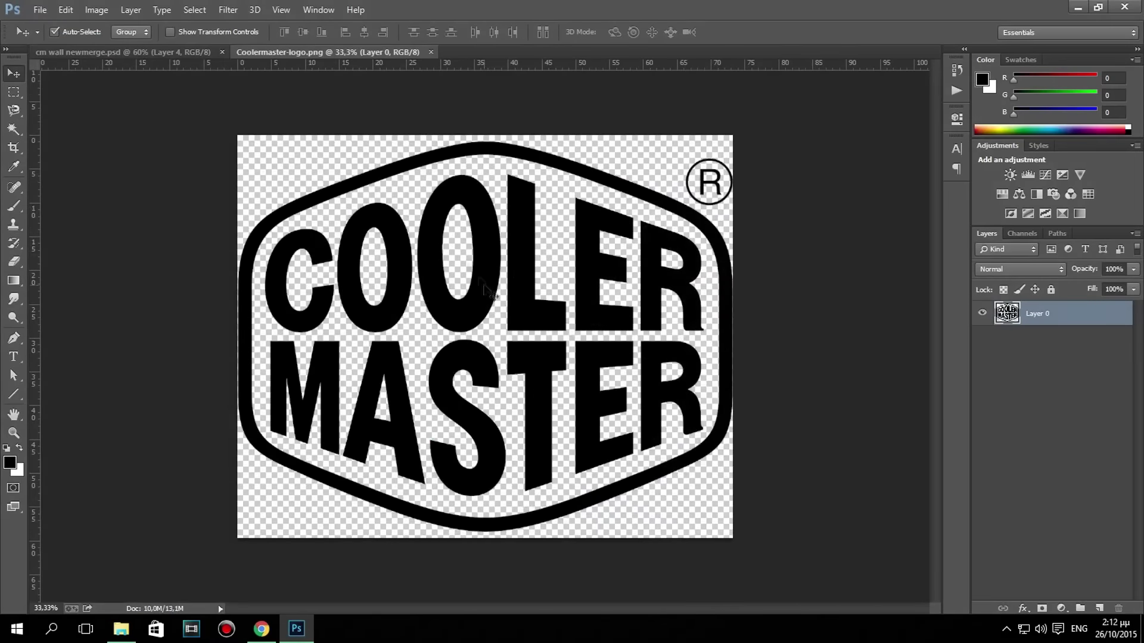
pyautogui.hotkey('ctrl', 'a')
pyautogui.hotkey('ctrl', 'c')
pyautogui.click(131, 52)
pyautogui.hotkey('ctrl', 'v')
# Shrink the pasted logo and place it left of the robot.
pyautogui.hotkey('ctrl', 't')
pyautogui.moveTo(182, 183); pyautogui.dragTo(435, 357)
pyautogui.moveTo(587, 460); pyautogui.dragTo(402, 387)
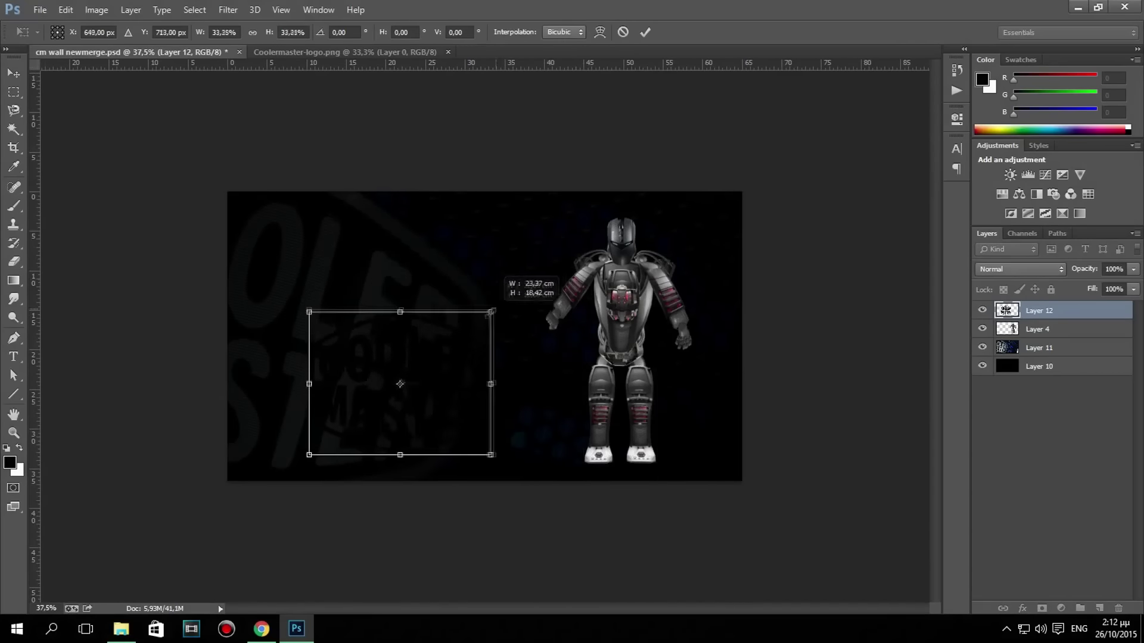
pyautogui.press('Return')
# Give the logo layer a white Stroke and a white Color Overlay layer style.
pyautogui.rightClick(1039, 310)
pyautogui.click(851, 24)
pyautogui.click(722, 175)
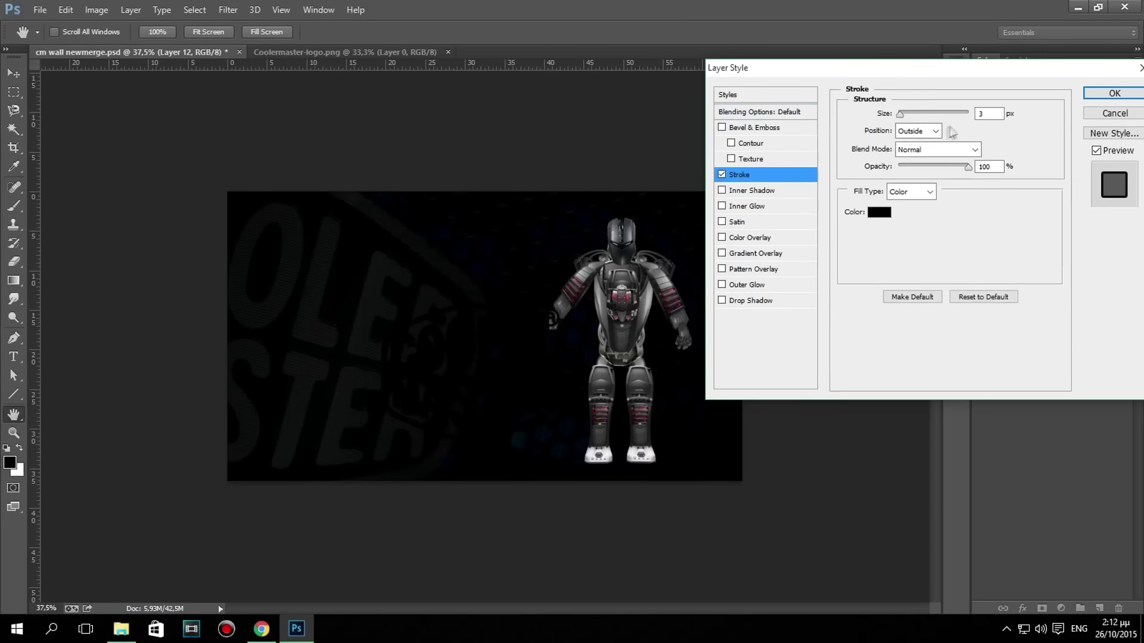
pyautogui.click(878, 212)
pyautogui.click(1047, 146)
pyautogui.click(749, 237)
pyautogui.click(990, 113)
pyautogui.click(751, 161)
pyautogui.click(1102, 145)
pyautogui.click(1115, 93)
pyautogui.scroll(5, 591, 322)
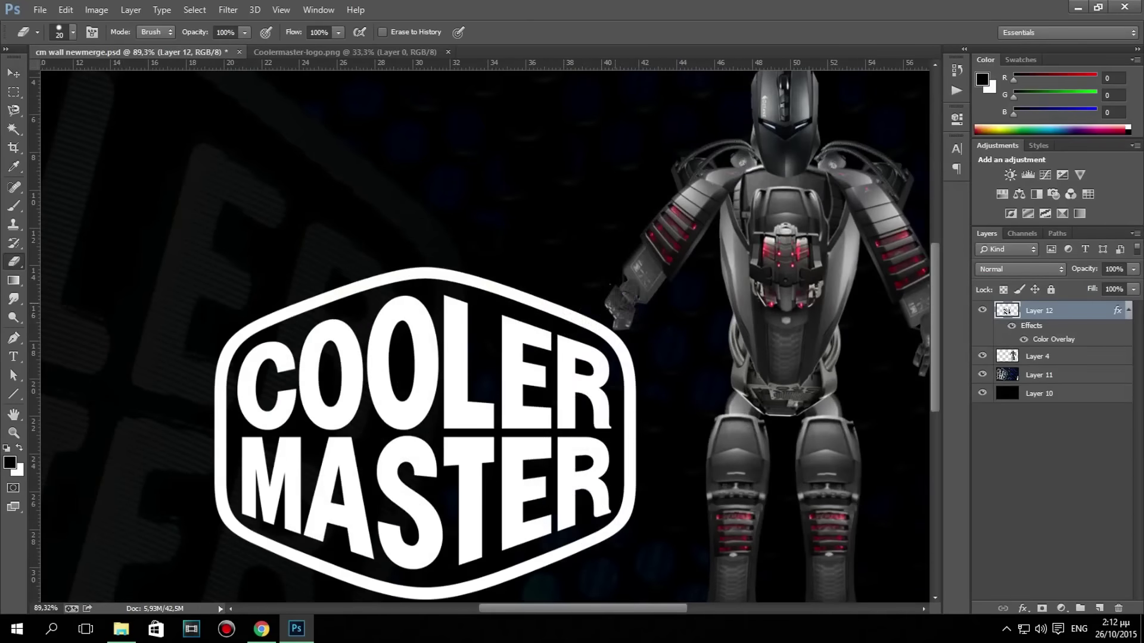
# Move the logo layer beneath the robot, tilt it counter-clockwise, and set it beside the robot's hand.
pyautogui.hotkey('ctrl', '[')
pyautogui.hotkey('ctrl', 't')
pyautogui.moveTo(620, 331); pyautogui.dragTo(625, 311)
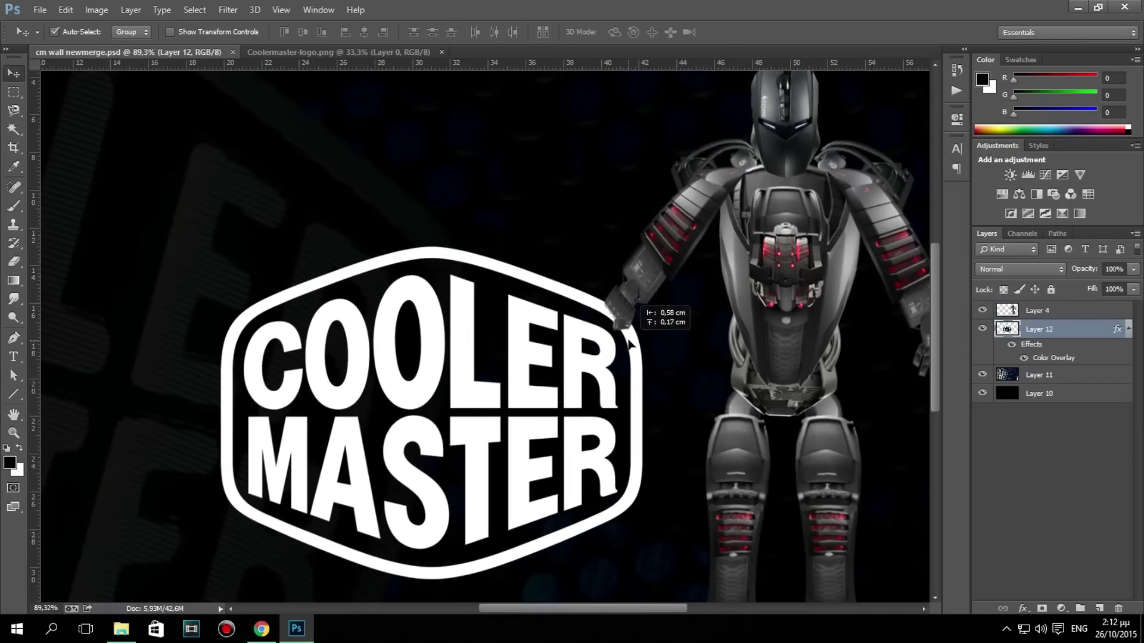
pyautogui.moveTo(170, 216); pyautogui.dragTo(137, 285)
pyautogui.press('Return')
pyautogui.scroll(-5, 455, 324)
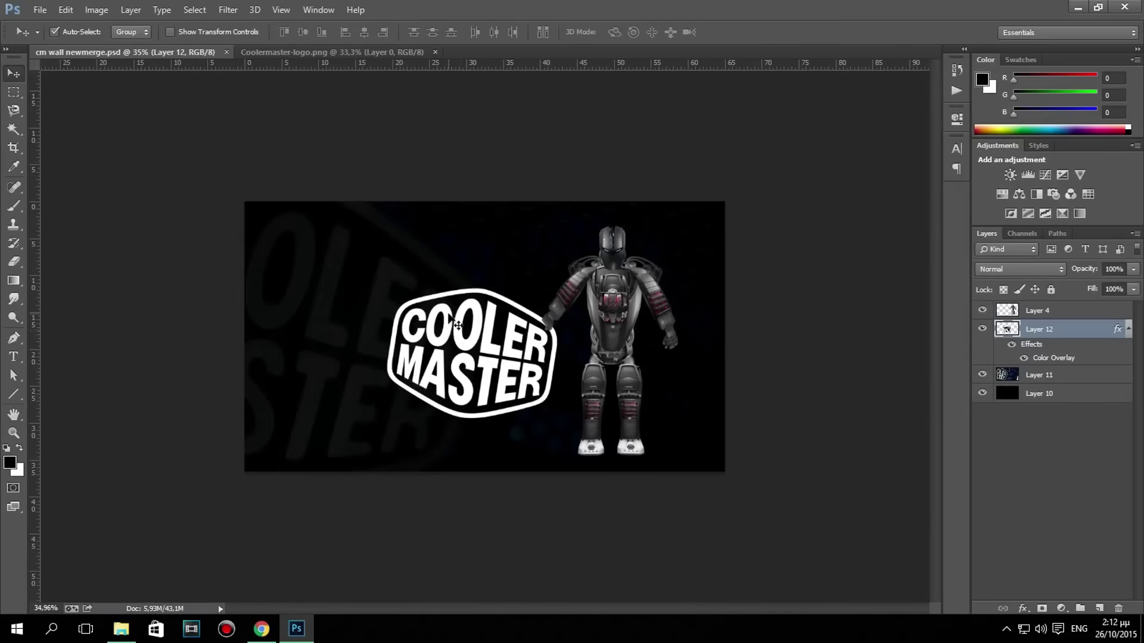
pyautogui.moveTo(459, 325); pyautogui.dragTo(513, 336)
pyautogui.scroll(4, 483, 337)
# Add the 'MAKE IT YOURS!' text on the canvas and set its font to Arial.
pyautogui.press('t')
pyautogui.click(301, 225)
pyautogui.write('MAKE IT YOURS!')
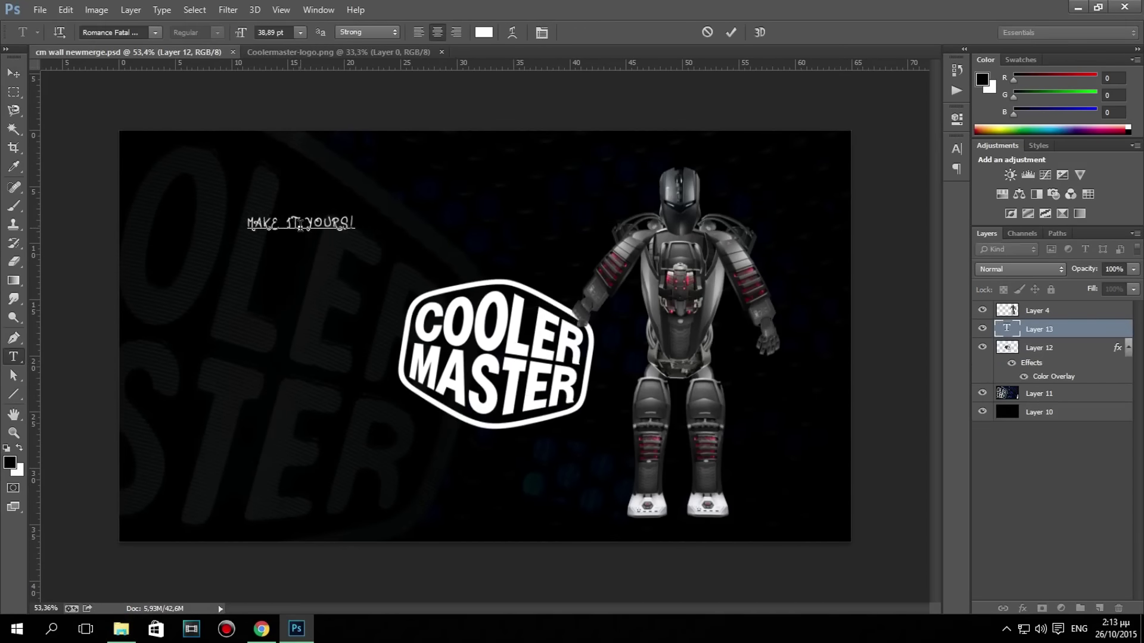
pyautogui.hotkey('ctrl', 'Return')
pyautogui.press('v')
pyautogui.press('t')
pyautogui.click(154, 32)
pyautogui.click(119, 370)
pyautogui.click(196, 33)
# Enlarge the 'MAKE IT YOURS!' text and place it beneath the Cooler Master logo.
pyautogui.hotkey('ctrl', 't')
pyautogui.moveTo(405, 456); pyautogui.dragTo(347, 463)
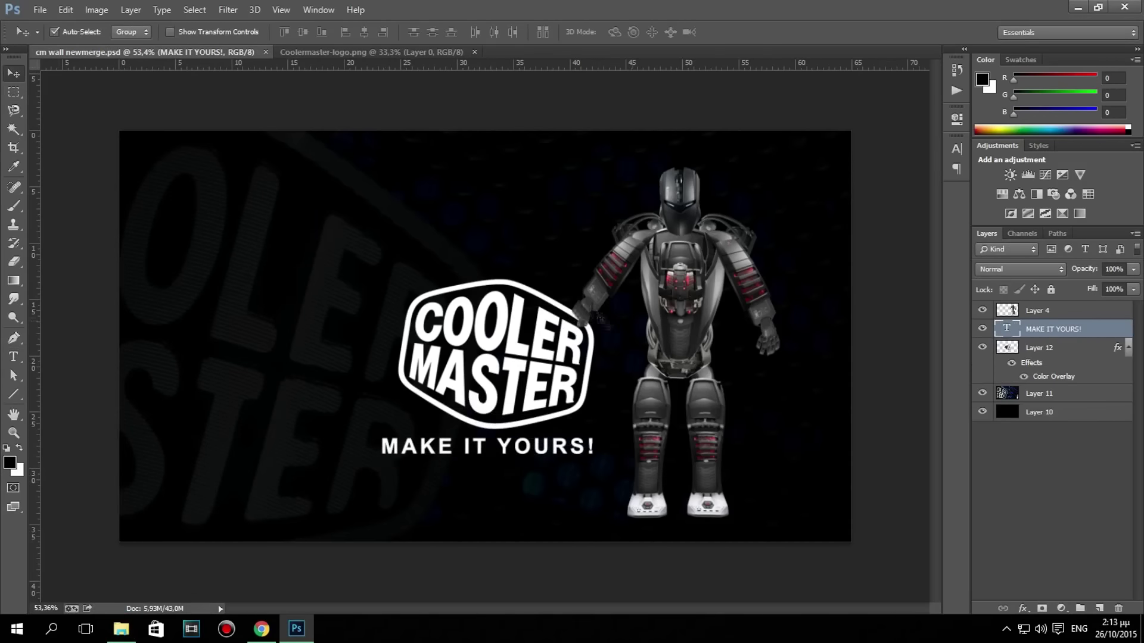
pyautogui.moveTo(600, 320); pyautogui.dragTo(601, 426)
pyautogui.click(261, 629)
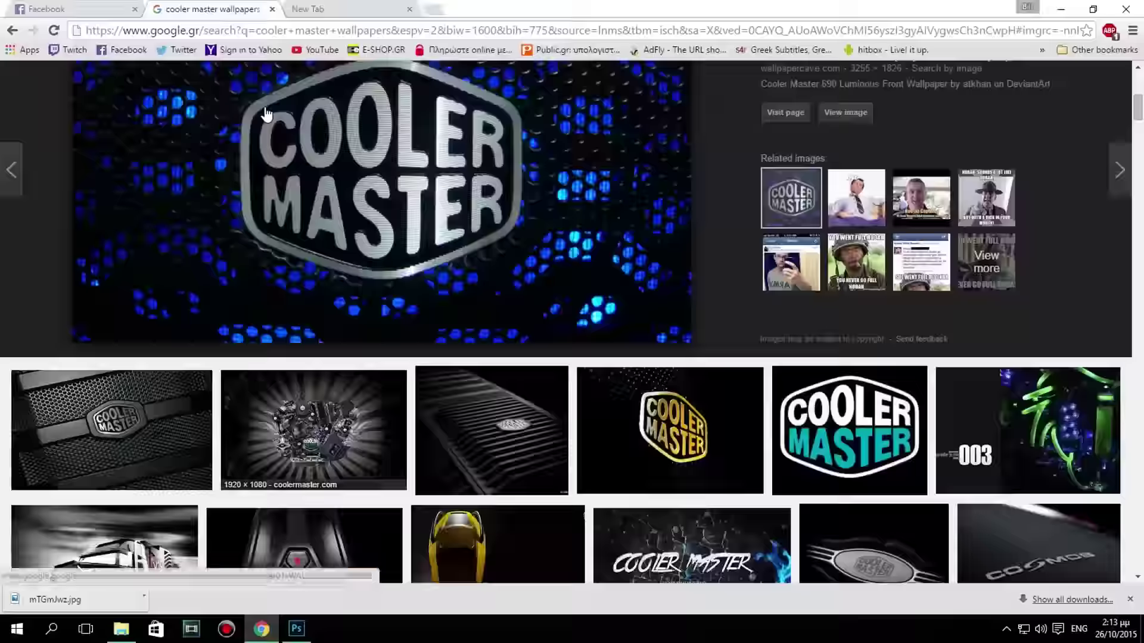
# Search Google Images for 'cm storm' and drag a CM Storm logo into the wallpaper below the Cooler Master logo.
pyautogui.scroll(5, 266, 113)
pyautogui.tripleClick(179, 82)
pyautogui.write('cm storm')
pyautogui.press('Return')
pyautogui.scroll(-2, 276, 292)
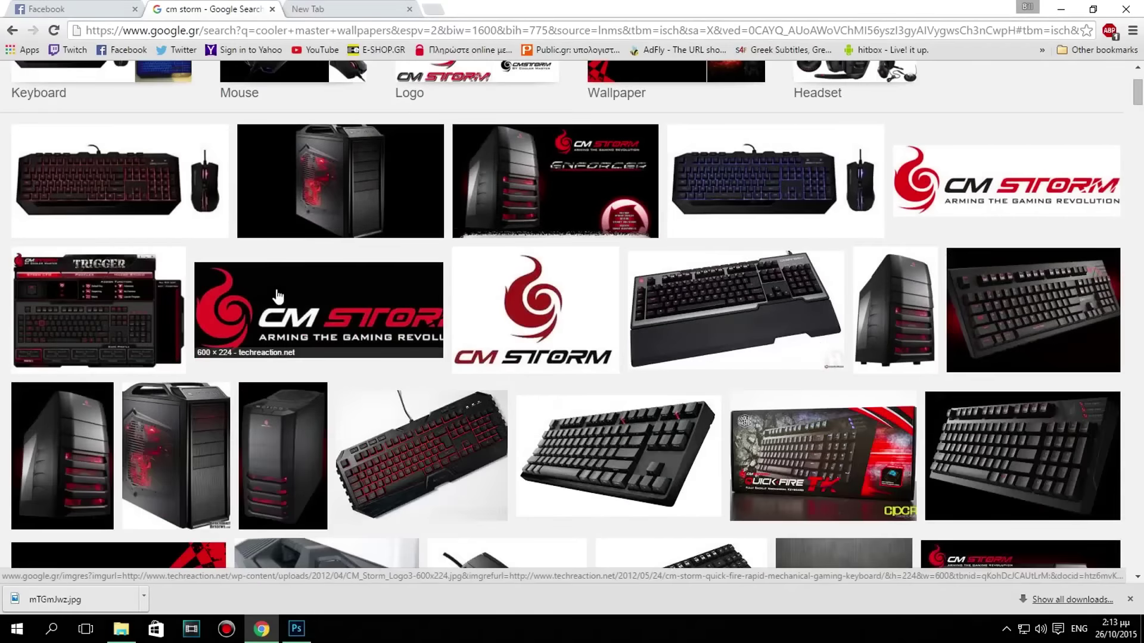
pyautogui.click(556, 332)
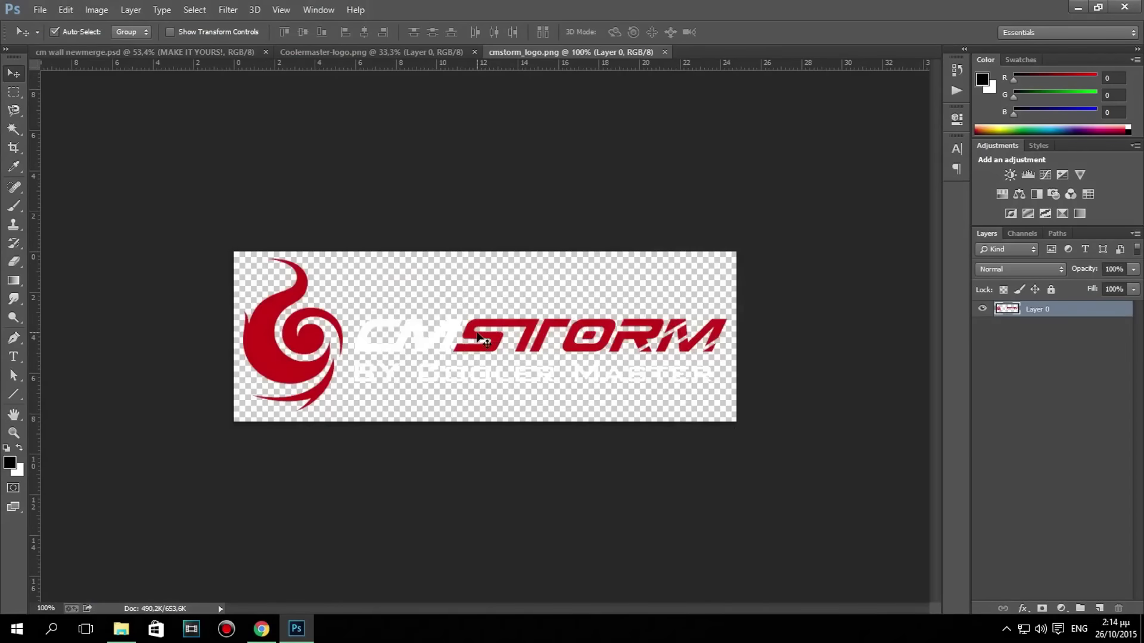
pyautogui.moveTo(480, 338)
pyautogui.mouseDown()
pyautogui.moveTo(532, 232)
pyautogui.moveTo(546, 483)
pyautogui.mouseUp()
pyautogui.moveTo(524, 439)
pyautogui.mouseDown()
pyautogui.moveTo(234, 261)
pyautogui.moveTo(280, 306)
pyautogui.mouseUp()
# Shift MAKE IT YOURS! left and make the CM Storm logo white with a Color Overlay.
pyautogui.moveTo(546, 477); pyautogui.dragTo(536, 444)
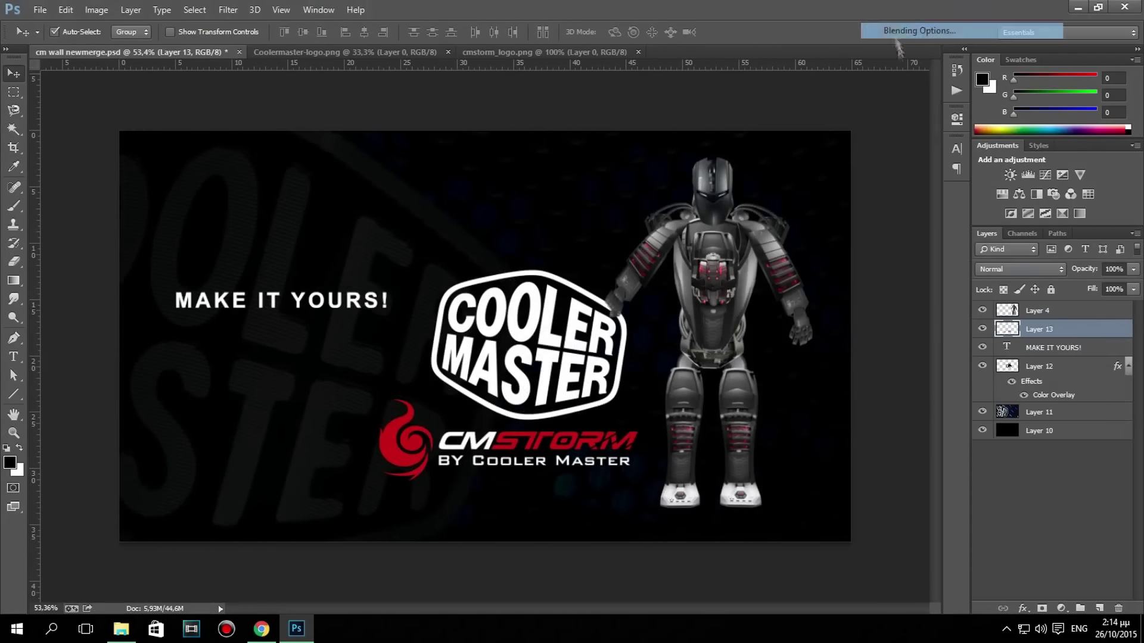
pyautogui.click(894, 31)
pyautogui.click(766, 263)
pyautogui.click(995, 113)
pyautogui.click(745, 145)
pyautogui.click(1072, 77)
pyautogui.click(1110, 84)
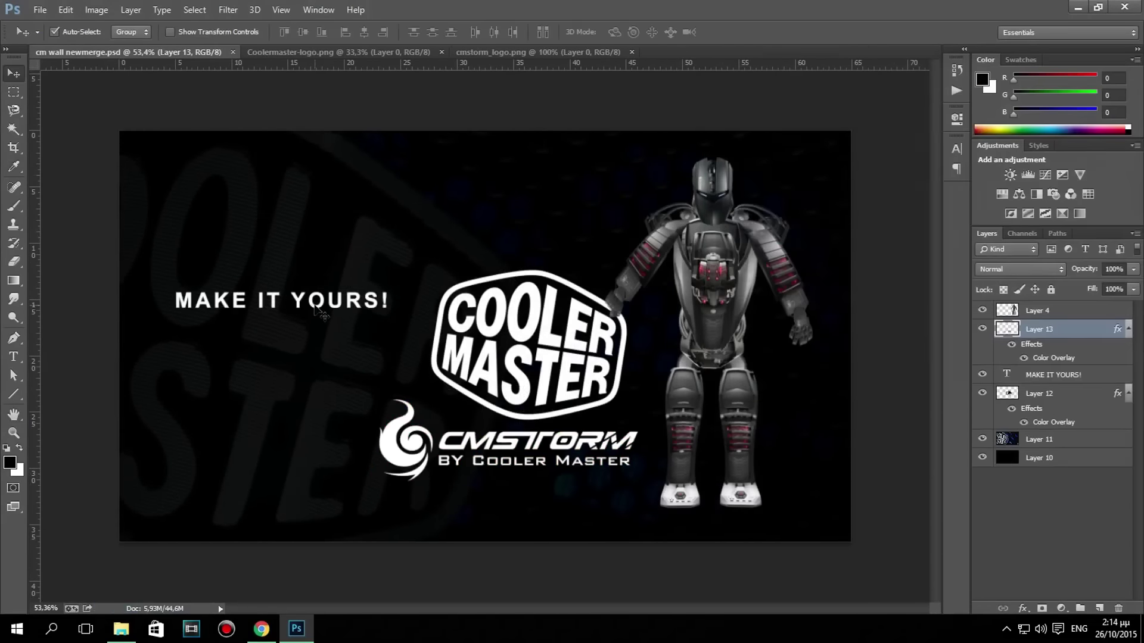
# Move MAKE IT YOURS! to the top centre and enlarge it; shrink the CM Storm logo.
pyautogui.moveTo(316, 307); pyautogui.dragTo(506, 176)
pyautogui.moveTo(506, 441)
pyautogui.mouseDown()
pyautogui.moveTo(536, 470)
pyautogui.moveTo(509, 462)
pyautogui.mouseUp()
pyautogui.click(504, 190)
pyautogui.hotkey('ctrl', 't')
pyautogui.moveTo(400, 188)
pyautogui.mouseDown()
pyautogui.moveTo(173, 222)
pyautogui.moveTo(453, 174)
pyautogui.mouseUp()
pyautogui.press('Return')
# Close the extra logo documents and fine-tune the text, robot and logo positions.
pyautogui.click(477, 52)
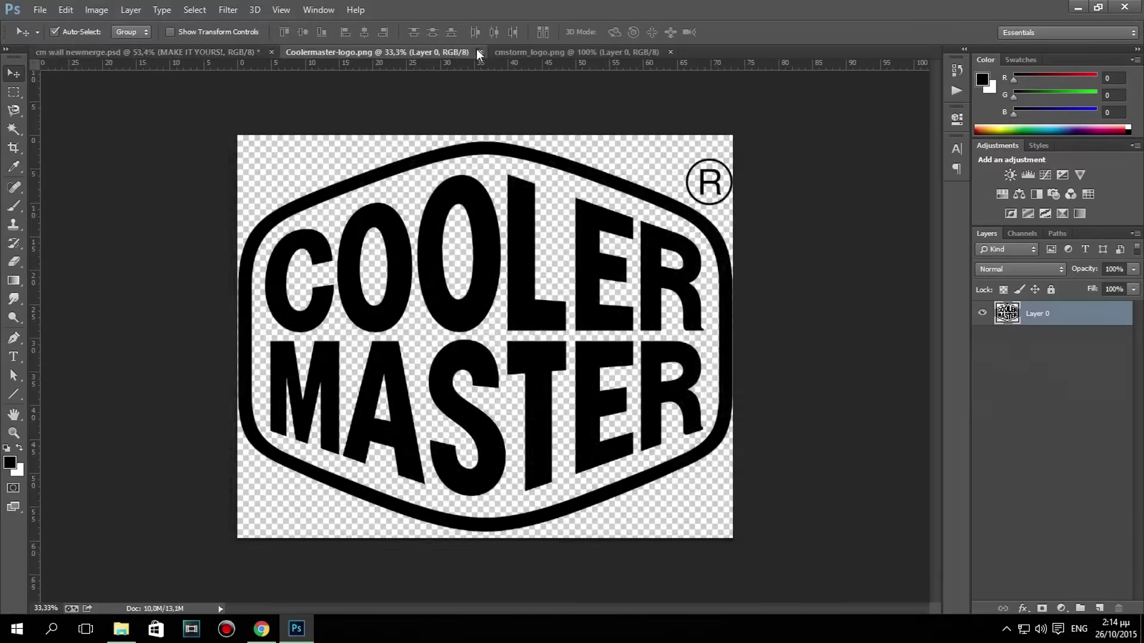
pyautogui.moveTo(488, 178); pyautogui.dragTo(494, 178)
pyautogui.moveTo(619, 273)
pyautogui.mouseDown()
pyautogui.moveTo(649, 283)
pyautogui.moveTo(640, 305)
pyautogui.mouseUp()
pyautogui.moveTo(536, 444); pyautogui.dragTo(554, 443)
# Zoom out, select the robot layer and switch to the Dodge/Burn tool.
pyautogui.hotkey('ctrl', '-')
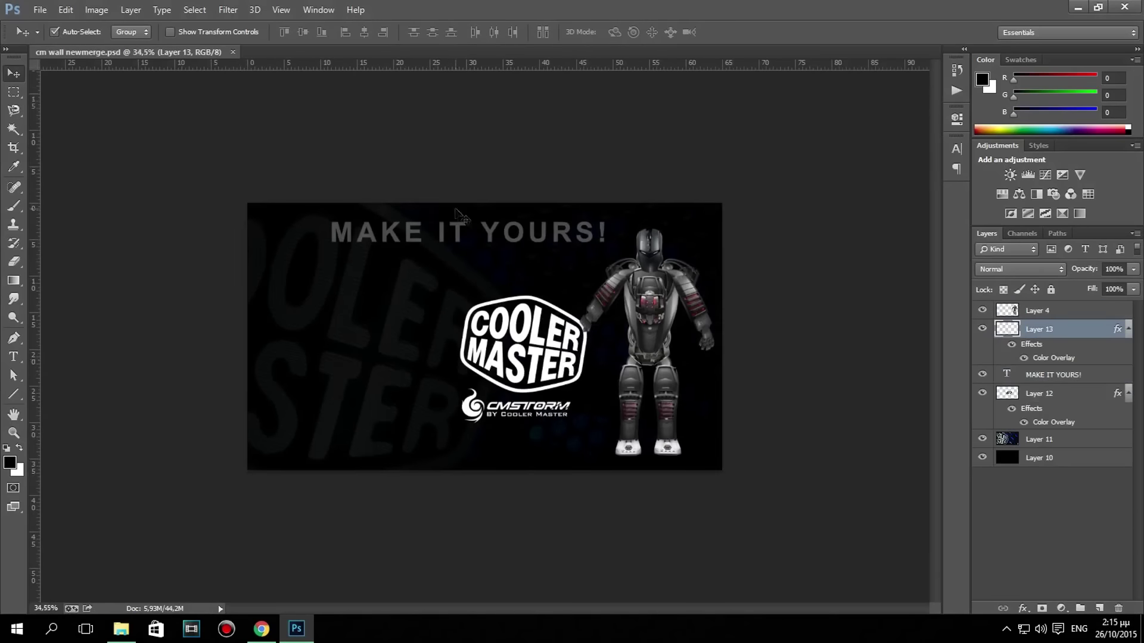
pyautogui.click(650, 280)
pyautogui.press('o')
pyautogui.scroll(5, 658, 281)
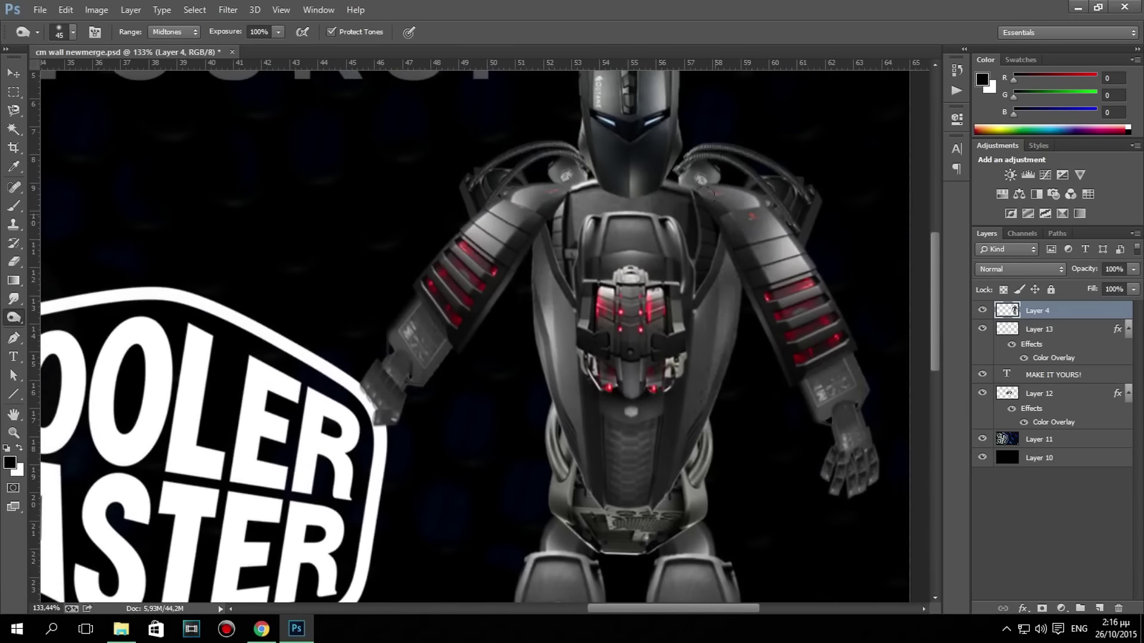
pyautogui.scroll(-3, 448, 286)
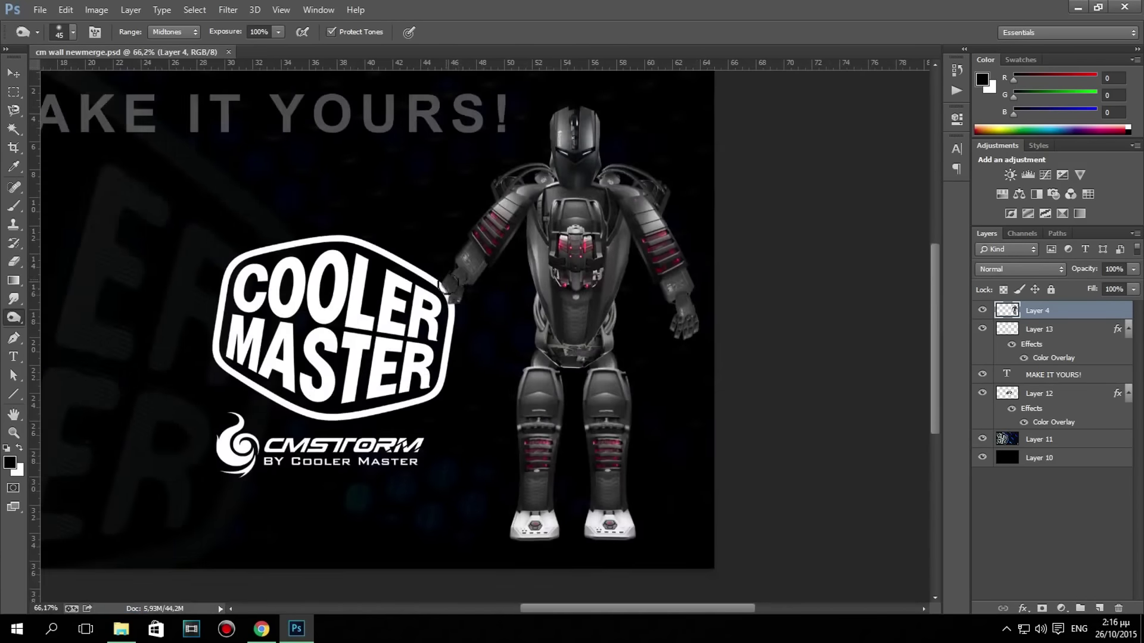